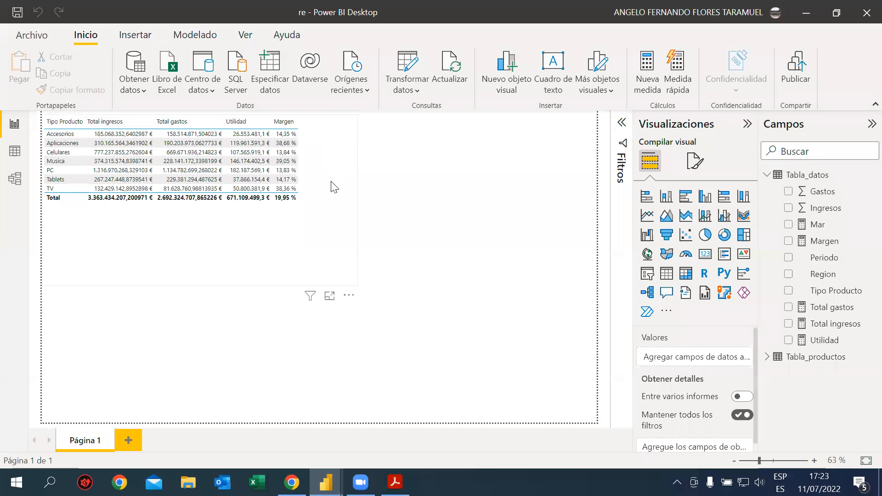
Step: Delete the table of income, expenses, profit and margin by product type from the report page
drag(348, 219, 363, 306)
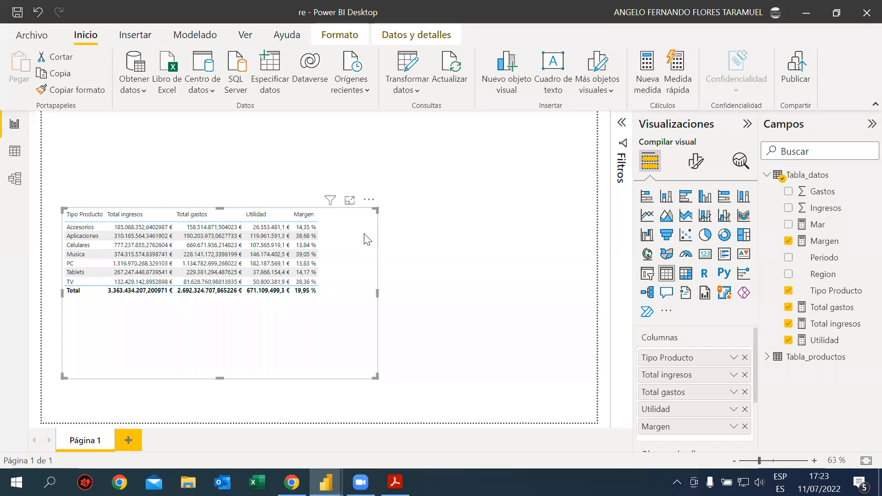
mouse_move(330, 200)
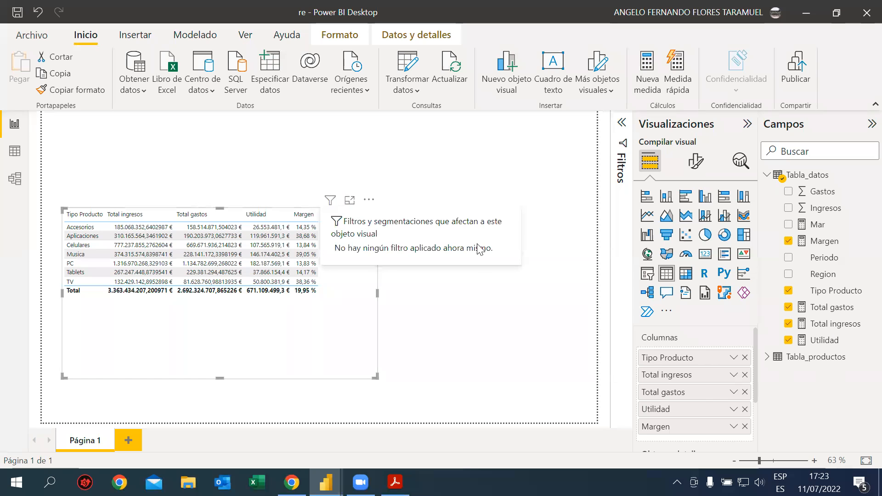
click(383, 315)
click(372, 312)
key(Delete)
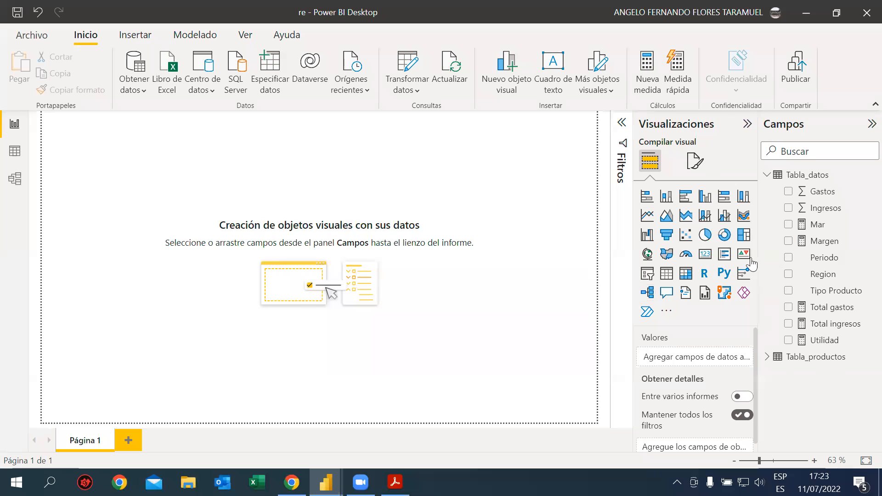
Step: Look at the page format settings and add an empty table visual to the report page
click(697, 161)
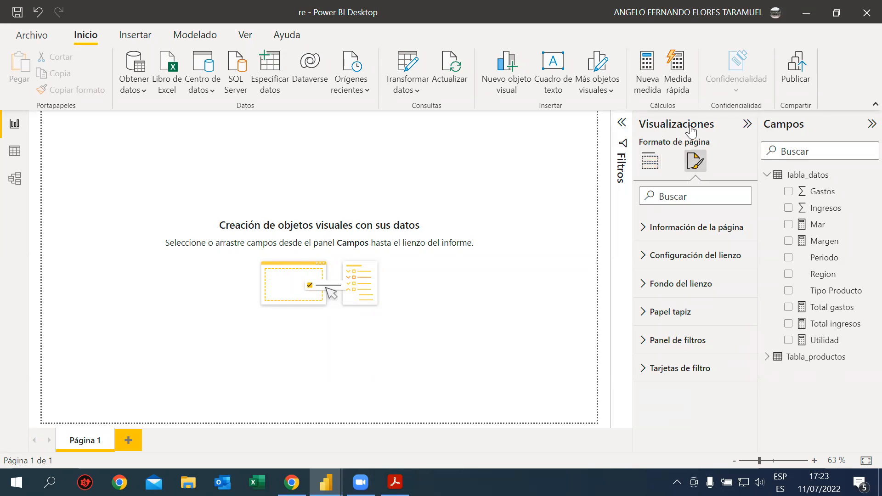
click(658, 164)
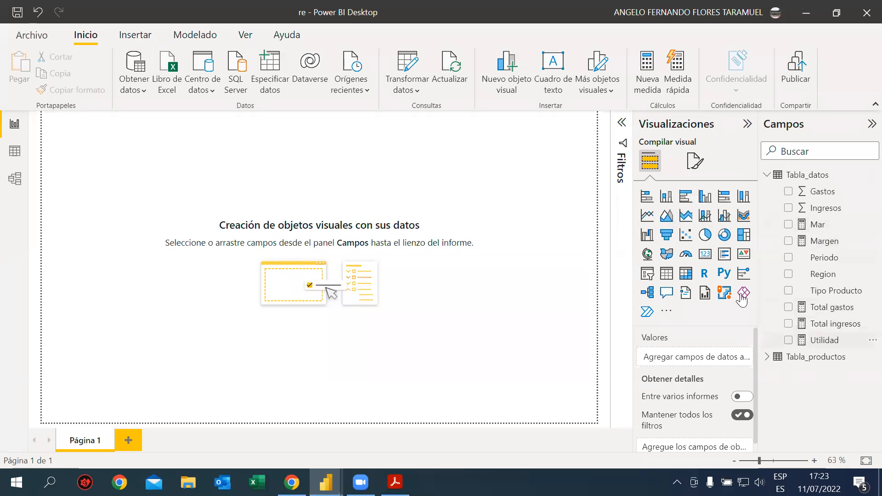
click(666, 275)
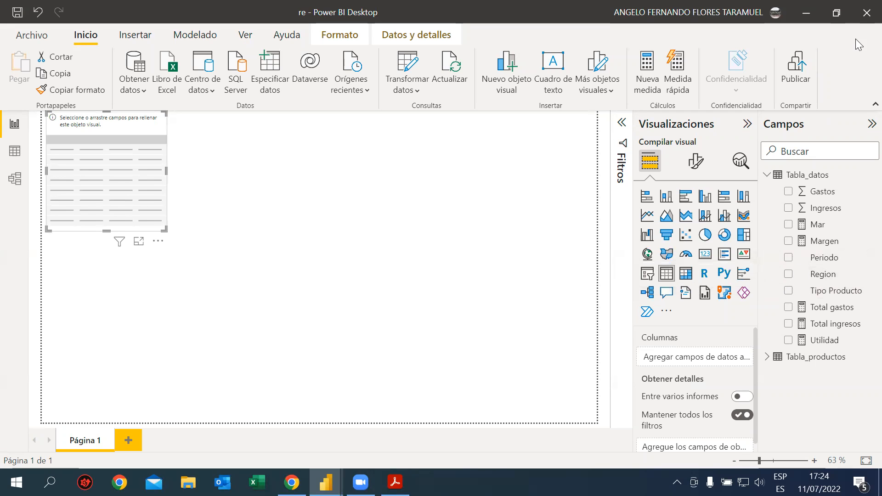
Step: Close both open Power BI reports, re and Reporte 1, without saving their changes
click(863, 11)
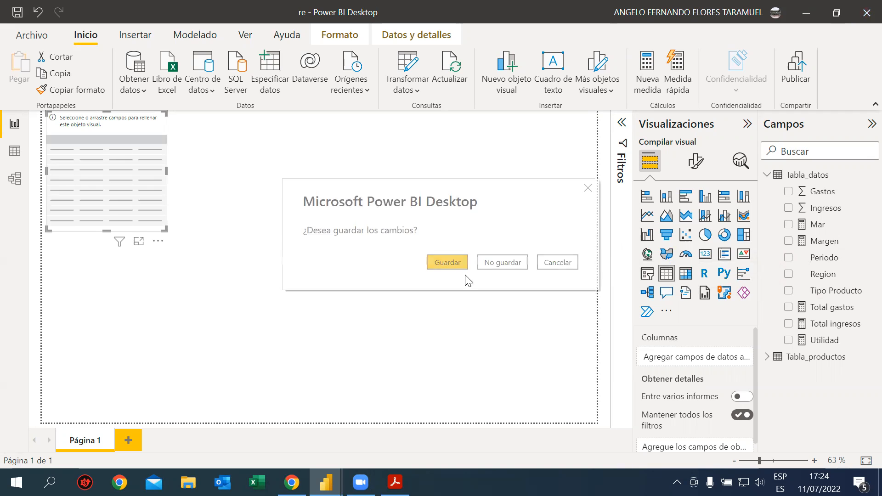
click(490, 265)
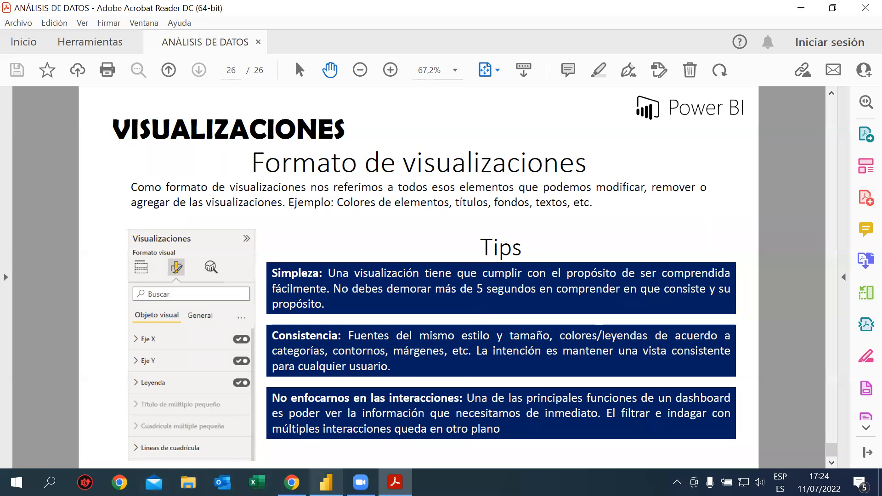
click(326, 482)
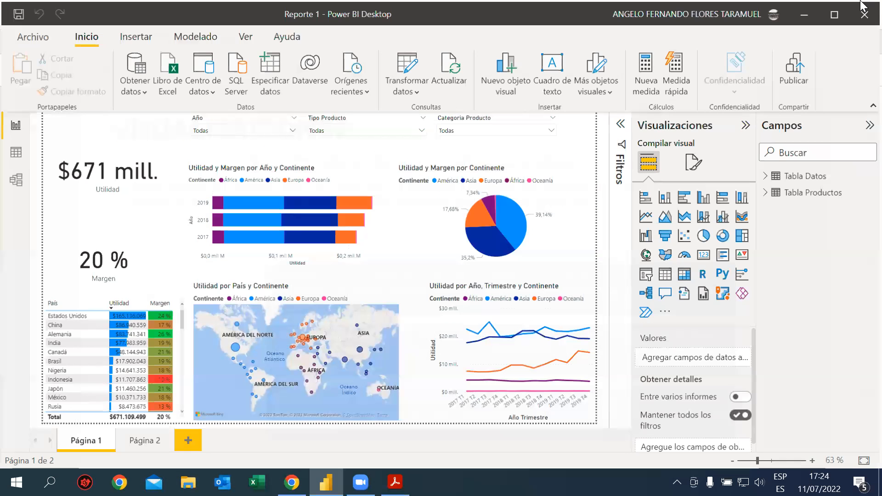
click(863, 10)
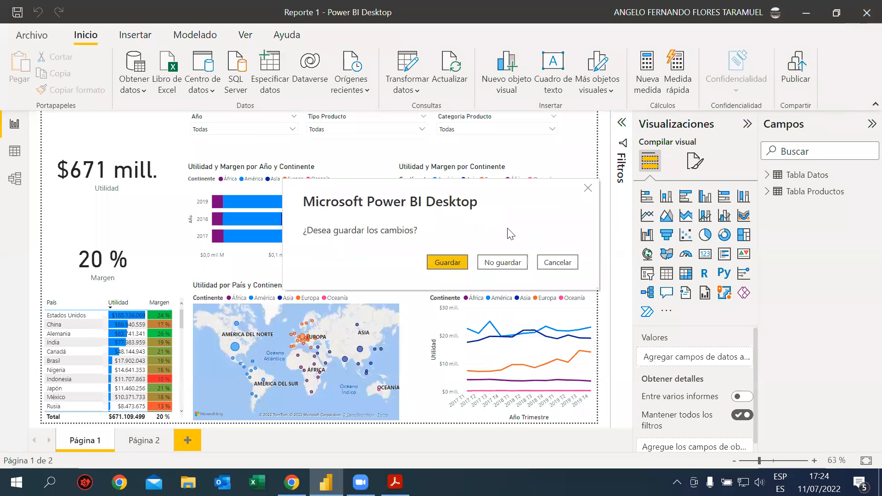
click(487, 262)
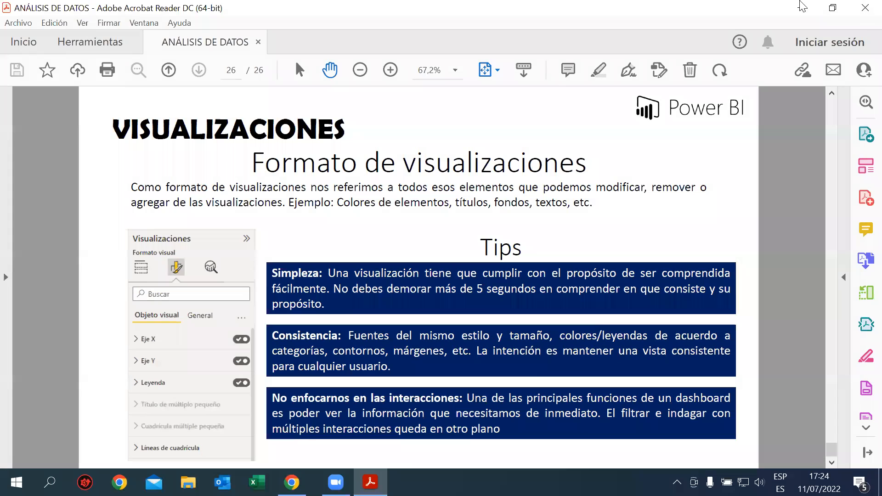
Step: Minimize the PDF reader and duplicate the Reporte 1 file on the desktop
click(804, 13)
click(801, 8)
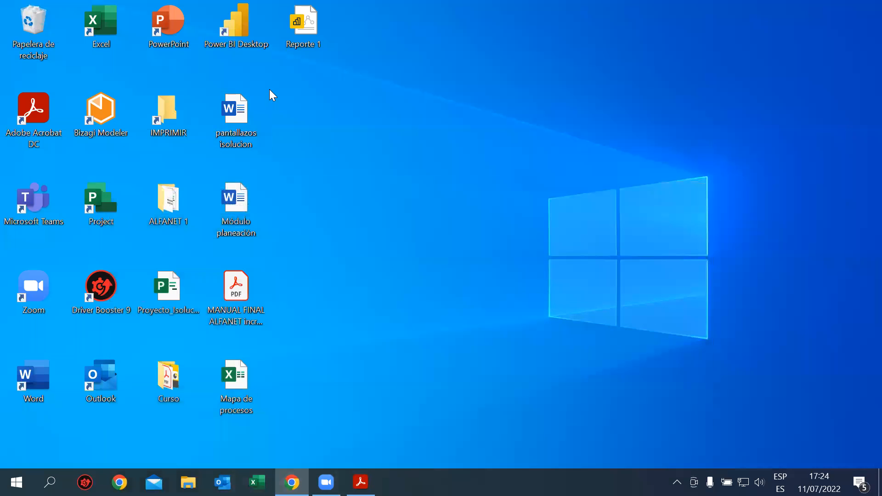
right_click(302, 16)
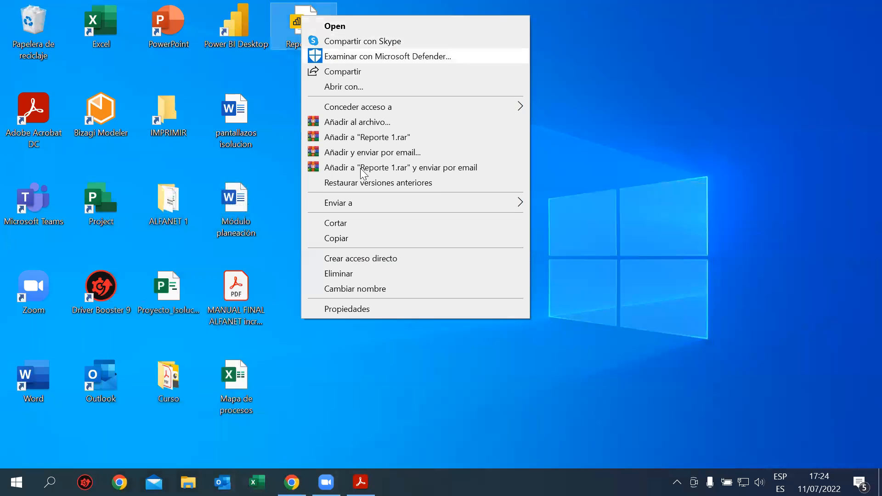
click(360, 243)
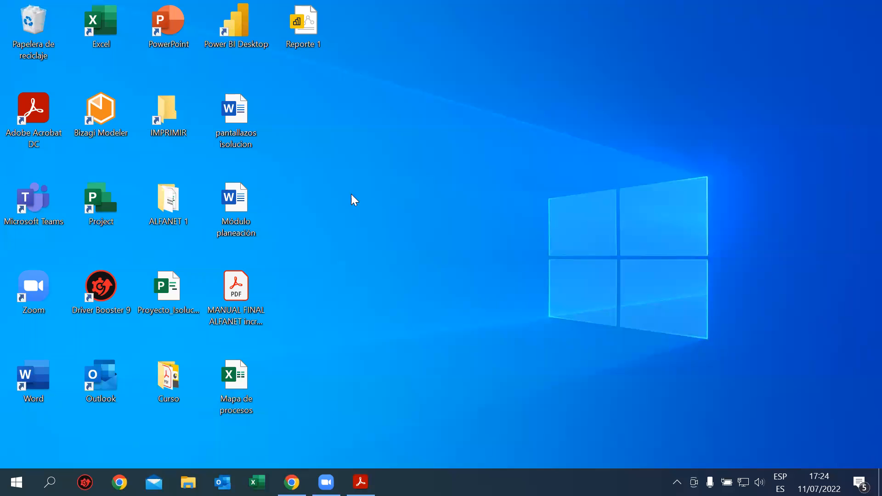
key(ctrl+v)
Step: Rename the duplicated report file on the desktop as Pr
right_click(315, 115)
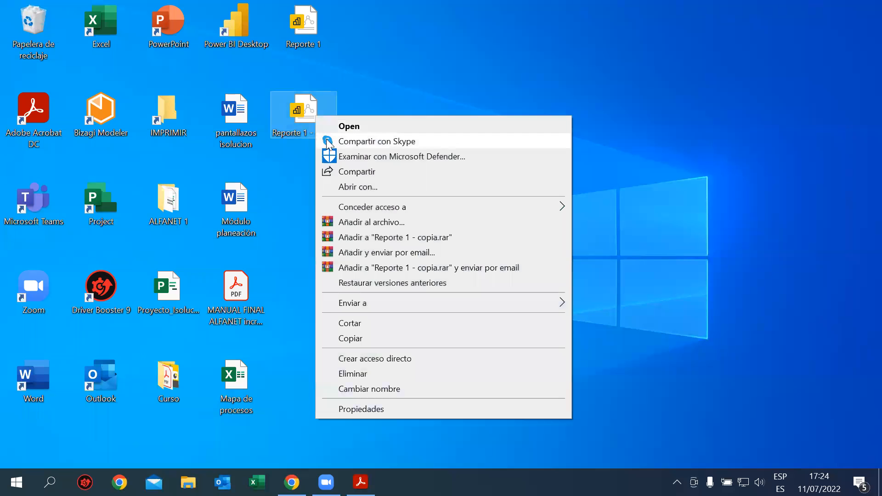
click(377, 389)
text(P)
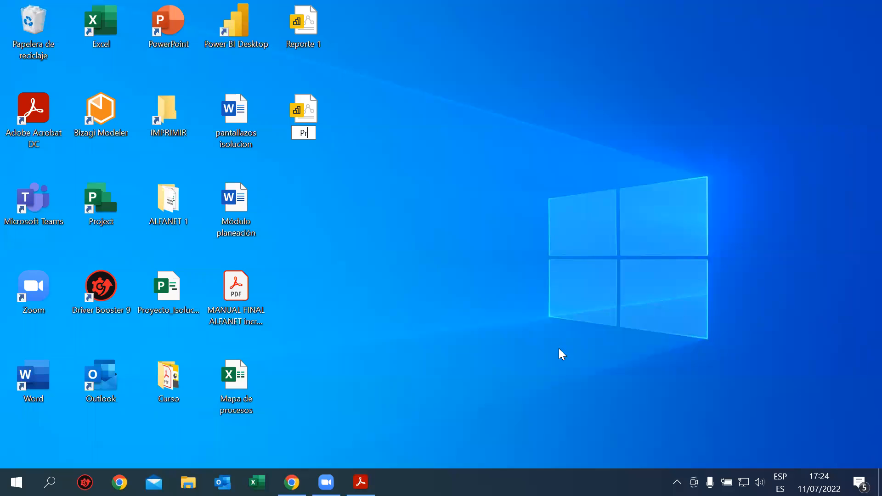
text(r)
key(Return)
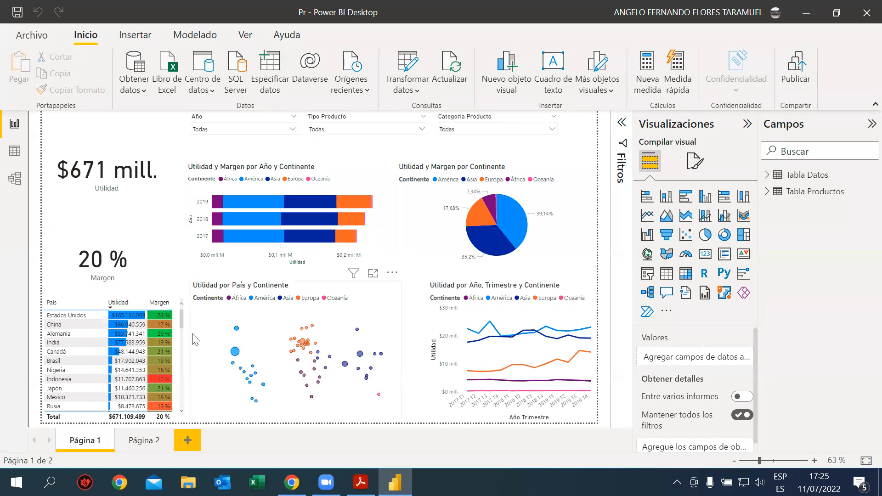
Step: Delete the Utilidad and Margen cards, the stacked bar chart and the pie chart from Página 1 of the Pr report
click(149, 260)
key(Delete)
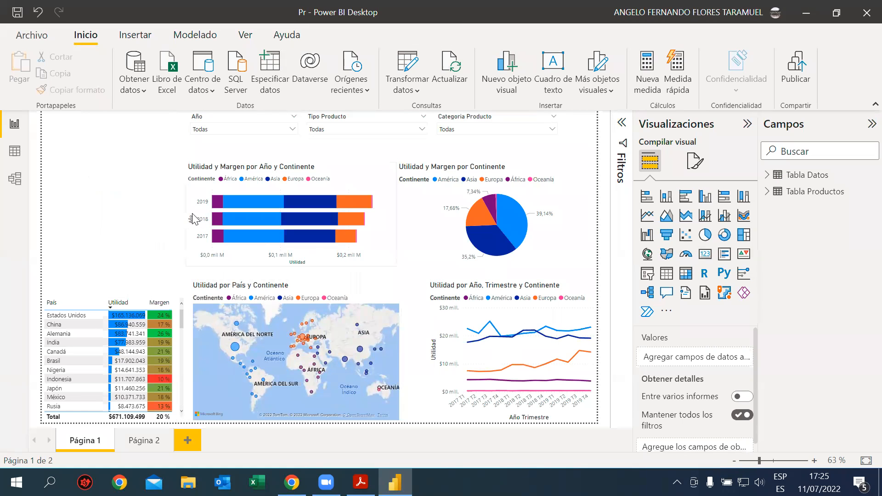
click(188, 193)
key(Delete)
click(409, 203)
key(Delete)
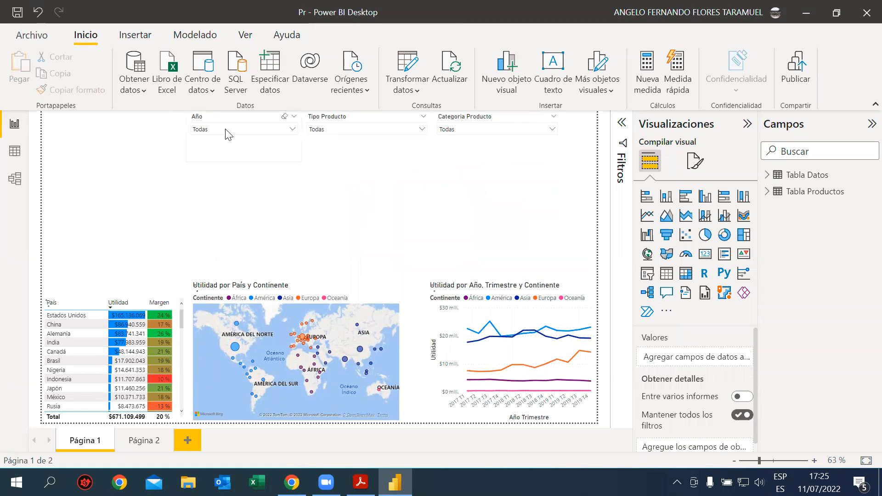
Step: Delete the Año, Tipo Producto and Categoria Producto slicers from the page
click(286, 135)
key(Delete)
click(376, 156)
key(Delete)
click(502, 146)
key(Delete)
Step: Delete the country table, the map and the quarterly line chart so the page is empty
click(44, 301)
key(Delete)
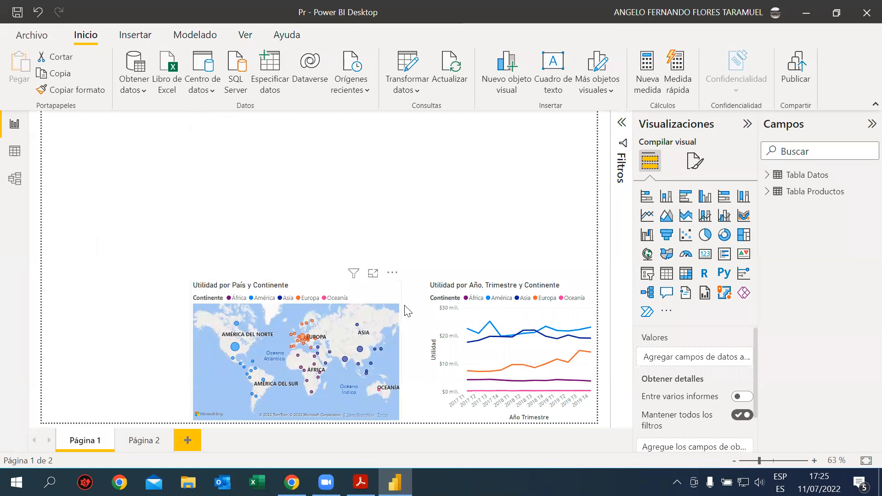
click(378, 296)
key(Delete)
click(466, 297)
key(Delete)
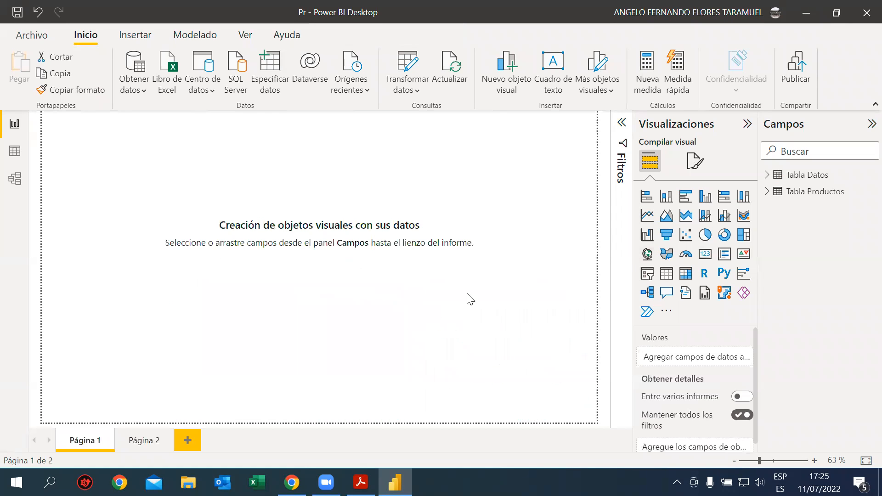
Step: Add a table visual with the País, Utilidad and Margen fields from Tabla Datos
click(666, 274)
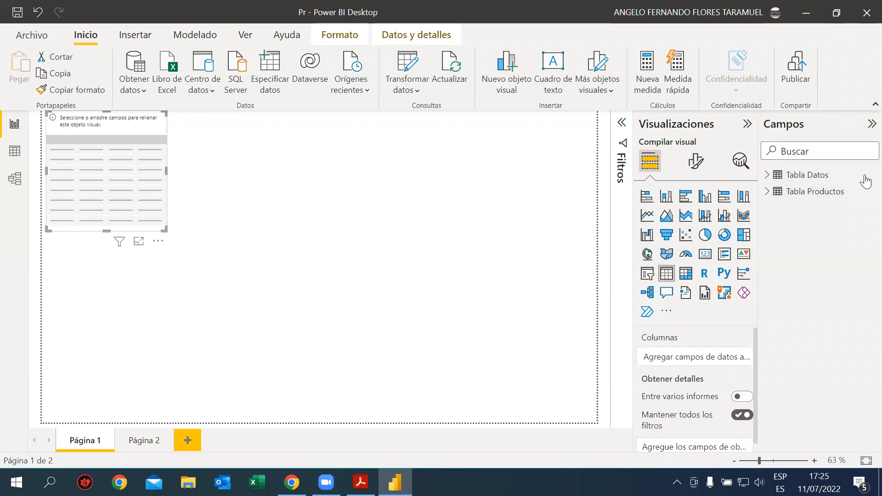
click(766, 178)
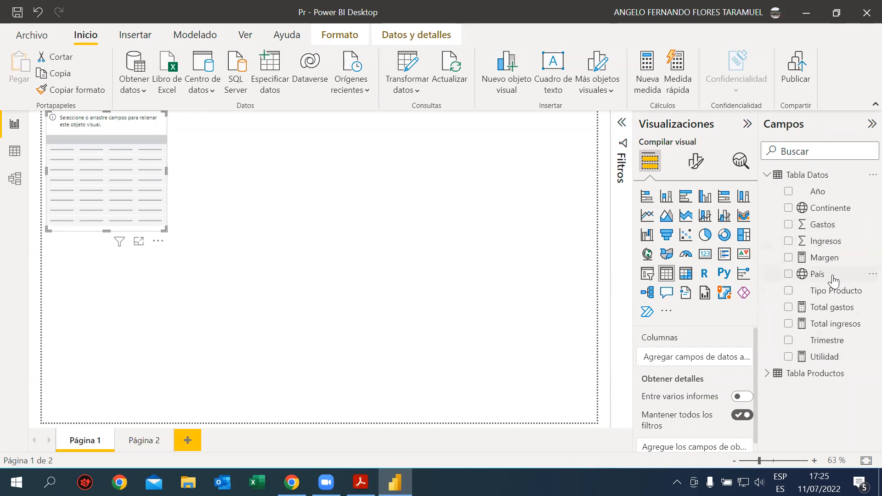
click(787, 275)
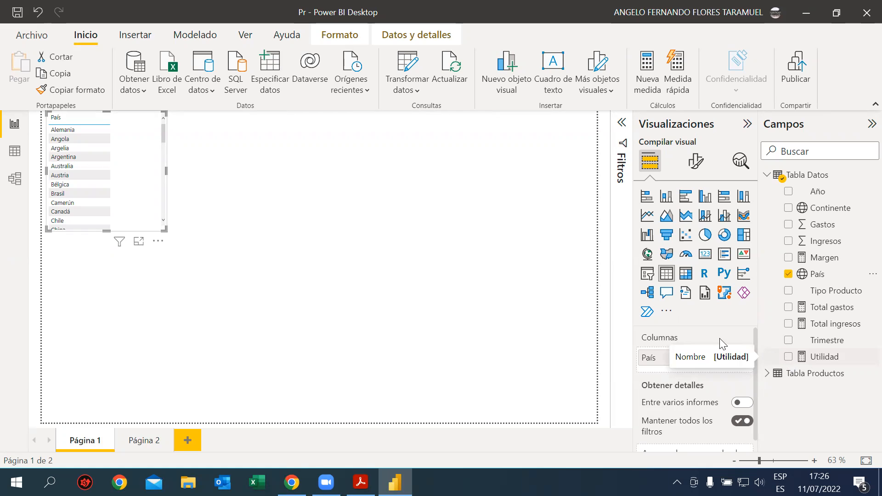
click(788, 357)
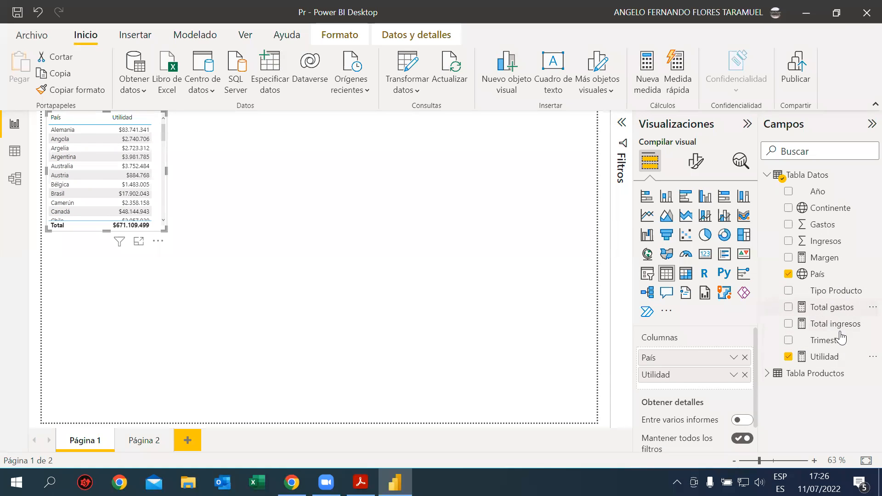
click(788, 258)
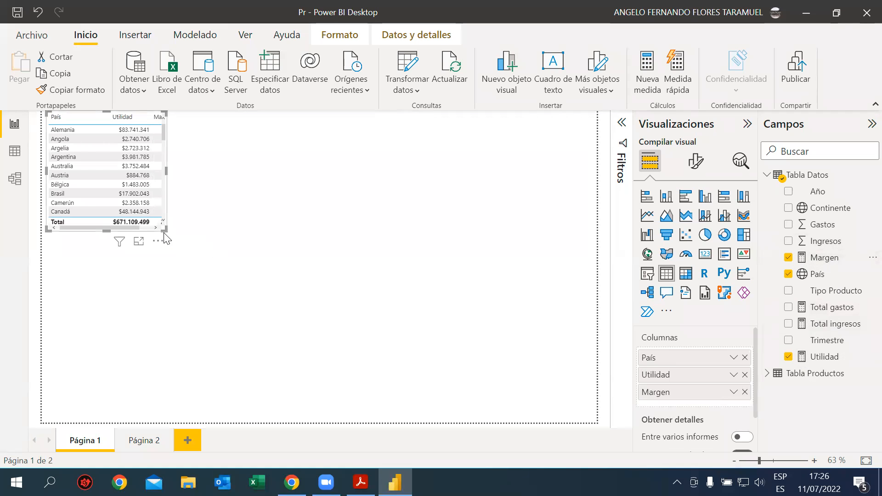
Step: Enlarge the table so all three columns fit, place it in the lower part of the page and deselect it
drag(164, 228, 211, 354)
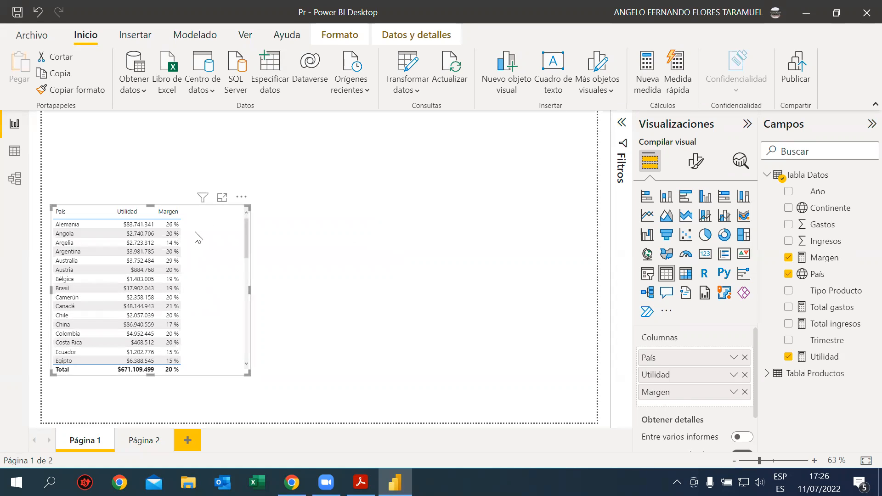
click(364, 119)
double_click(407, 17)
click(749, 122)
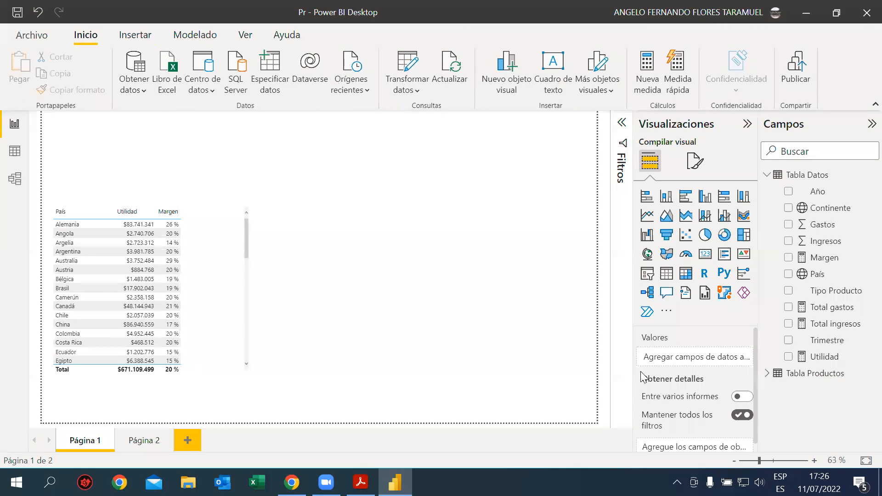
Step: Set the Utilidad measure's format to 4 decimal places
click(826, 361)
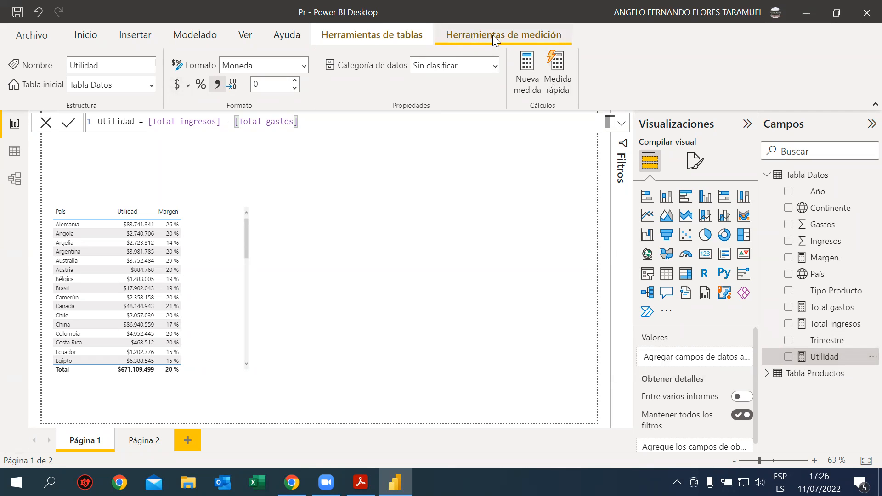
click(272, 85)
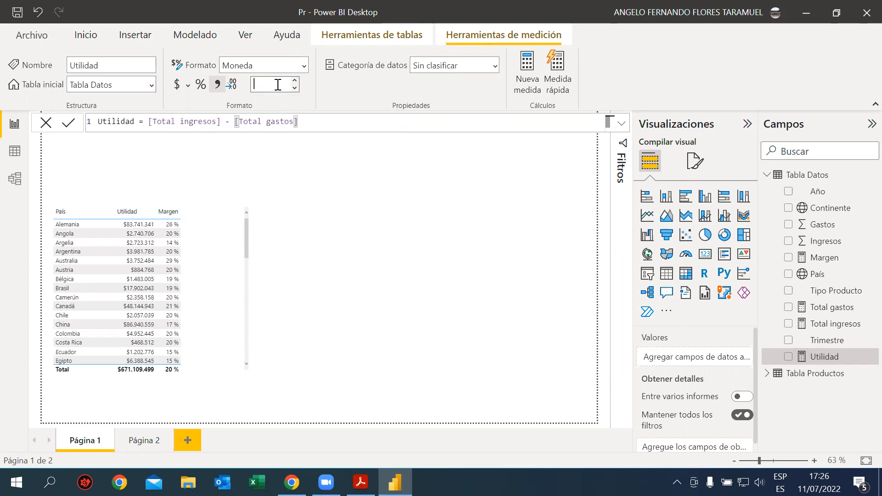
click(312, 143)
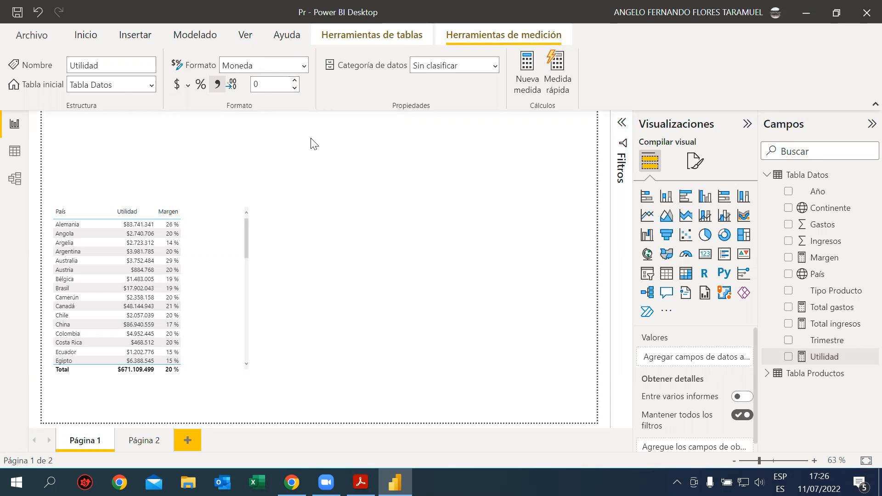
click(835, 353)
double_click(282, 90)
text(0)
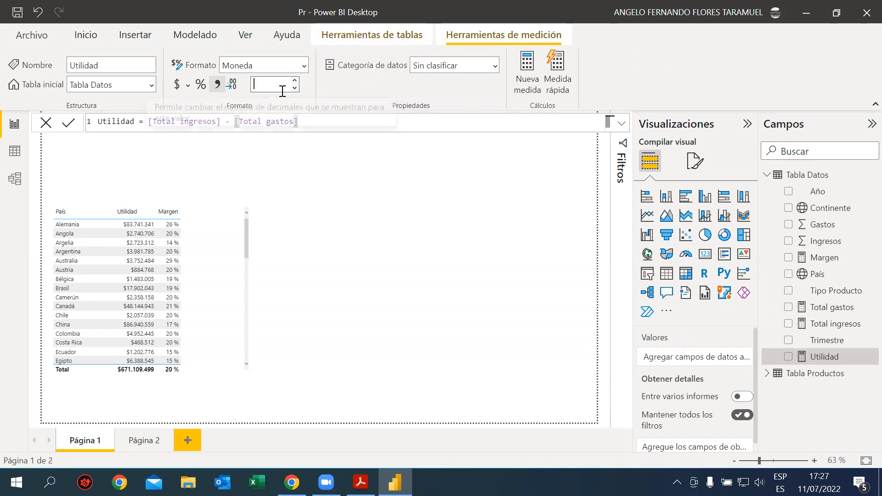
text(4)
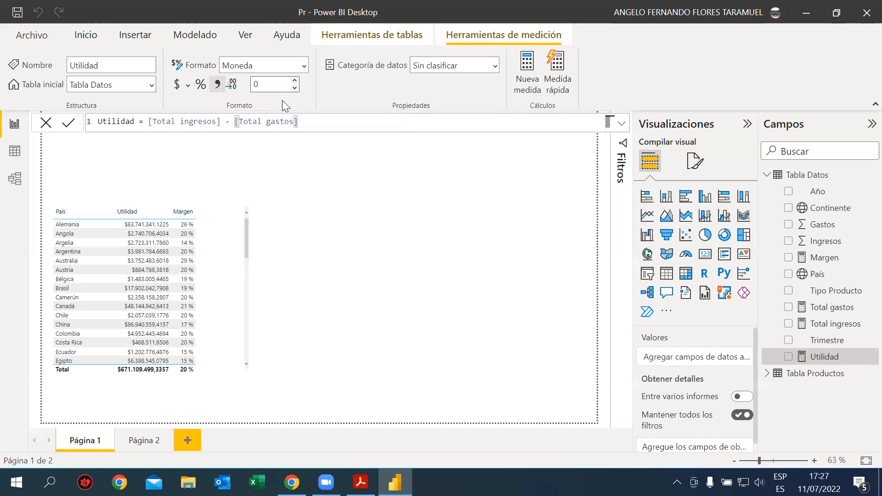
Step: Set the Utilidad measure's format back to 0 decimal places
key(BackSpace)
text(4)
key(BackSpace)
text(0)
key(Return)
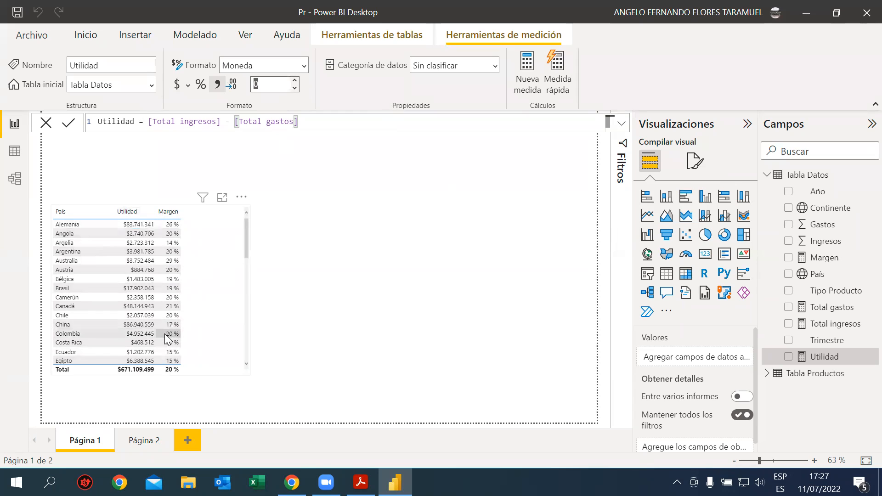
Step: Check the decimal places in the Margen measure's percentage format
click(824, 258)
click(284, 85)
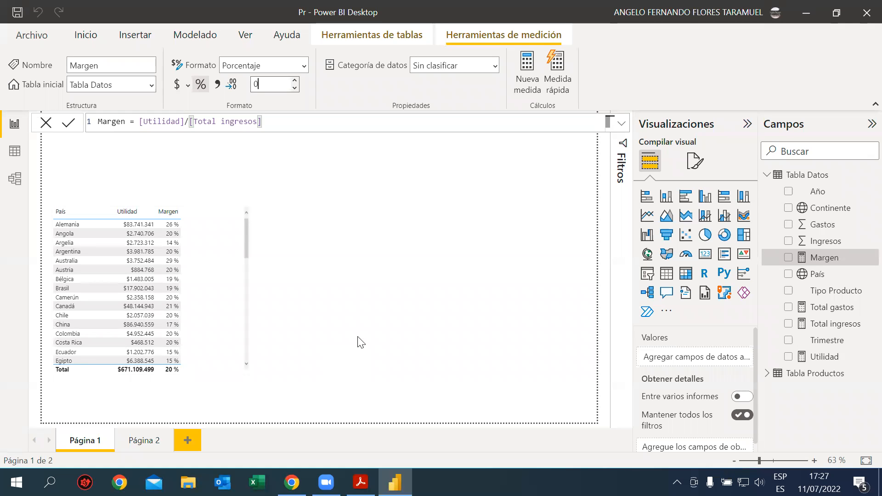
click(400, 285)
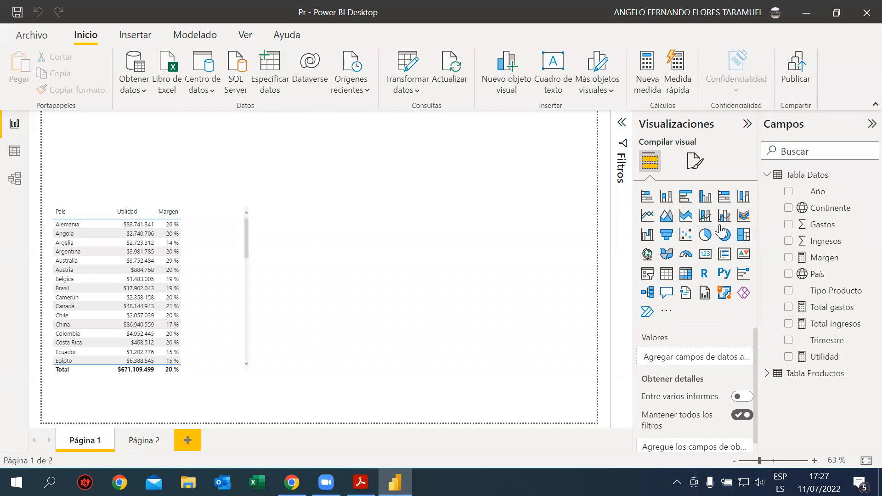
Step: Add an empty pie chart and place it in the right half of the page
click(705, 236)
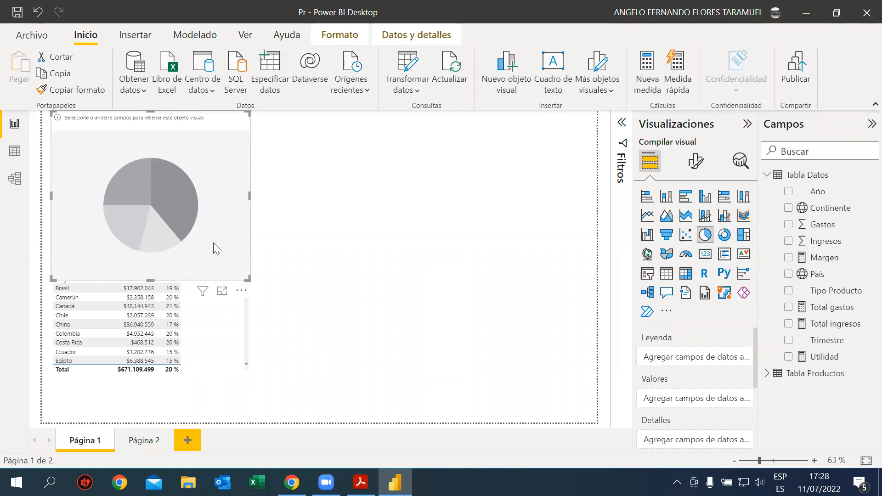
drag(213, 243, 393, 267)
drag(313, 271, 425, 272)
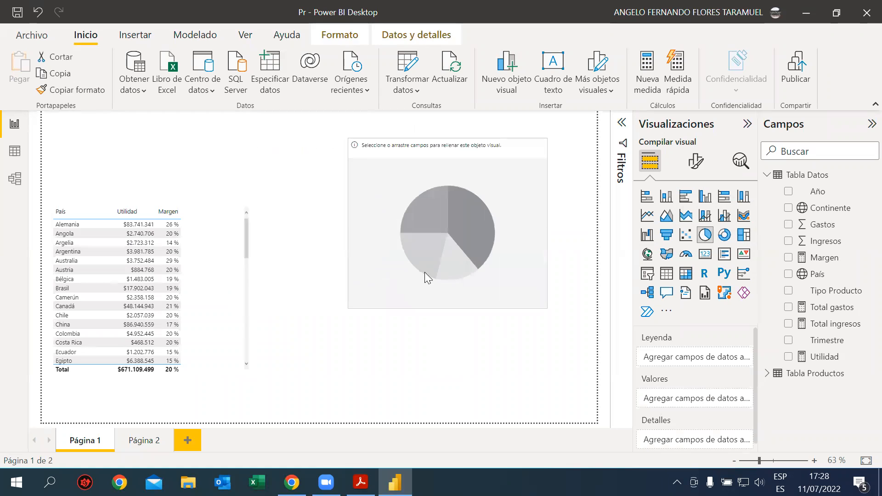
click(278, 324)
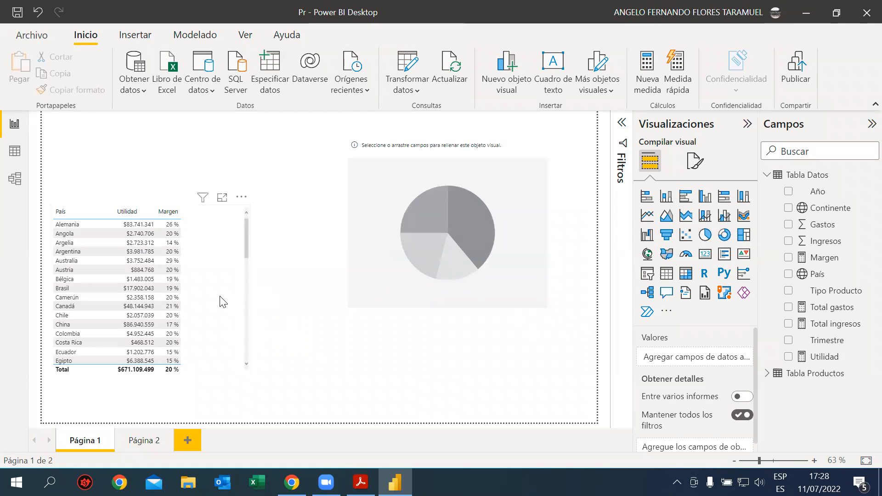
Step: Narrow the country table to fit its three columns and place it in the page's lower-left corner
drag(223, 309, 214, 356)
drag(238, 255, 178, 288)
click(239, 299)
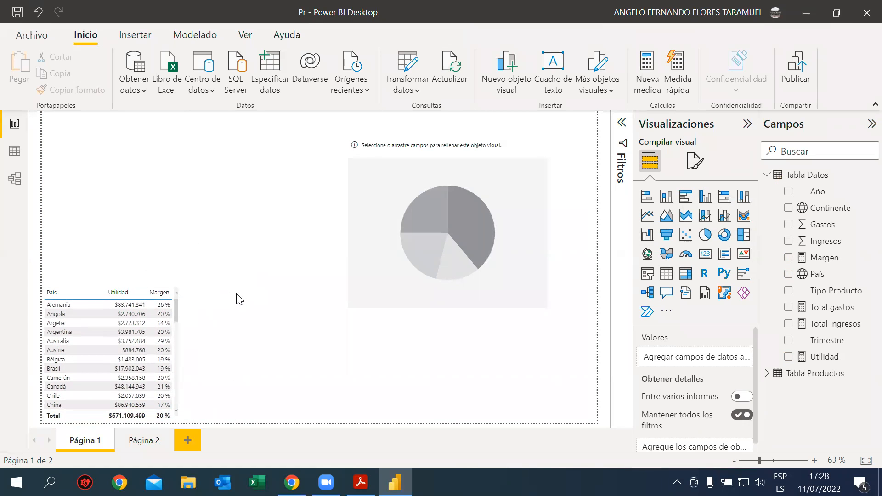
Step: Delete the empty pie chart and insert a new one in the free space above the table
click(436, 255)
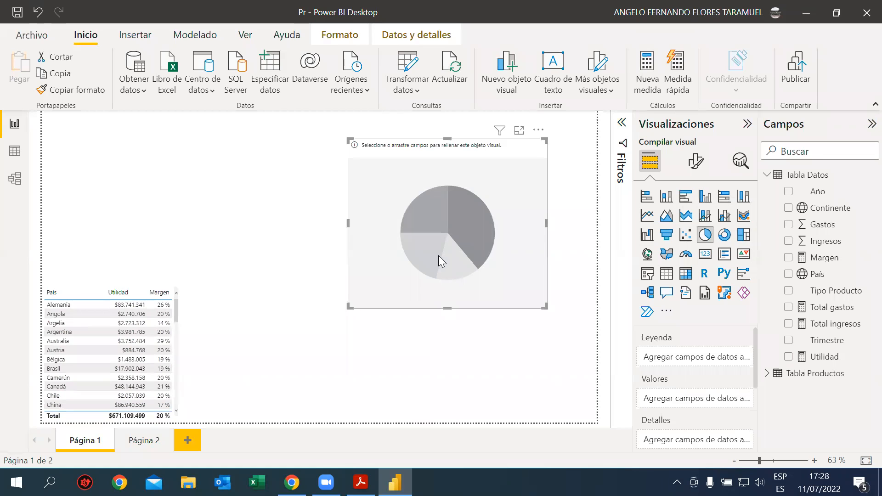
key(Delete)
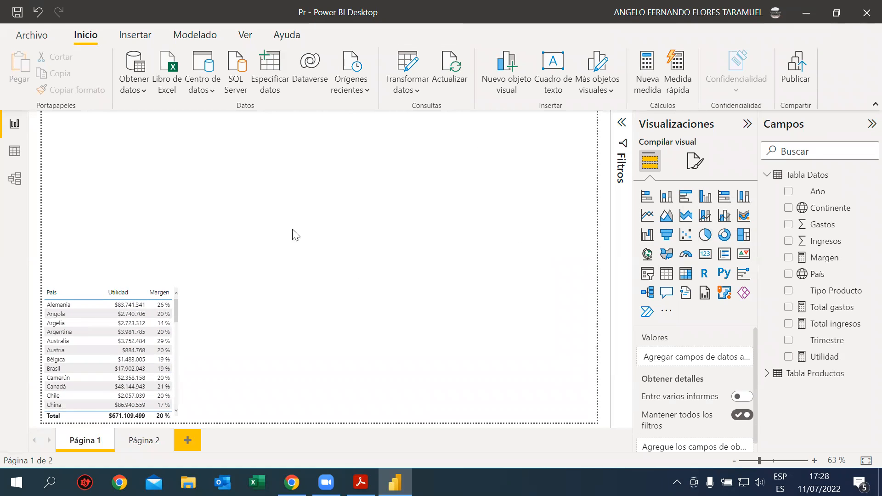
click(696, 238)
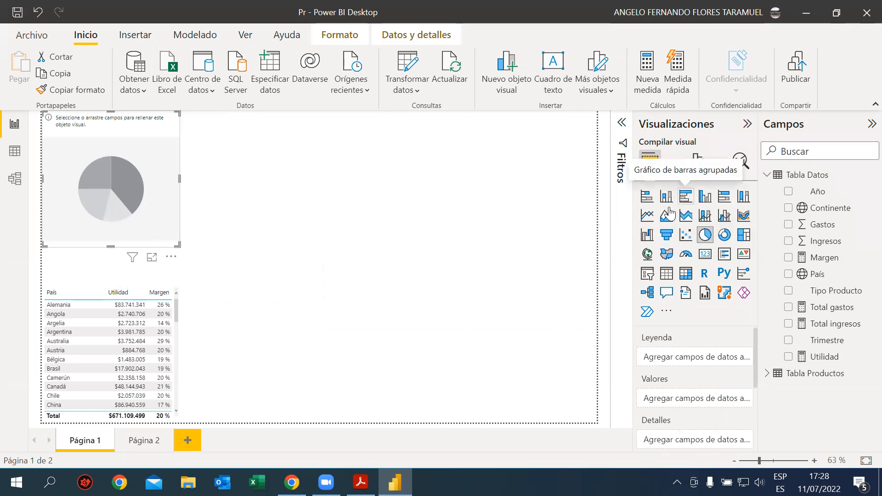
Step: Switch the empty visual to a clustered bar chart and back to a pie chart
click(685, 196)
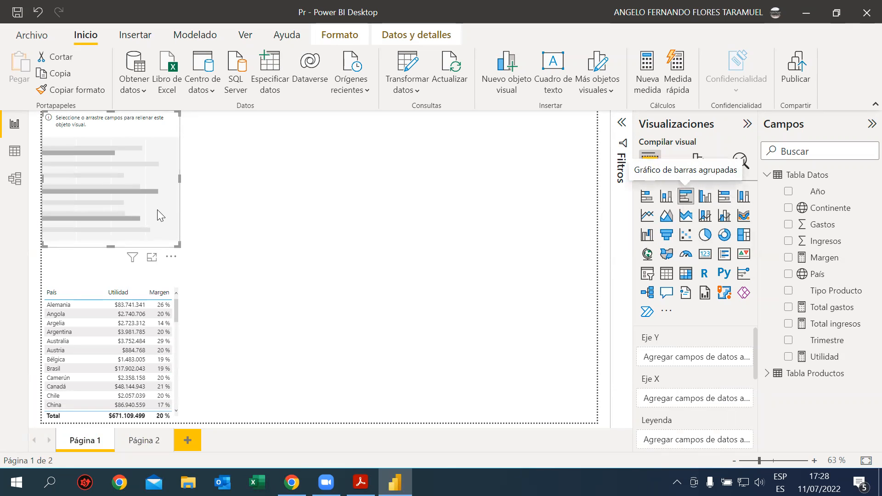
click(198, 228)
click(122, 221)
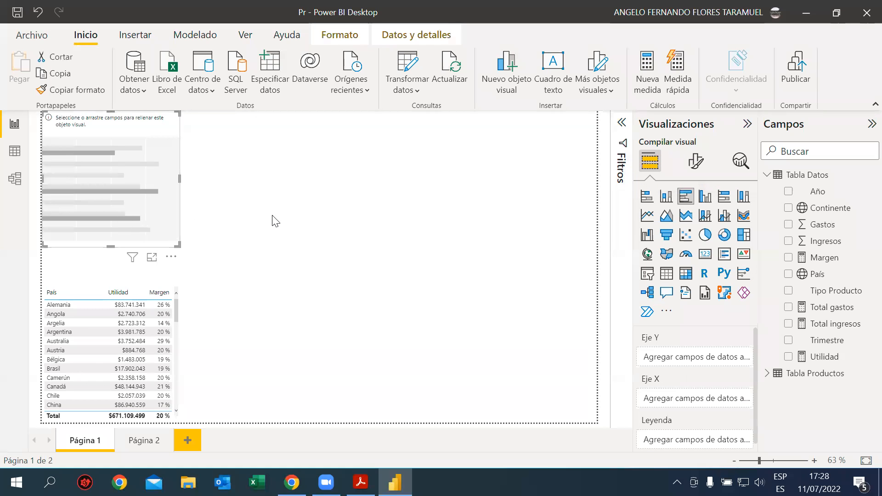
click(705, 237)
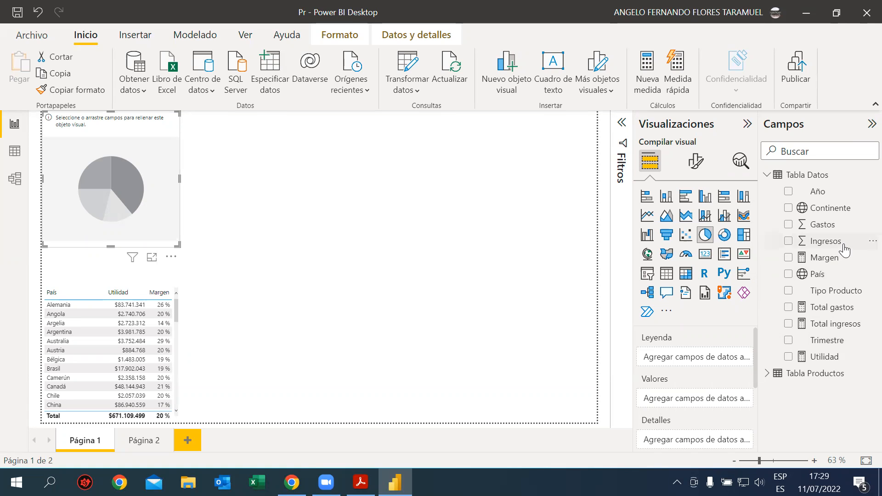
Step: Set Continente as the pie chart's legend and Utilidad as its values, and shift the chart away from the page corner
drag(840, 208, 717, 359)
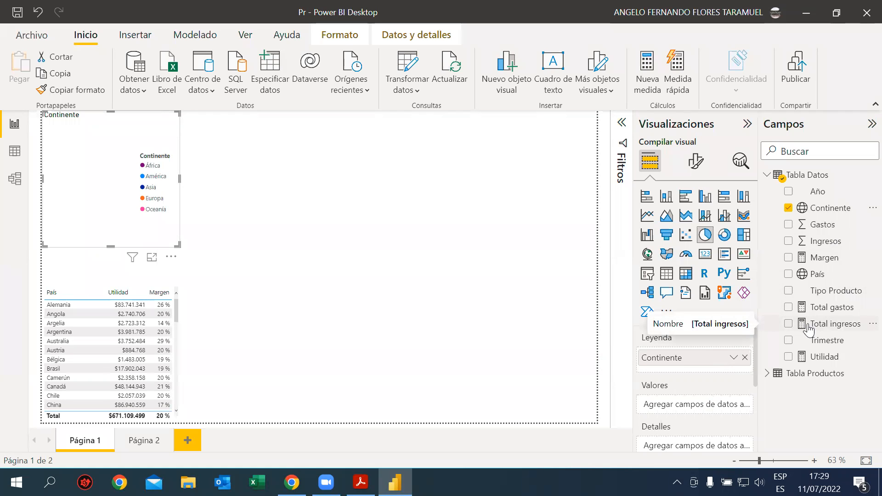
drag(832, 361, 709, 404)
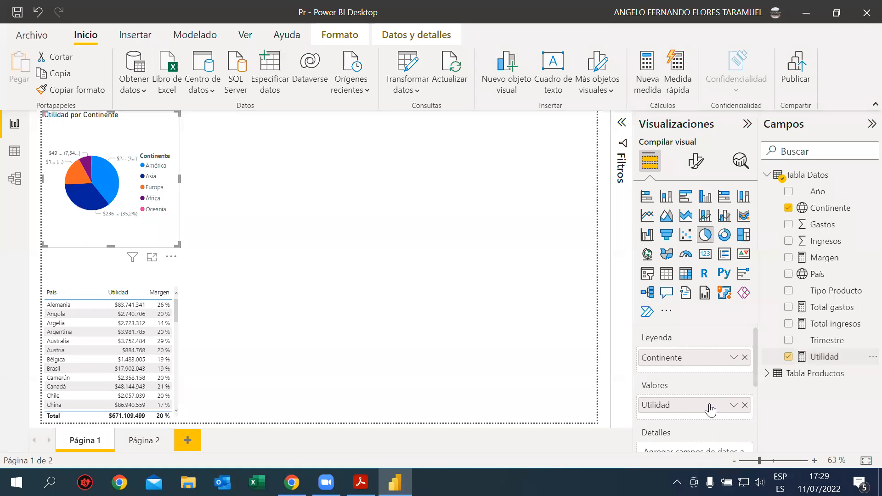
drag(167, 233, 275, 271)
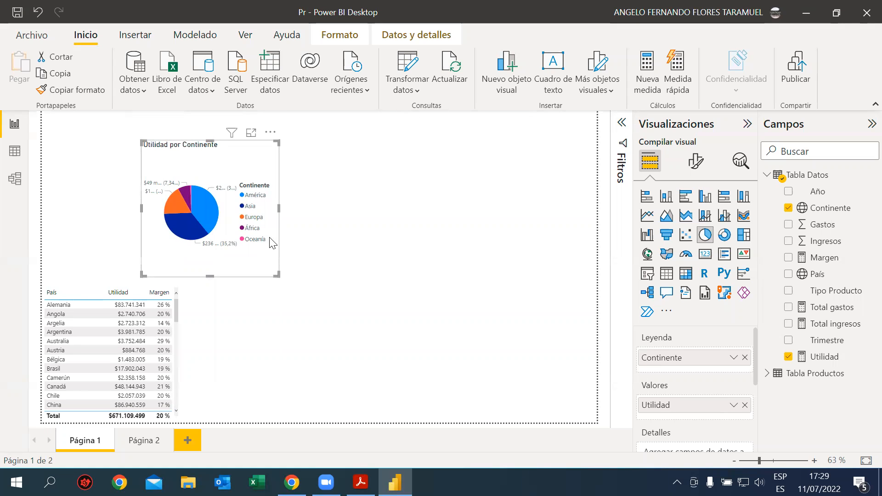
Step: Add Margen to the pie chart's tooltip fields, and place the chart at the upper middle of the page
scroll(670, 390, down, 3)
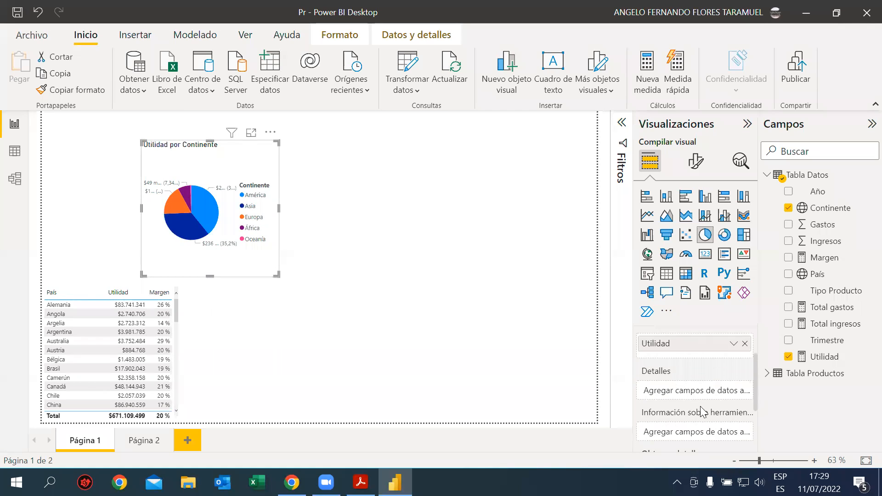
scroll(698, 410, down, 1)
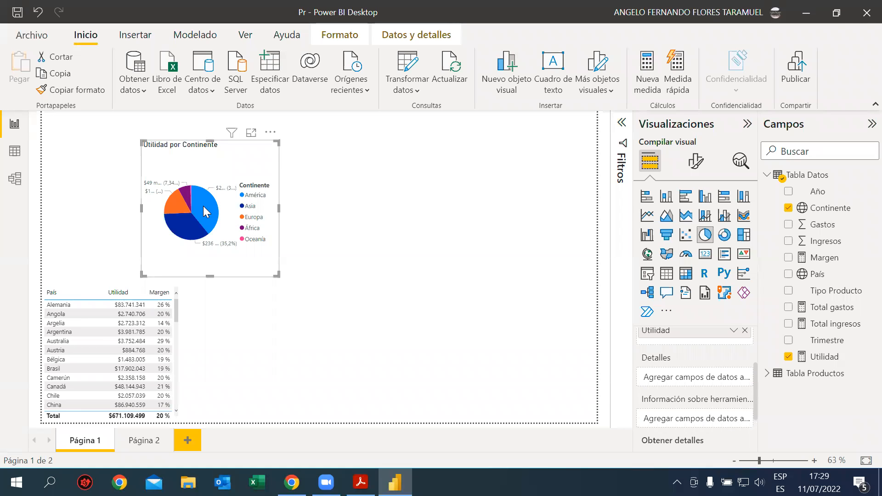
mouse_move(203, 209)
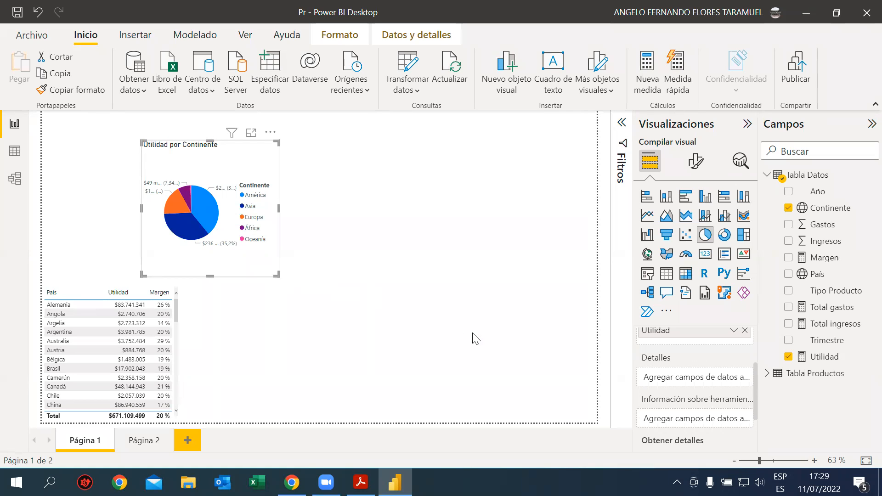
drag(822, 262, 698, 425)
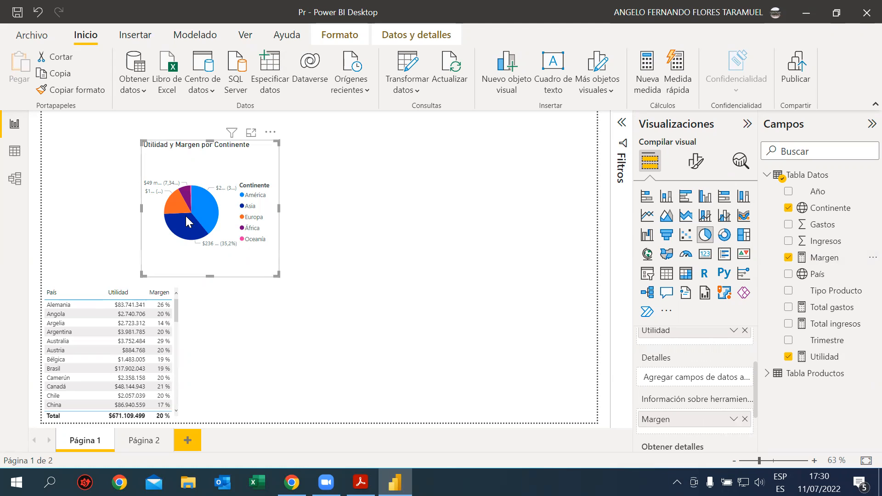
mouse_move(198, 210)
drag(260, 259, 350, 241)
click(454, 261)
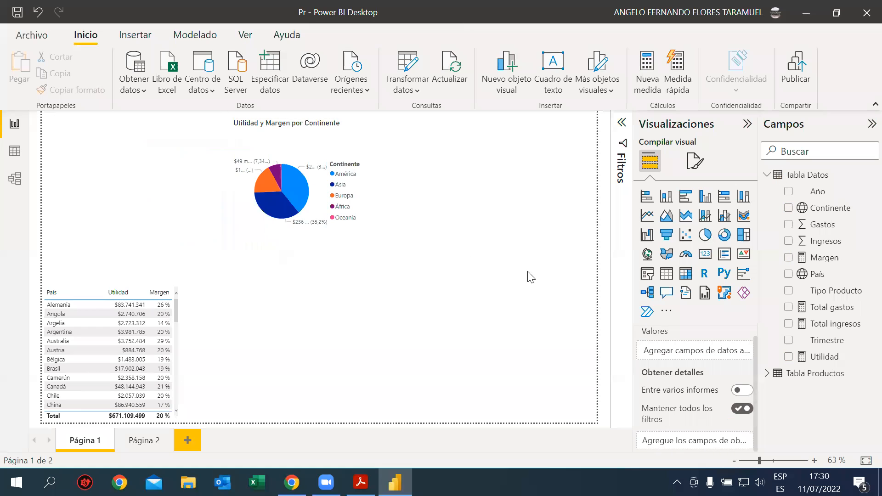
Step: Add a card showing Utilidad in the page's upper-left corner and reduce its height by about half
click(706, 259)
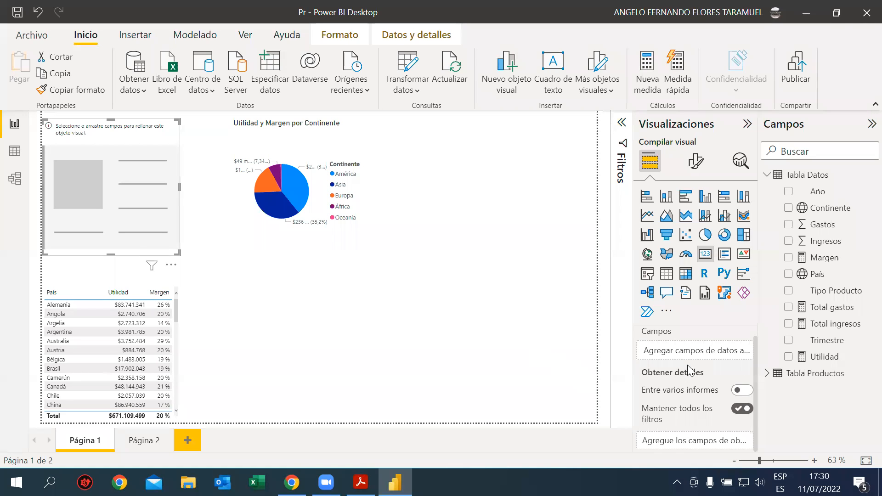
click(788, 358)
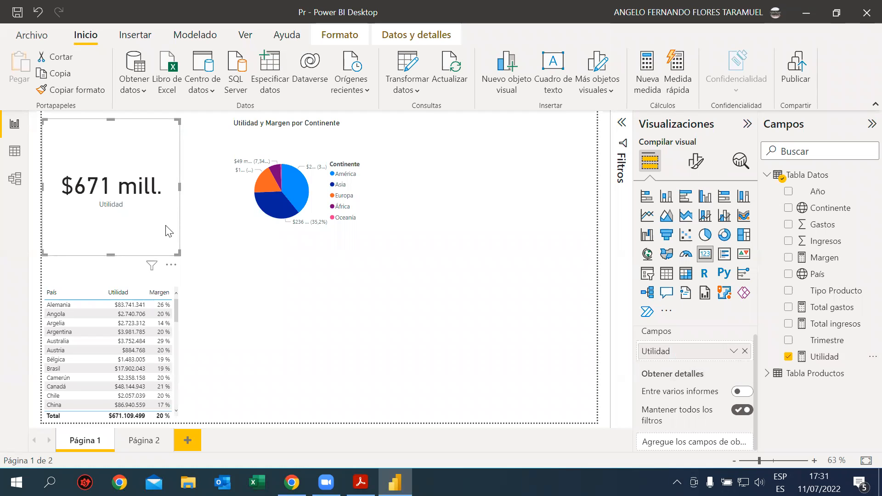
drag(110, 254, 111, 186)
click(111, 216)
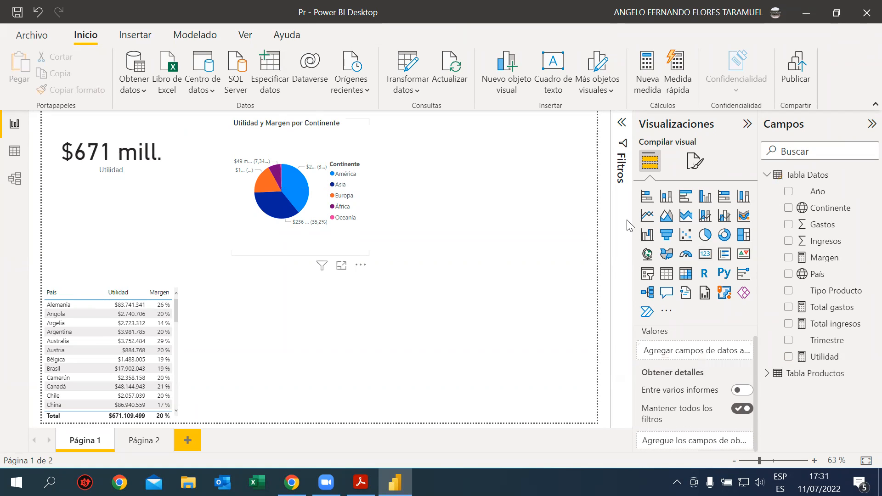
Step: Add a card showing Margen below the Utilidad card and size it to fill the space above the table
click(705, 253)
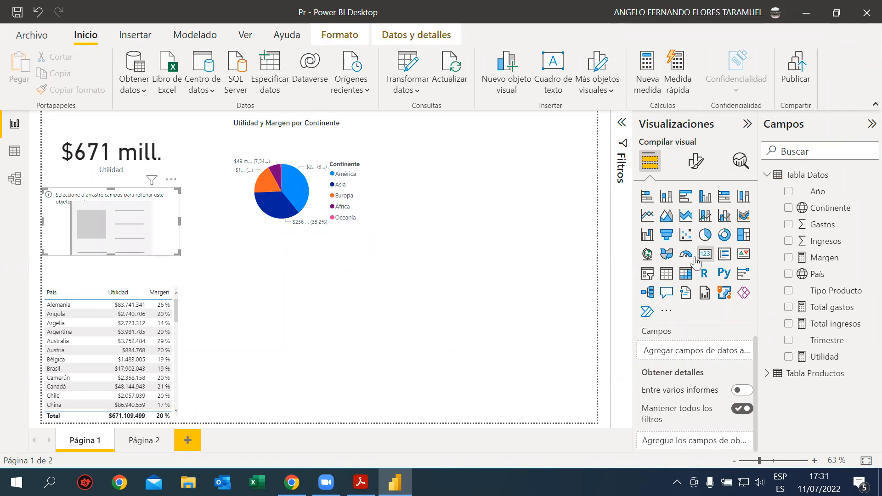
click(788, 257)
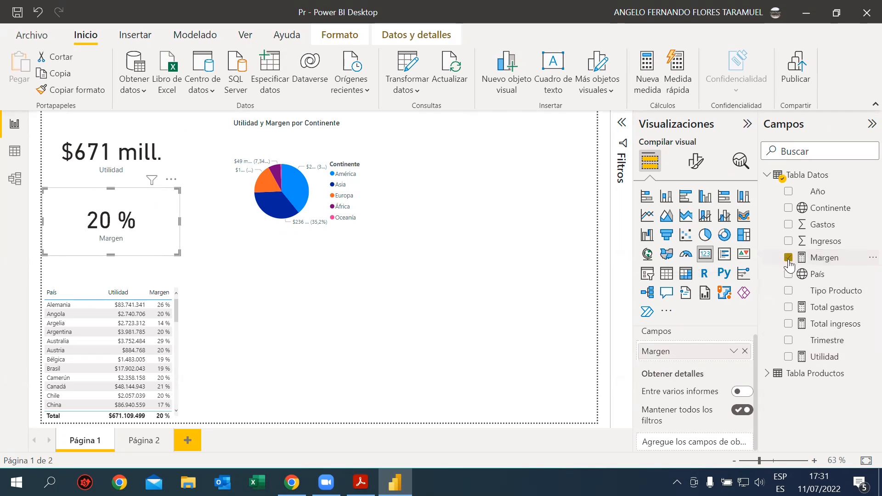
mouse_move(175, 259)
mouse_down()
mouse_move(179, 253)
mouse_move(188, 266)
mouse_up()
click(218, 270)
click(145, 246)
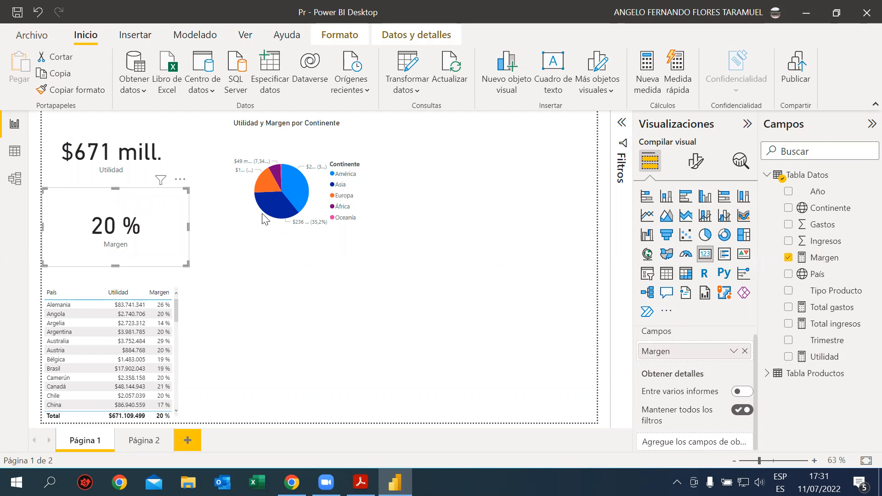
drag(189, 227, 179, 226)
drag(193, 254, 176, 243)
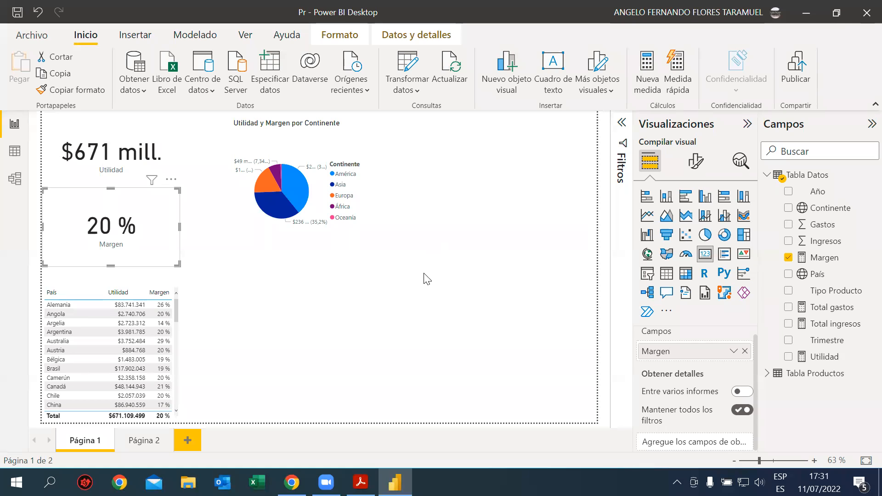
click(445, 290)
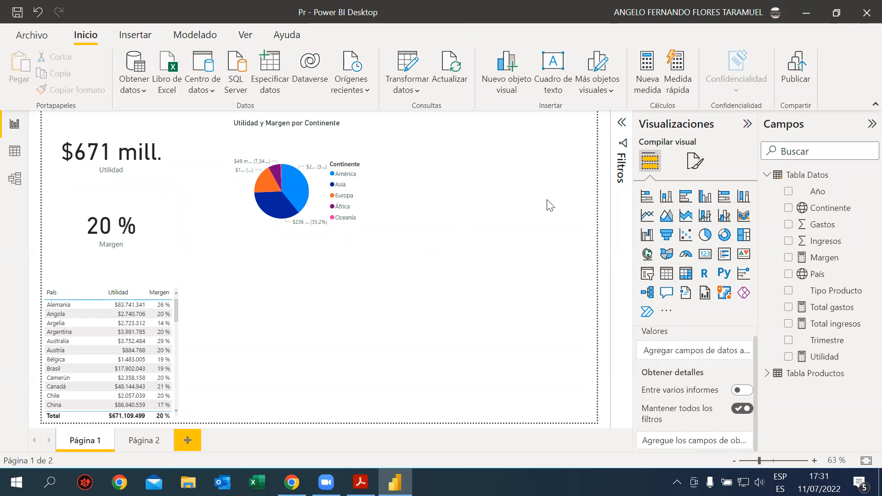
Step: Add a stacked bar chart to the right of the pie chart with Año on the Y axis and Utilidad on the X axis
click(647, 197)
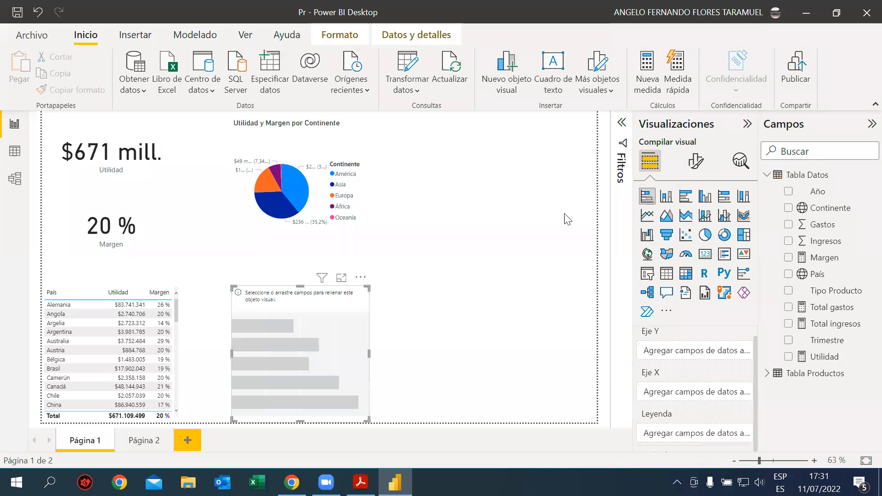
drag(303, 308, 469, 175)
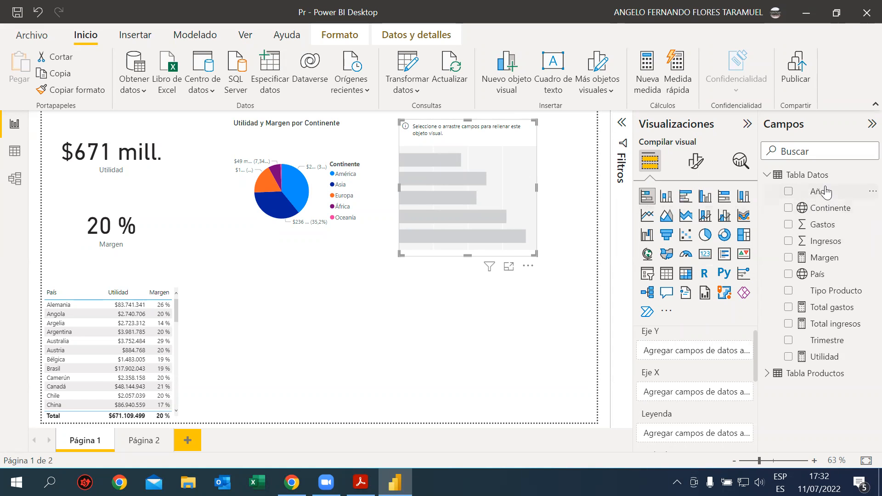
drag(826, 196, 708, 400)
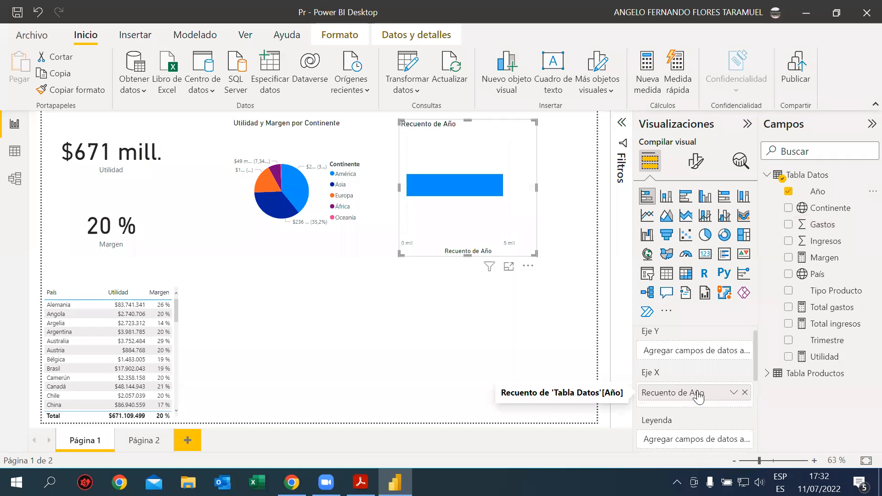
drag(687, 405, 689, 356)
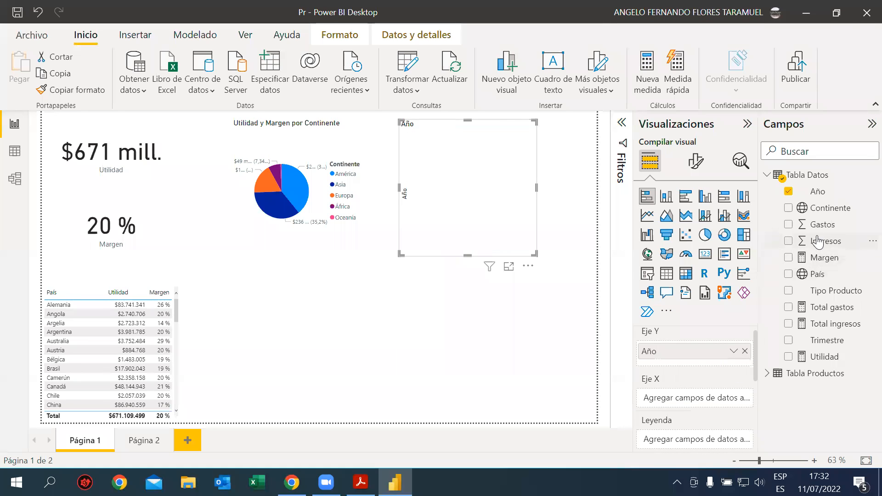
drag(823, 360, 708, 399)
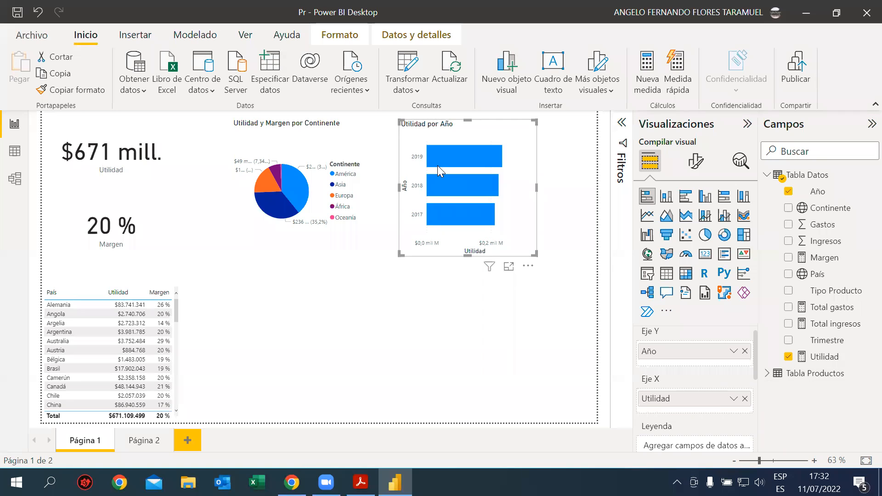
mouse_move(438, 166)
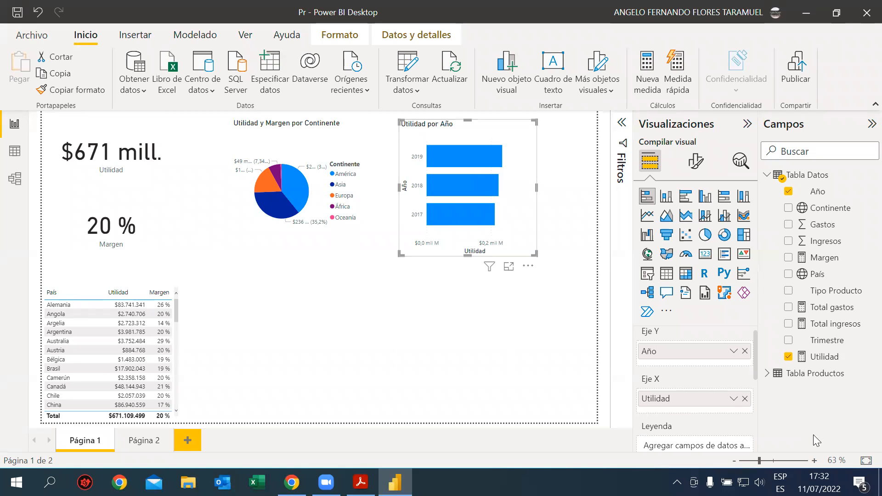
scroll(702, 432, down, 1)
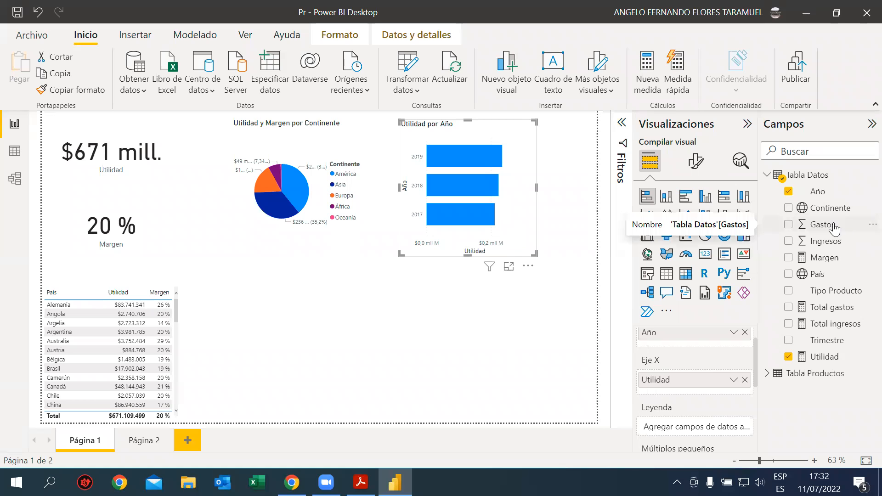
Step: Add Continente as the legend of the stacked bar chart and widen the chart to nearly the page's right edge
drag(815, 208, 715, 431)
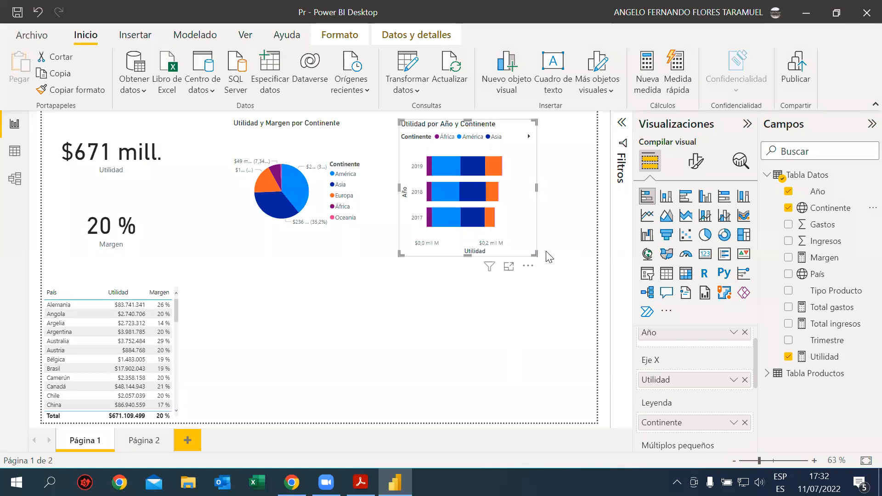
drag(535, 253, 585, 260)
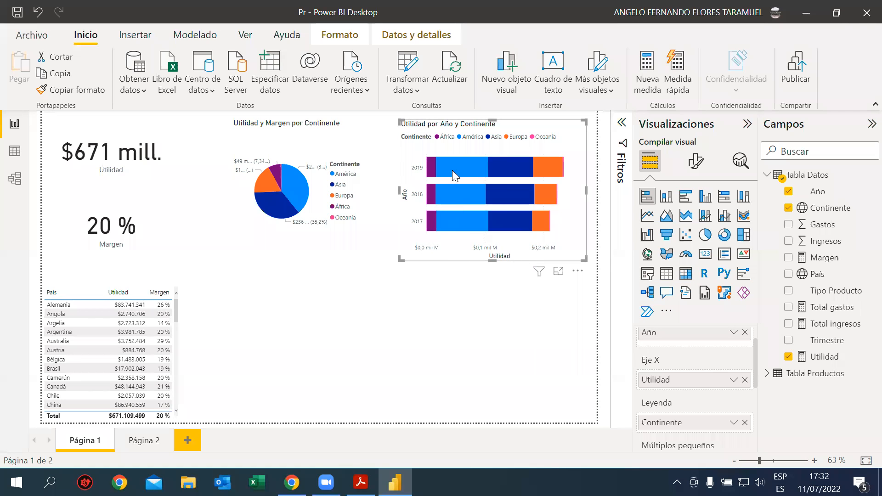
Step: Add Margen to the stacked bar chart's tooltip fields and inspect the tooltips on its bar segments
scroll(695, 397, down, 3)
scroll(693, 413, down, 1)
mouse_move(720, 402)
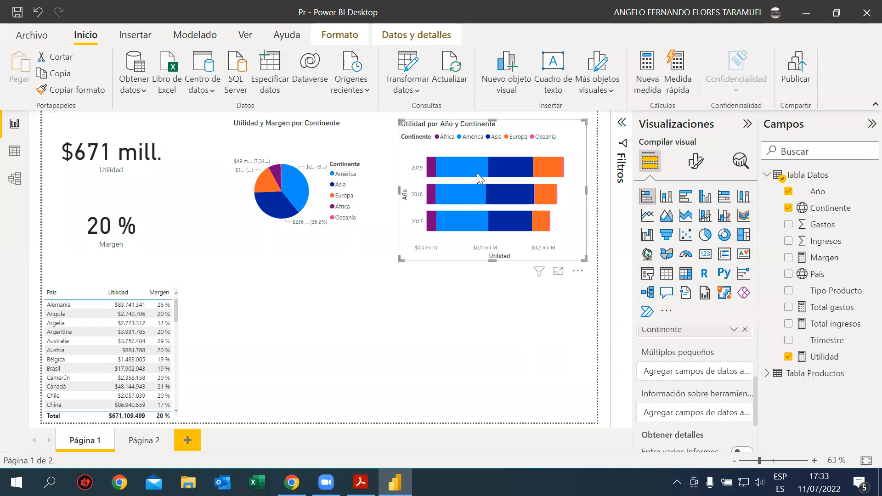
mouse_move(476, 171)
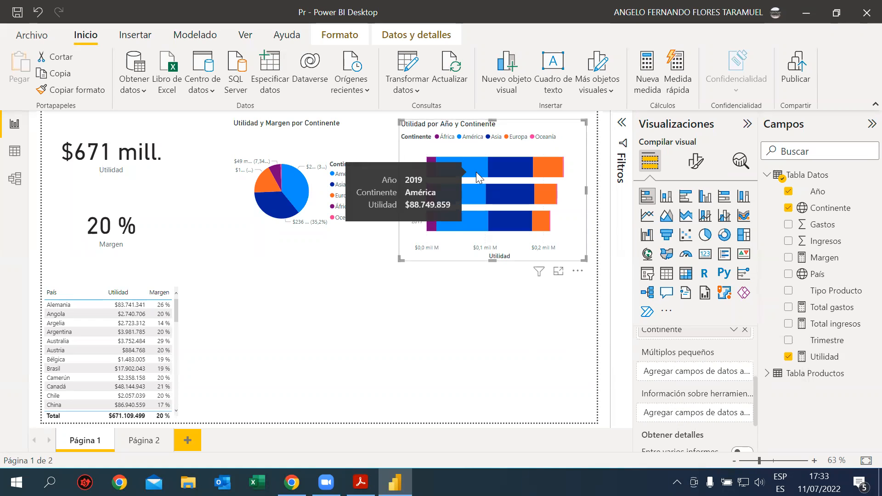
mouse_move(478, 211)
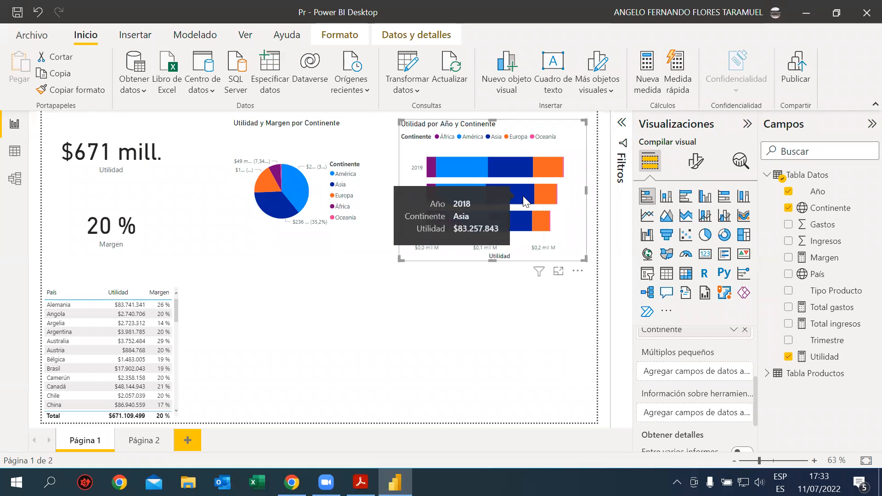
mouse_move(555, 195)
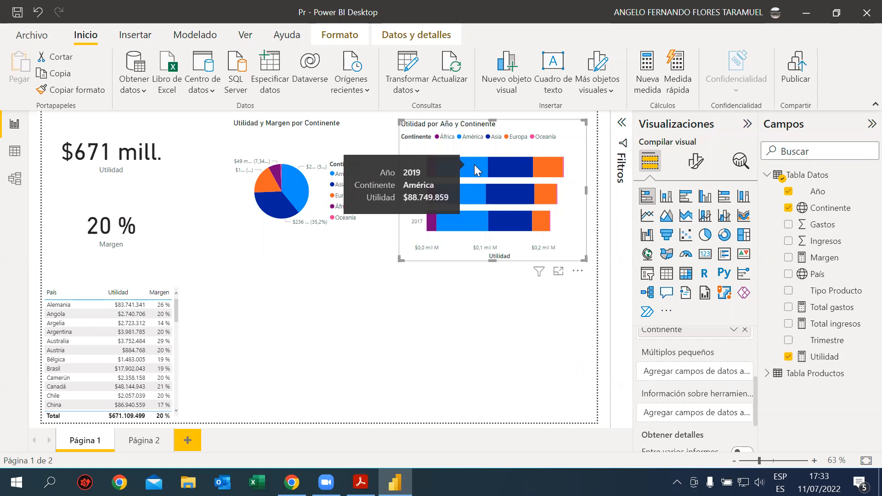
drag(807, 260, 681, 414)
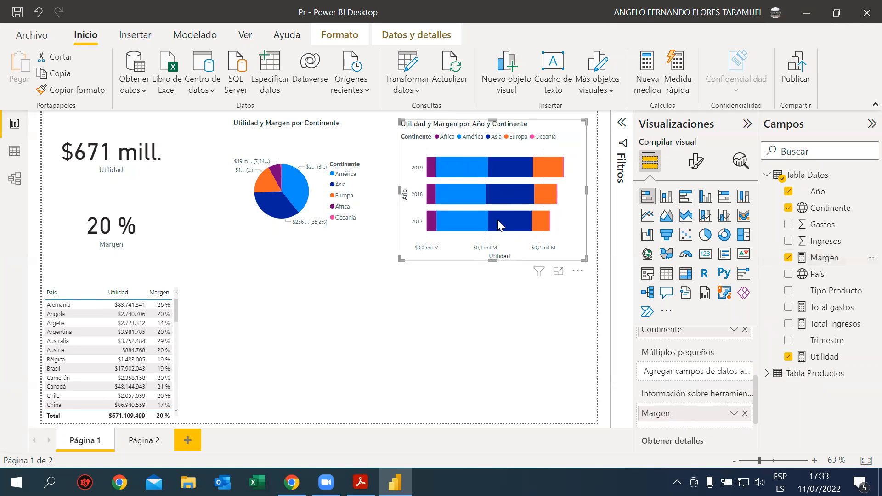
mouse_move(460, 212)
Step: Add a map visual below the pie chart with País as its location field
click(437, 347)
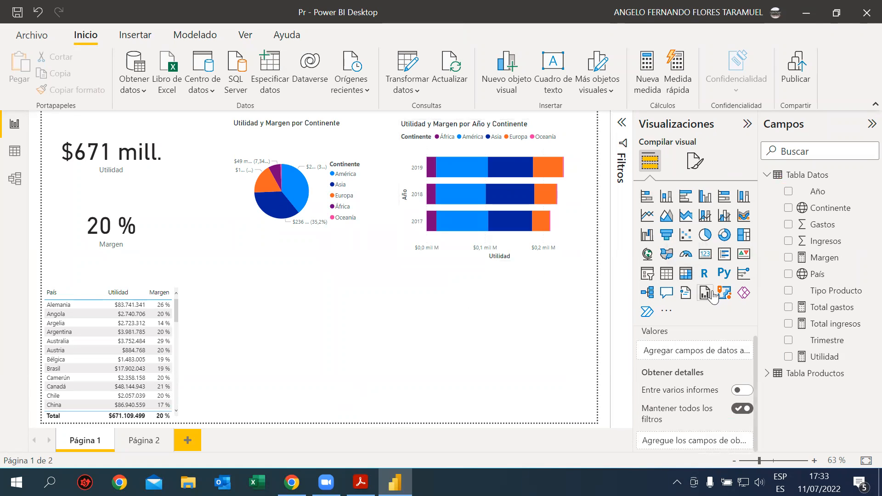
click(647, 254)
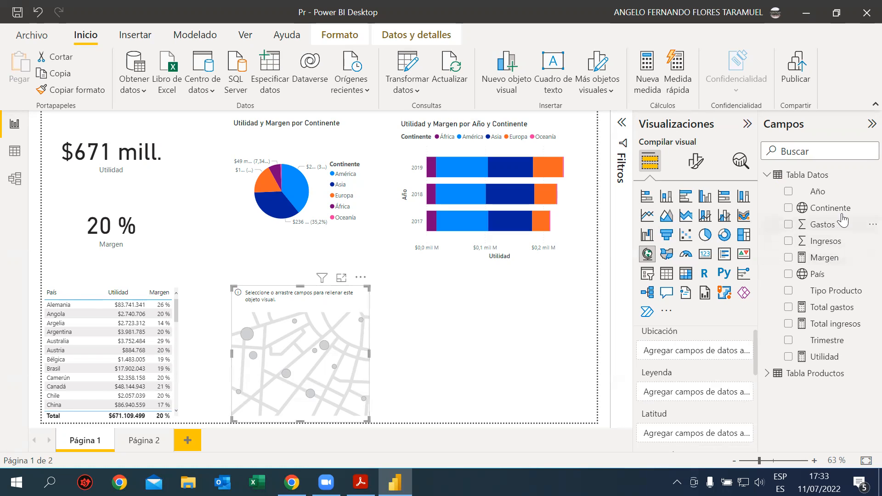
drag(826, 278, 709, 357)
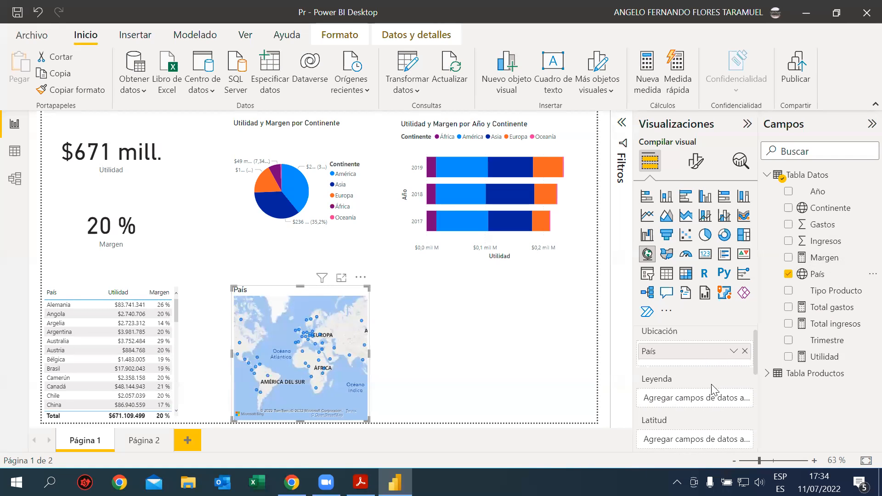
drag(827, 225, 706, 393)
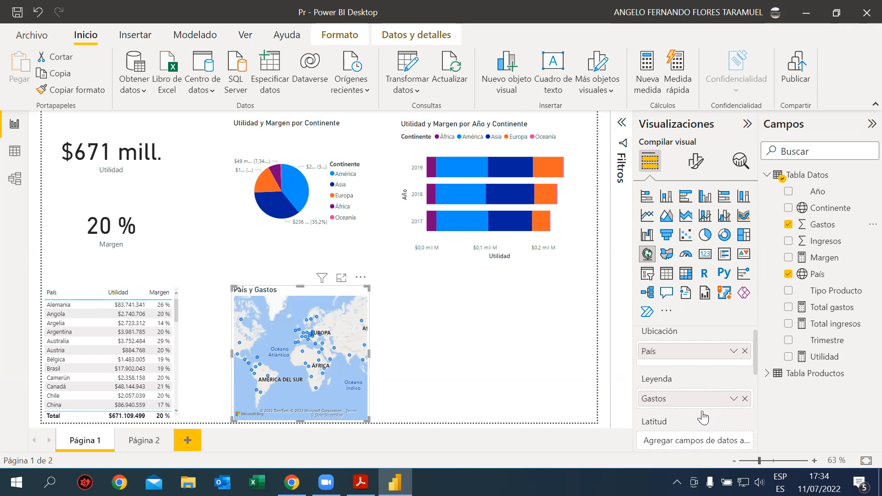
scroll(701, 415, down, 1)
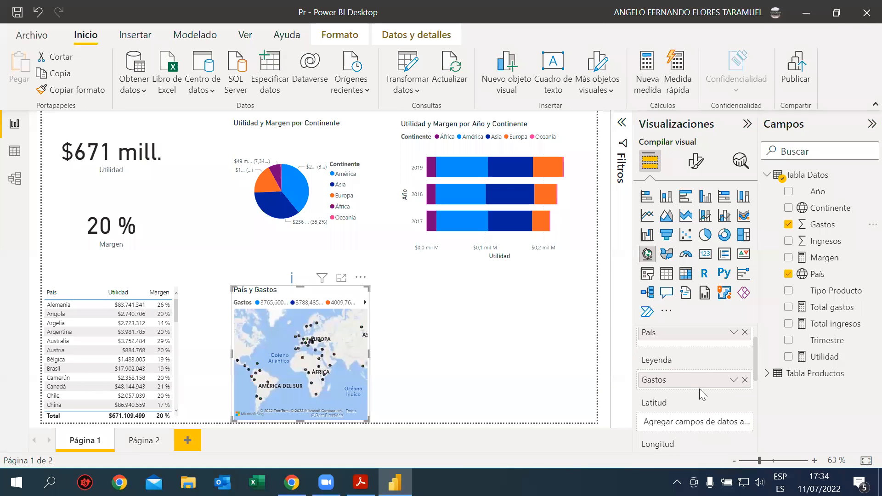
scroll(705, 395, up, 1)
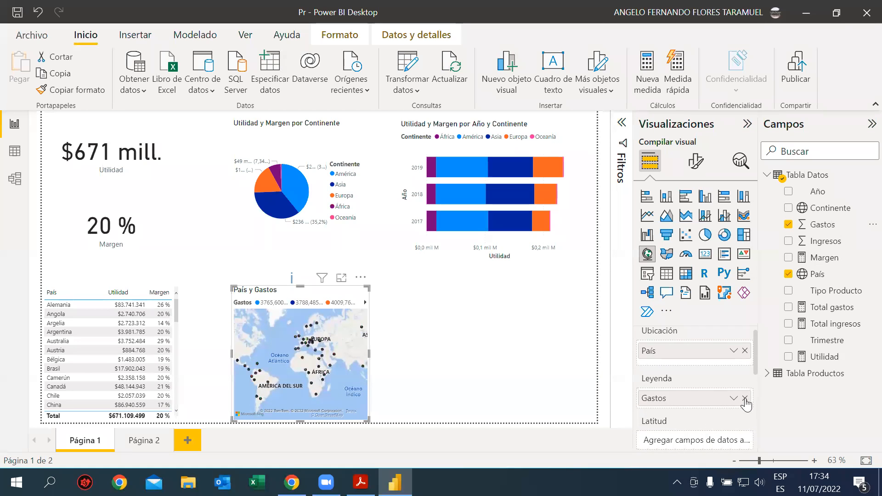
click(744, 397)
Step: Set Continente as the map's legend and enlarge the map up to just below the pie and bar charts
drag(831, 207, 698, 397)
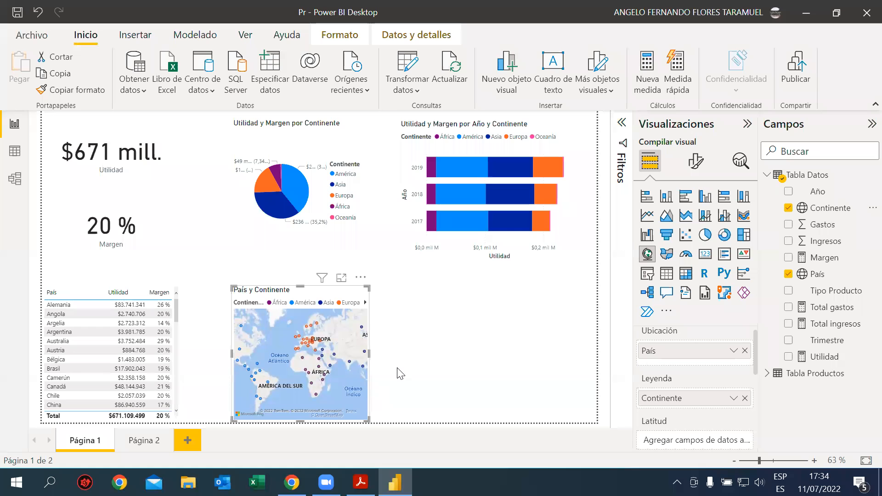
scroll(689, 404, down, 3)
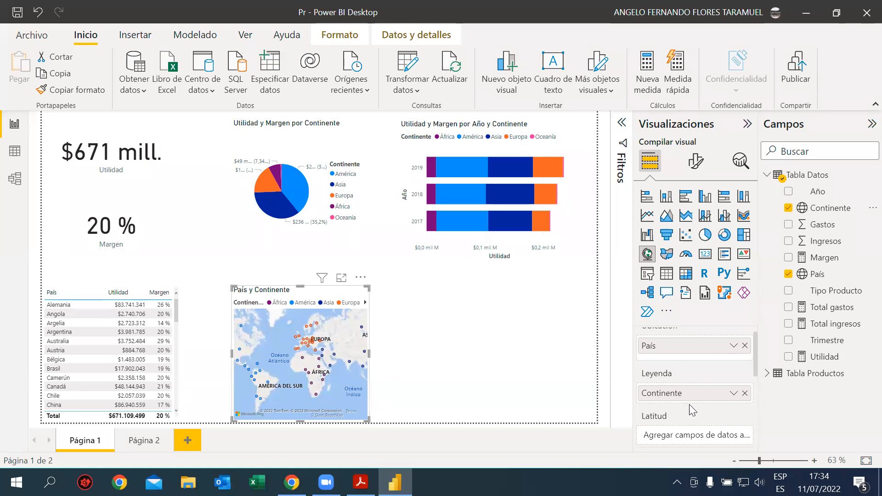
scroll(689, 404, down, 3)
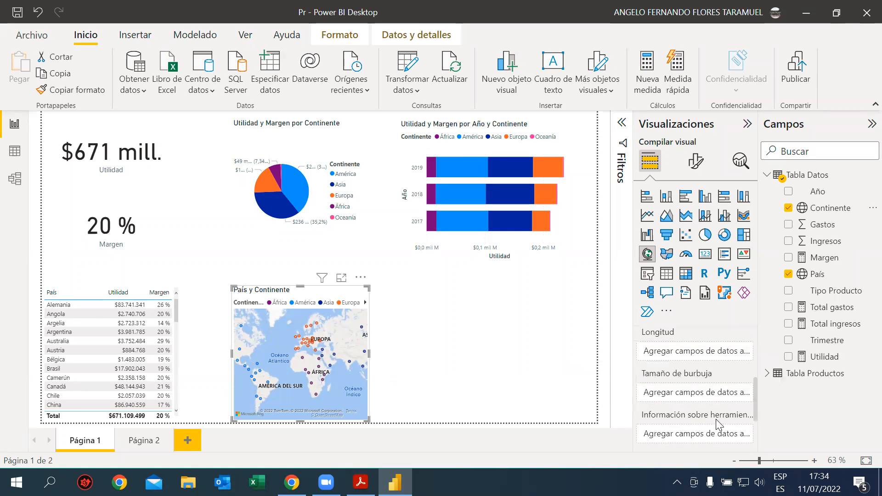
scroll(722, 403, down, 3)
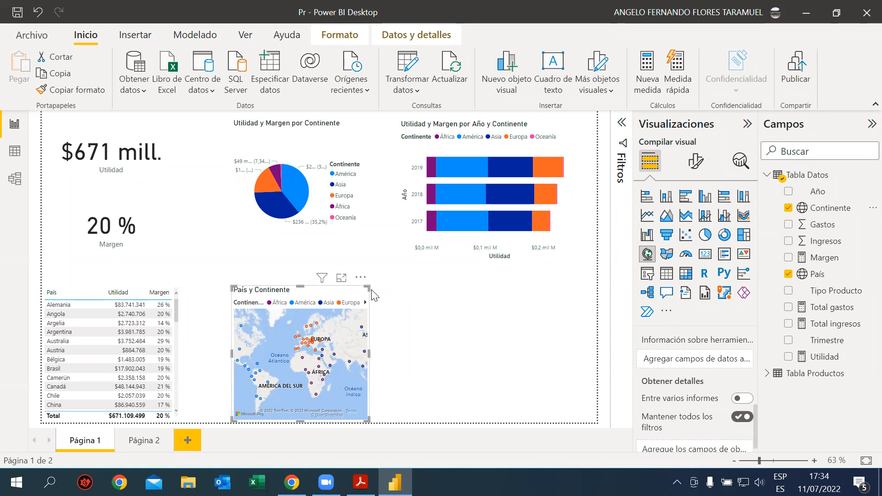
drag(367, 287, 416, 264)
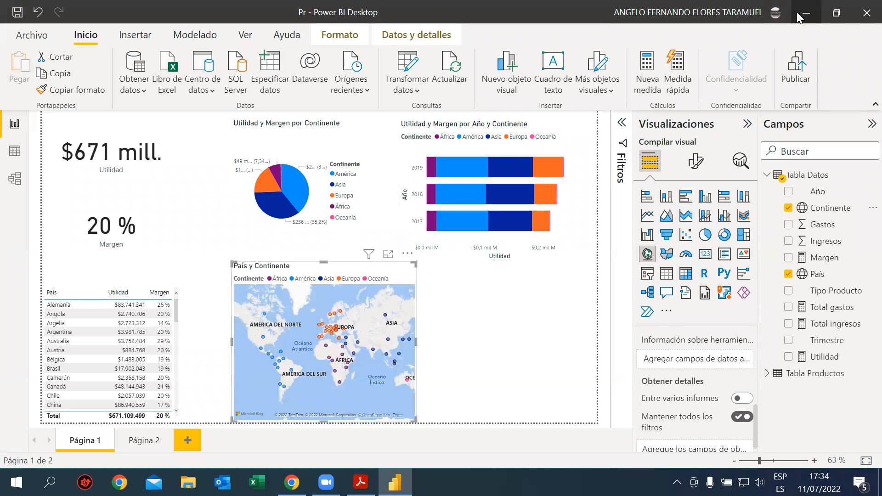
Step: Switch to File Explorer and open the Reporte 1 Power BI file from the Curso folder
click(13, 14)
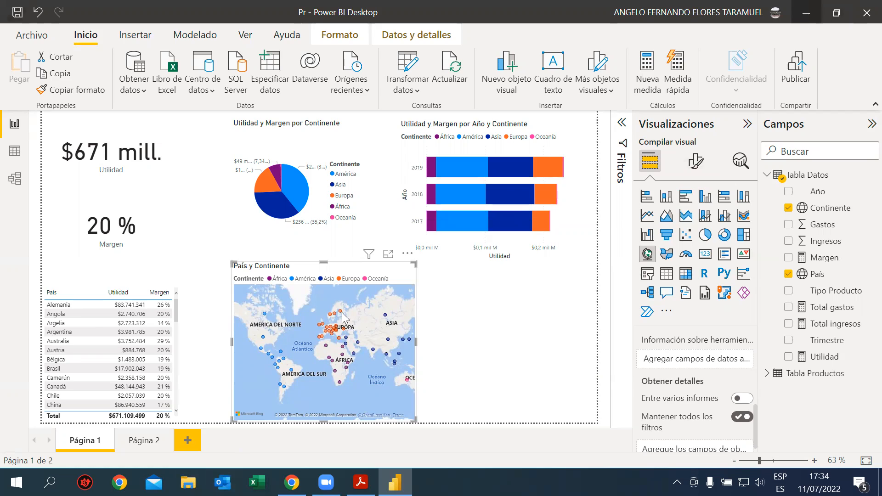
click(806, 13)
double_click(169, 378)
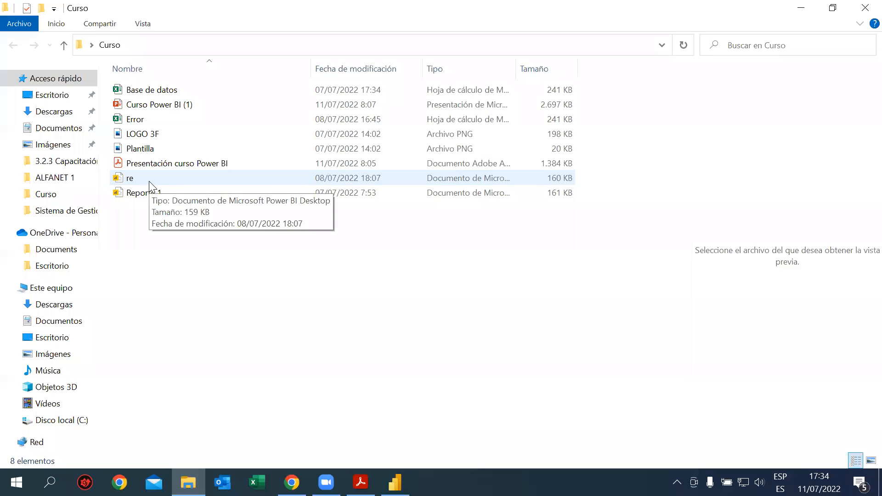
click(156, 196)
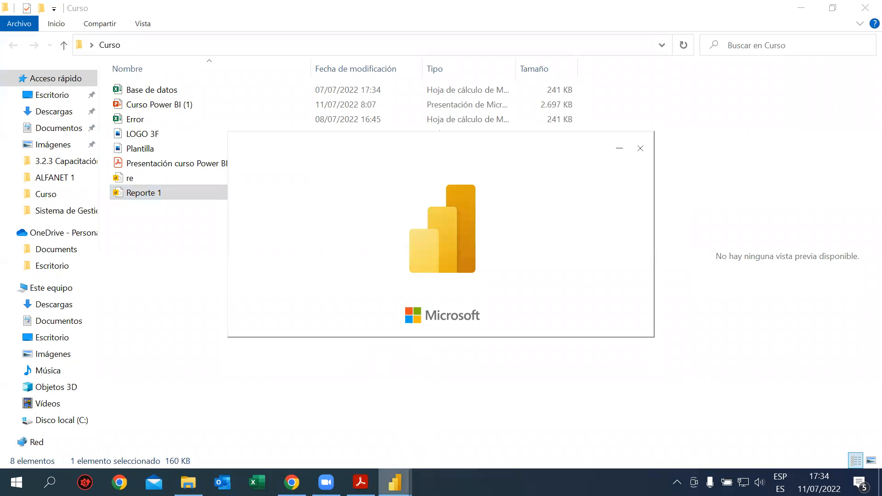
mouse_move(395, 483)
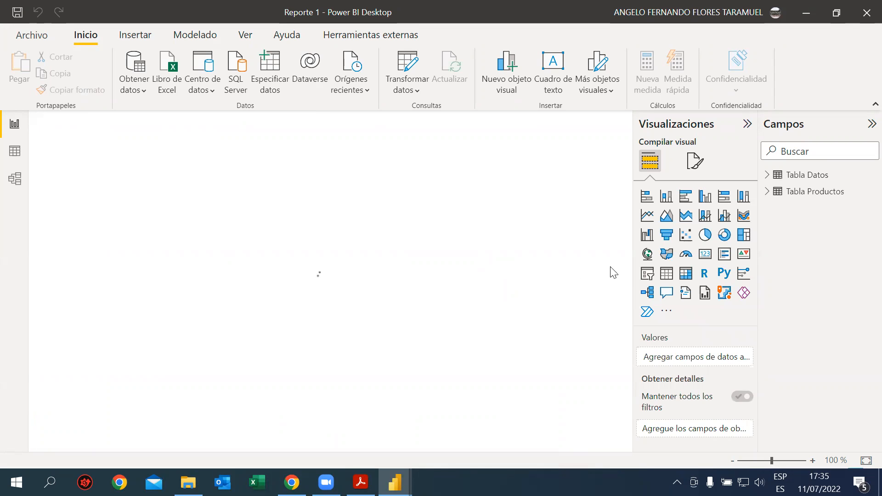
Step: Add a map to Reporte 1 with País from Tabla Datos as its location, and enlarge it to about twice its size
click(767, 177)
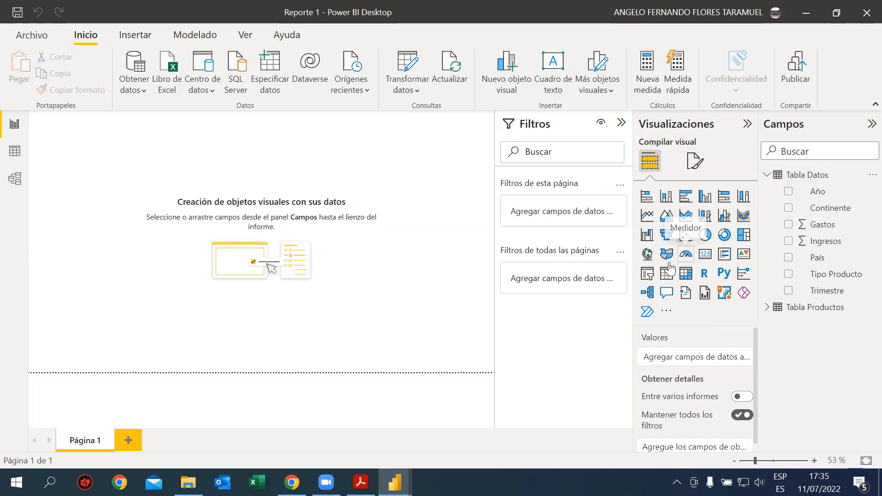
click(647, 254)
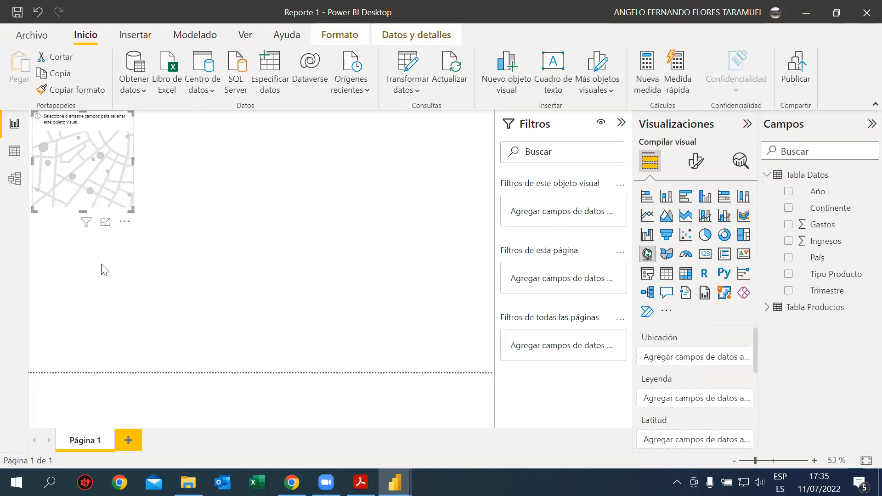
drag(820, 260, 698, 364)
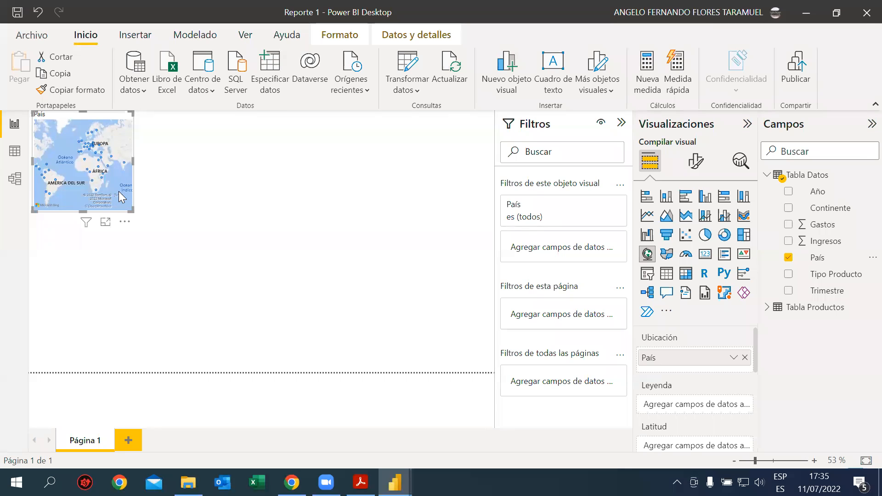
drag(119, 191, 266, 242)
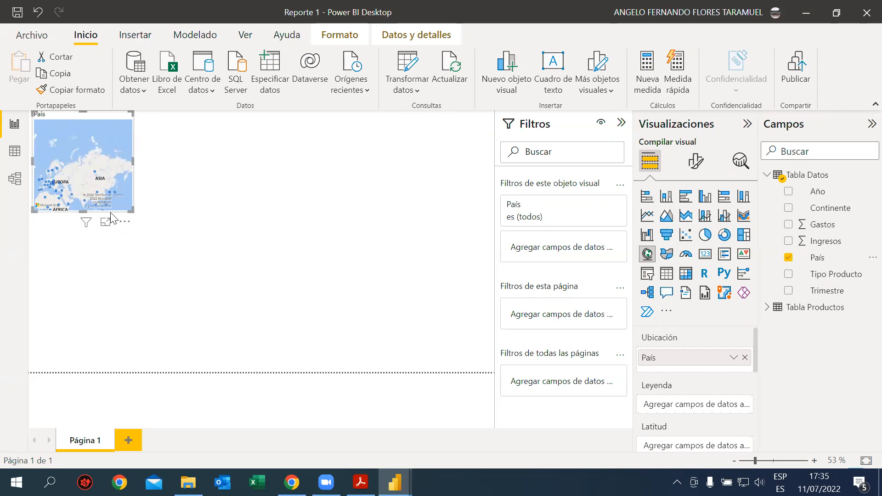
drag(131, 210, 221, 311)
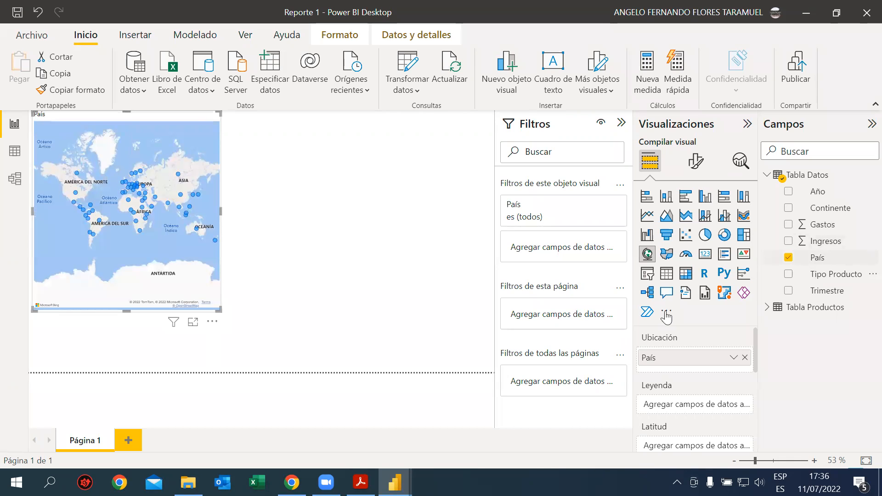
Step: Switch to the Pr report to check how its País field is marked, and return to Reporte 1
mouse_move(394, 482)
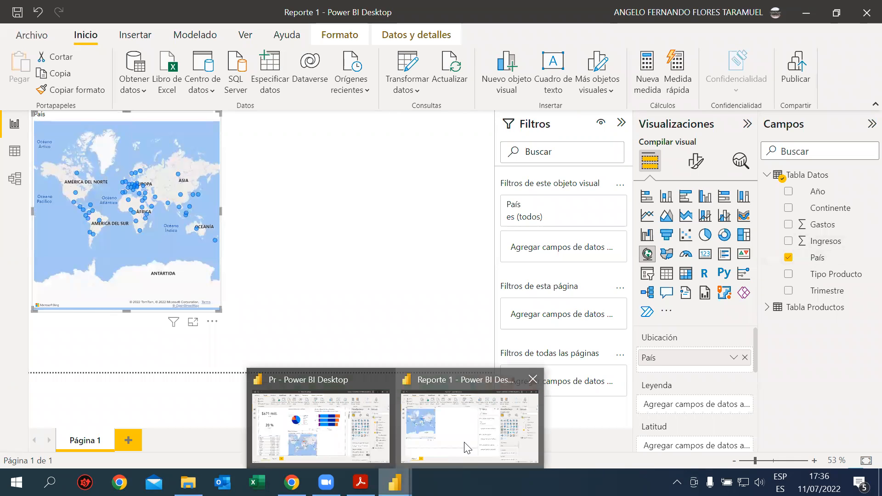
click(371, 437)
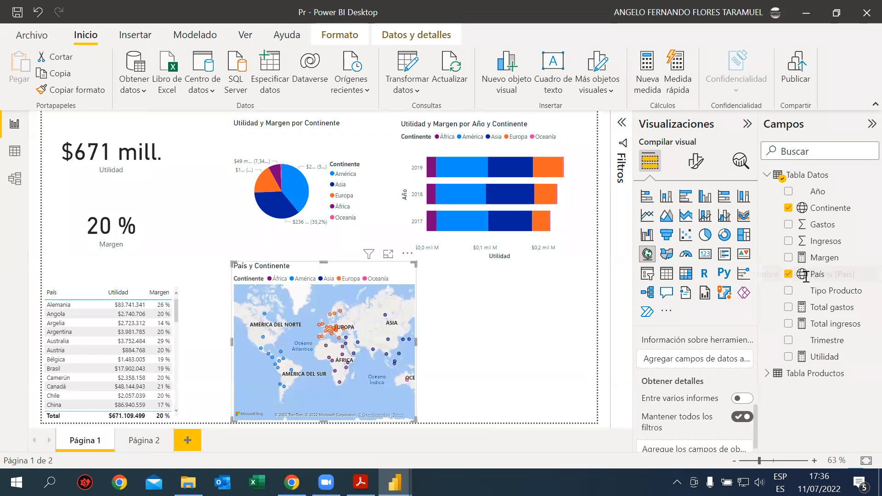
click(802, 278)
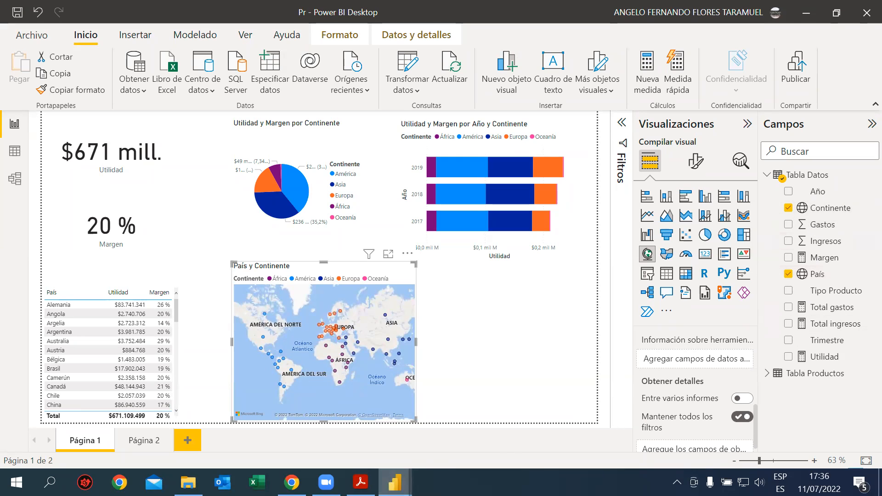
mouse_move(393, 481)
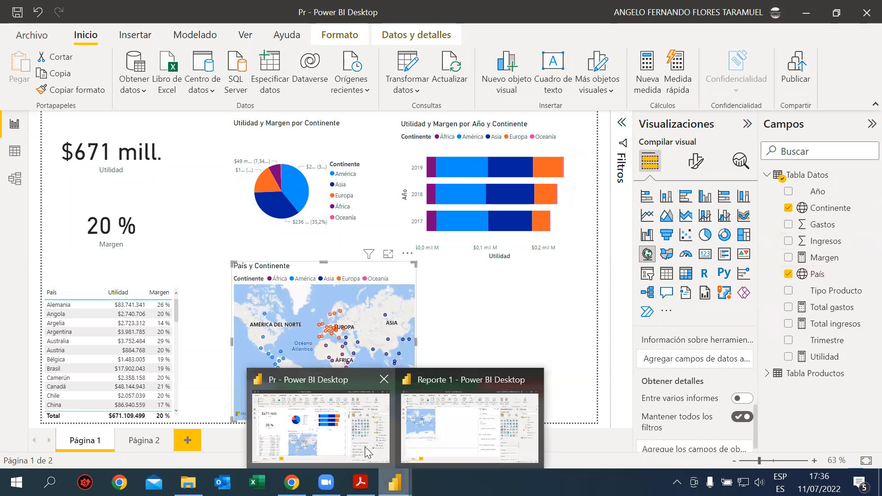
click(453, 436)
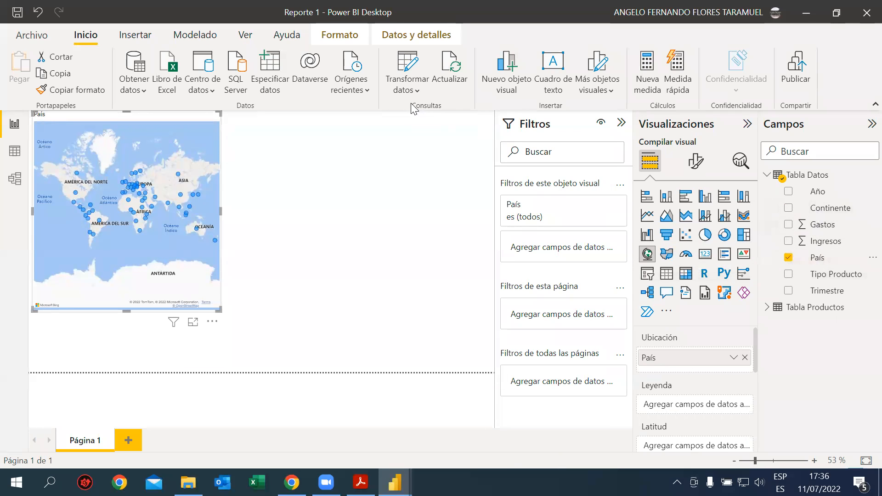
Step: Set the data category of the País field in Tabla Datos to País o región
click(359, 41)
click(410, 41)
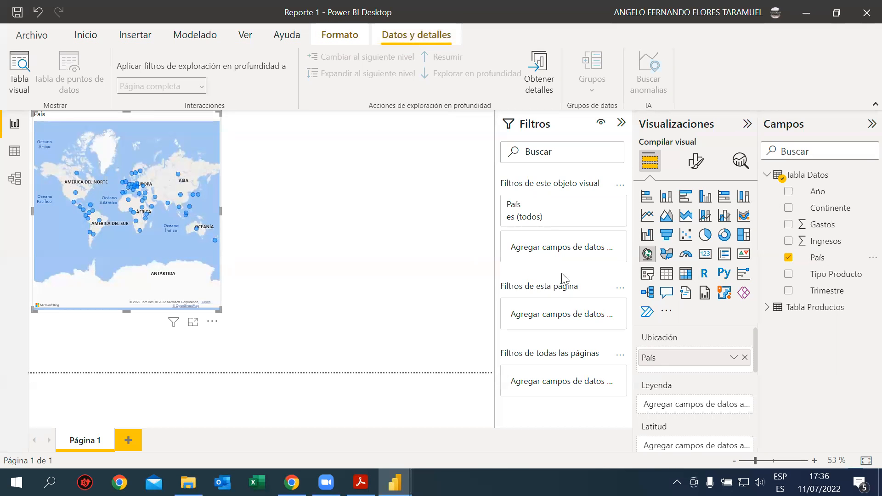
click(838, 260)
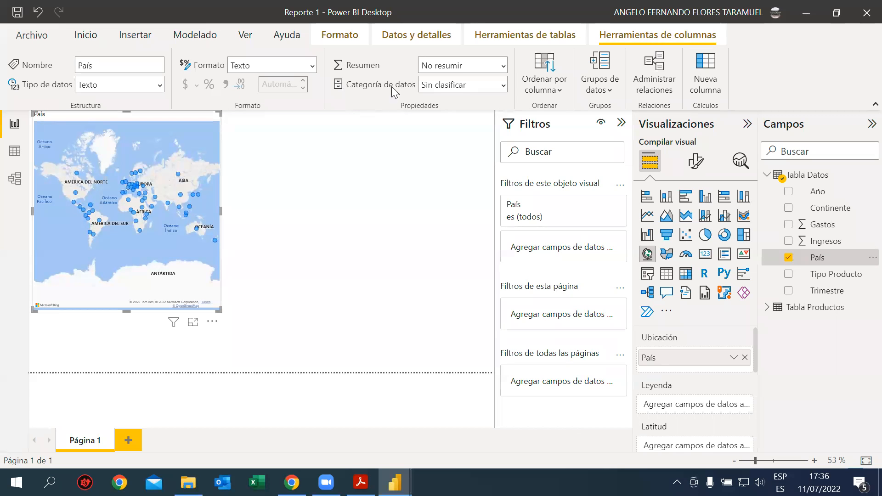
click(503, 86)
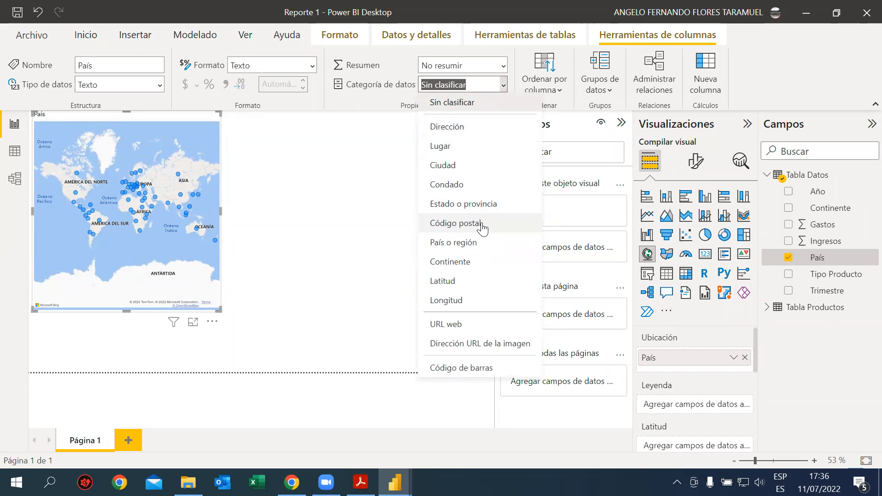
click(467, 247)
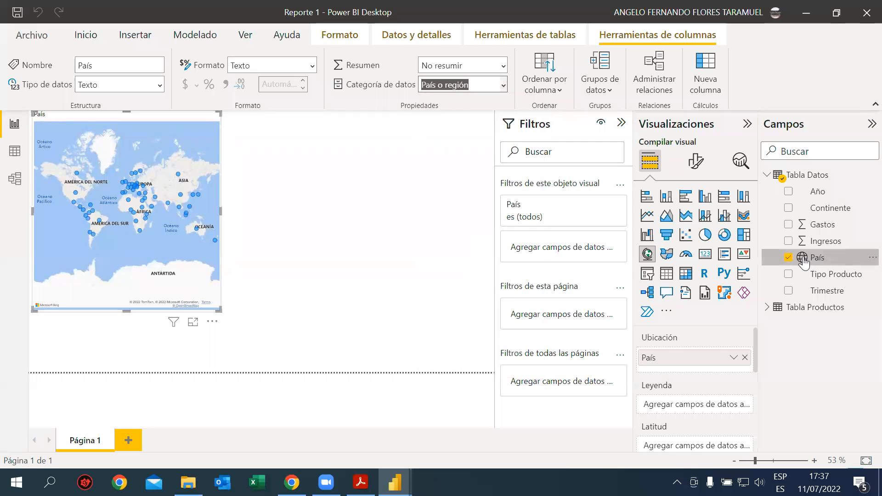
Step: Set the data category of the Continente field in Tabla Datos to Continente
click(824, 213)
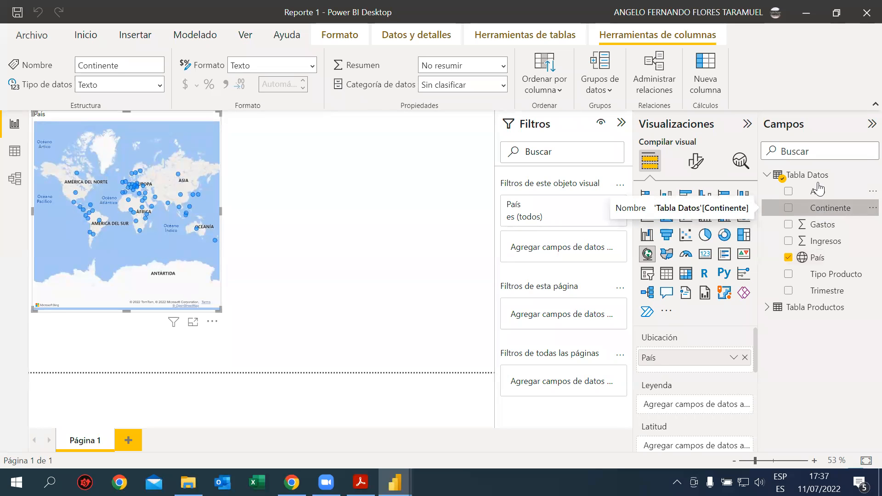
click(504, 86)
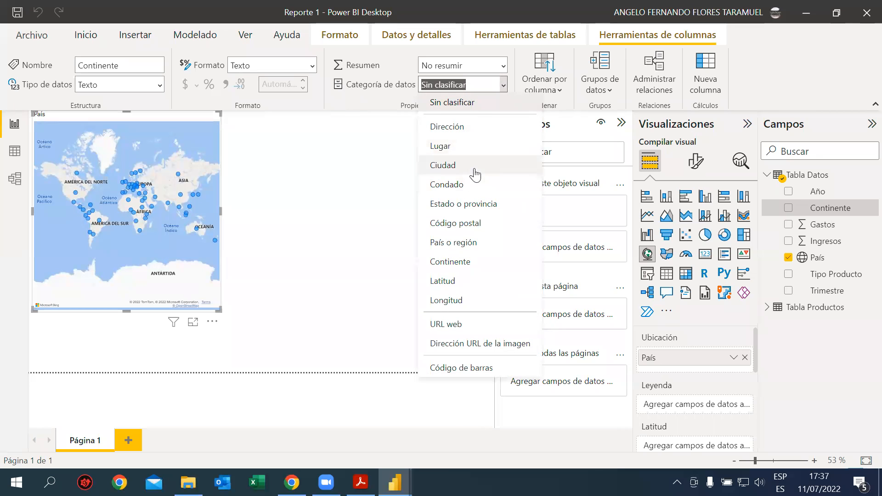
click(482, 266)
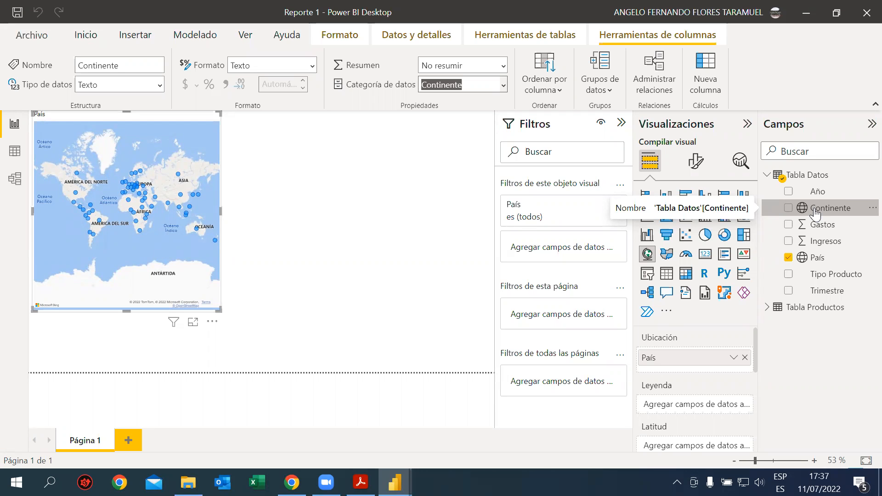
click(309, 280)
click(29, 40)
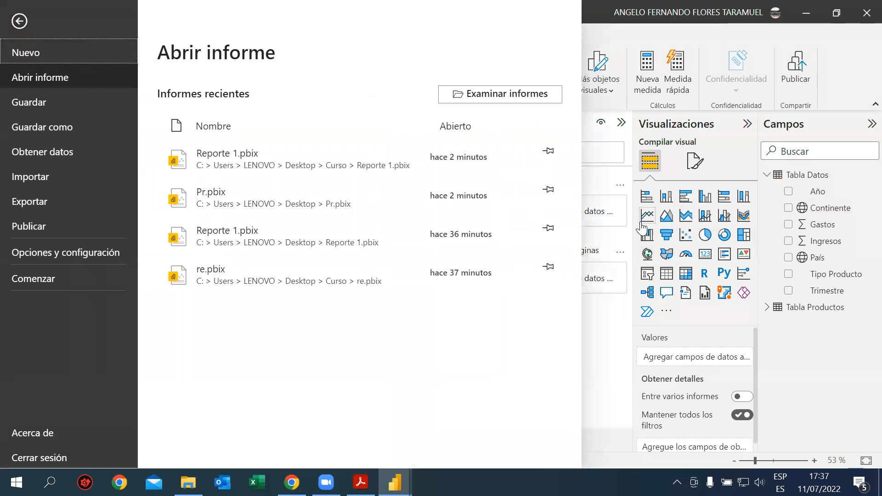
click(58, 255)
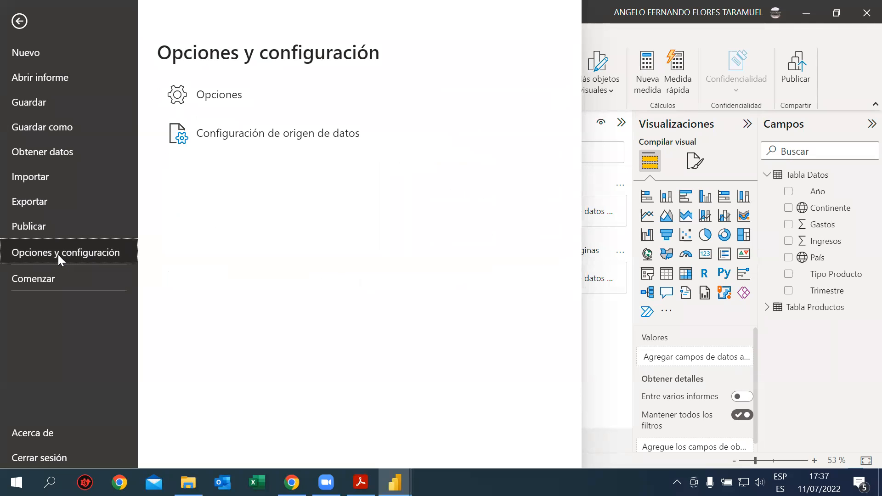
click(240, 97)
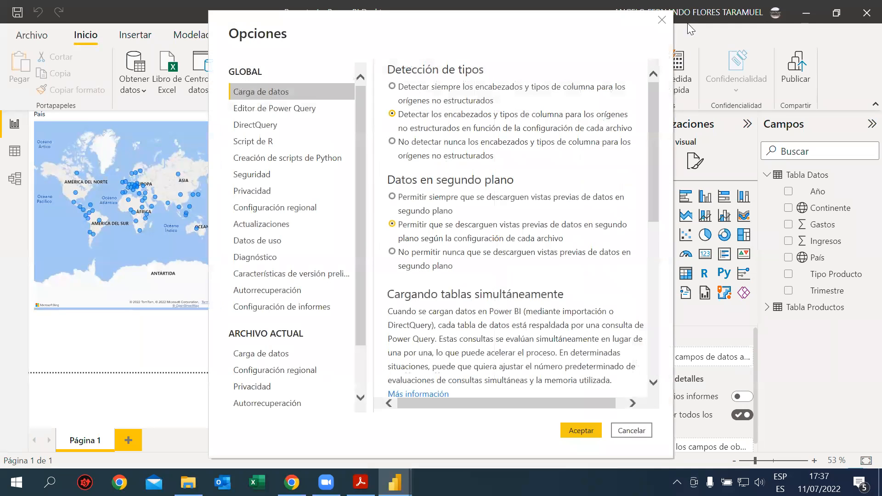
click(661, 20)
Step: Enable the use of map and filled map visuals in the global security options and accept the change
click(32, 35)
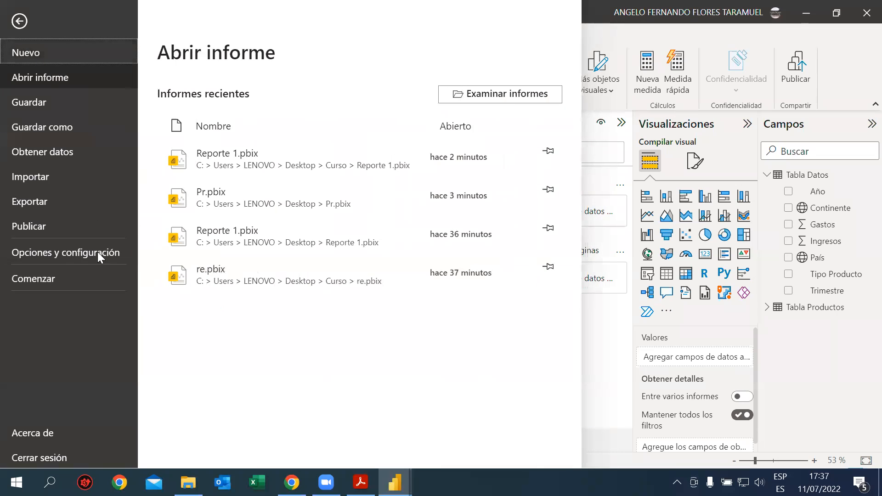
click(63, 252)
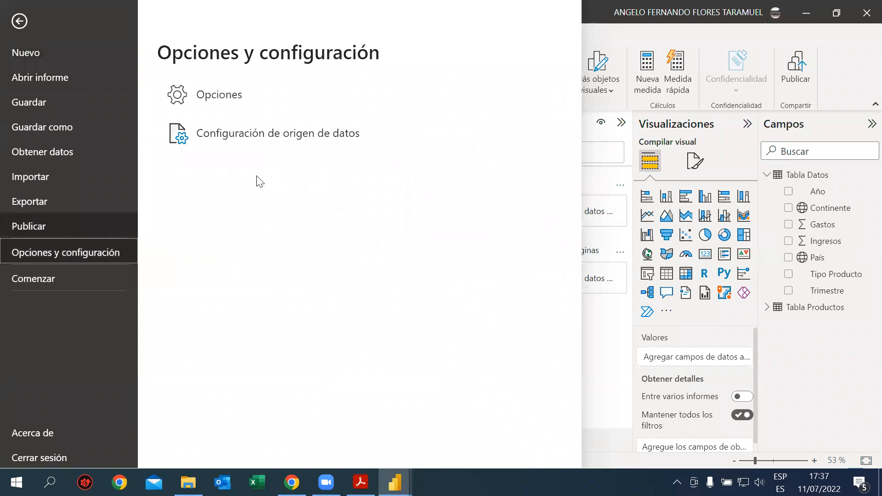
click(290, 93)
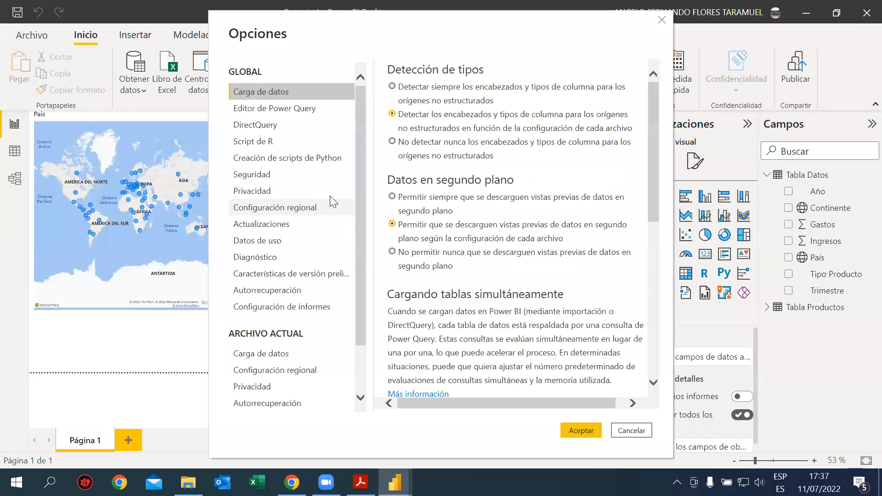
click(286, 175)
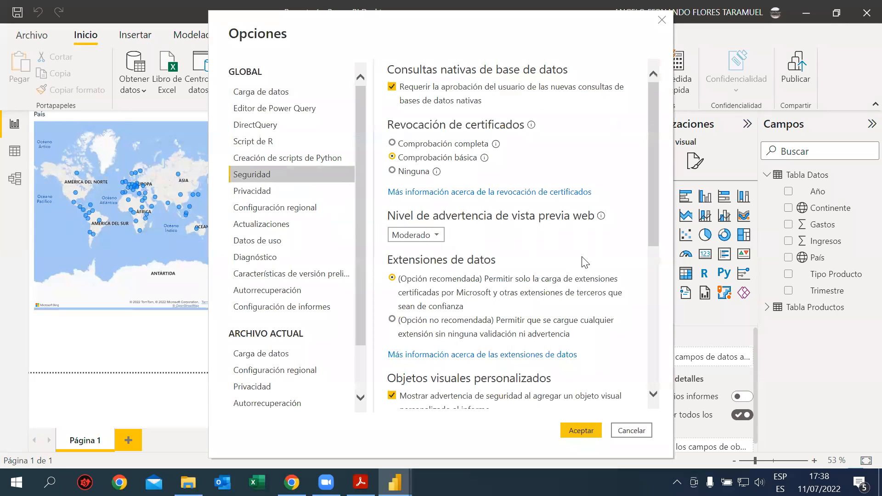
scroll(586, 262, down, 3)
scroll(519, 248, down, 3)
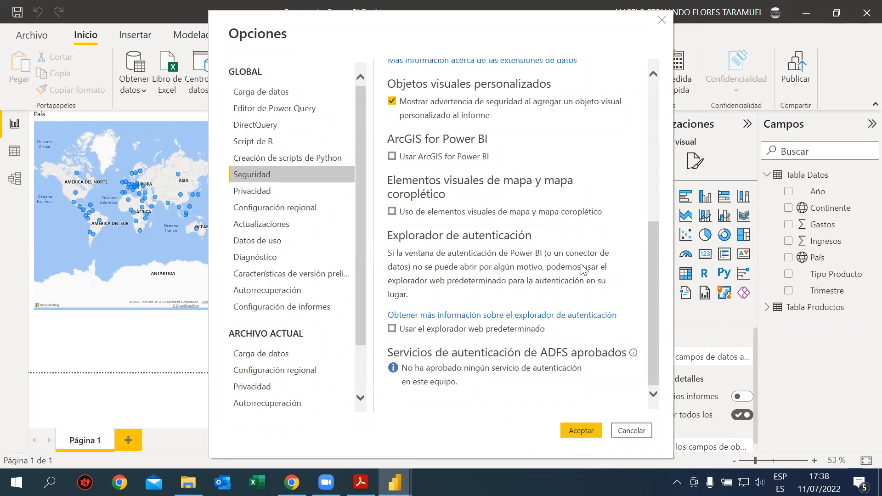
drag(472, 37, 326, 26)
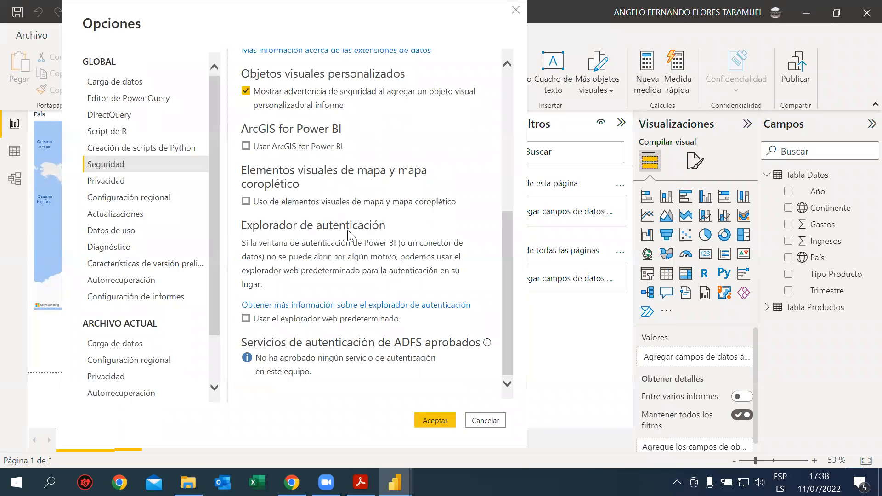
click(245, 200)
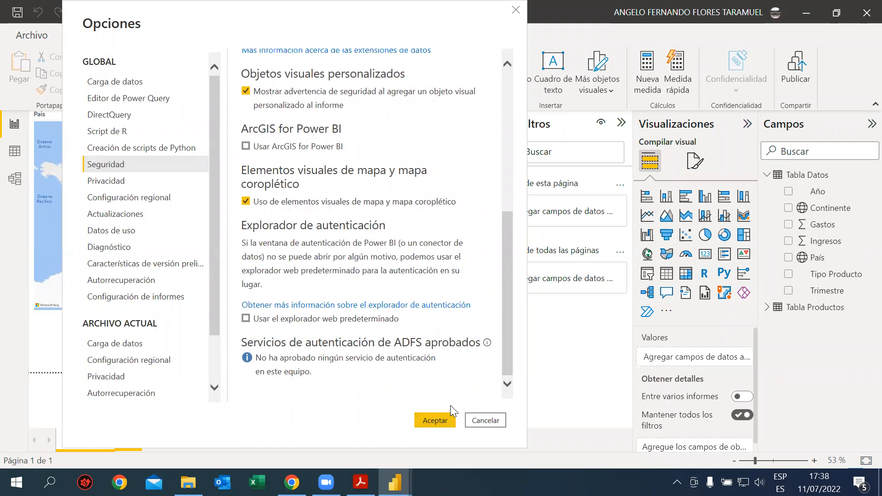
click(438, 420)
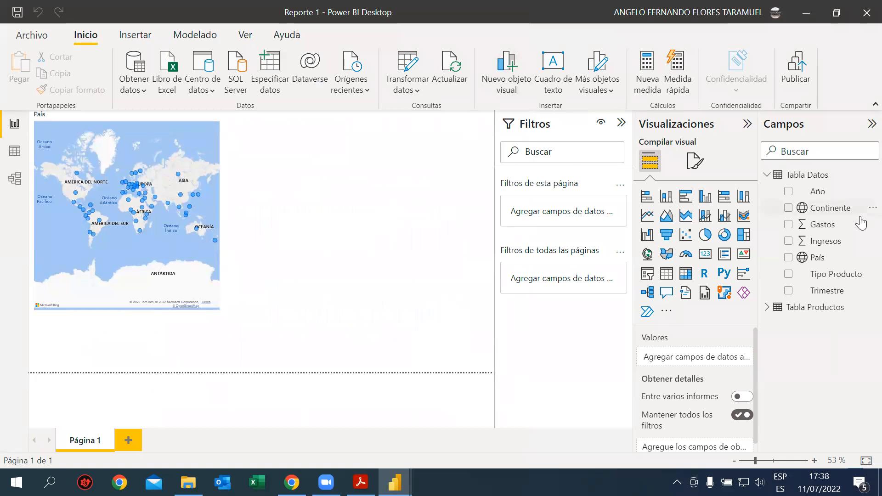
Step: Switch to the Pr report and compare the Utilidad y Margen charts on Página 1 and Página 2
click(825, 212)
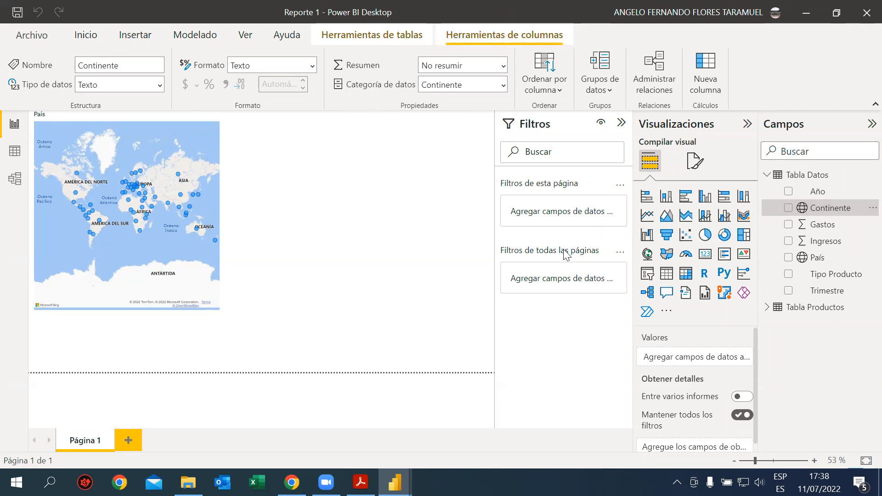
click(394, 482)
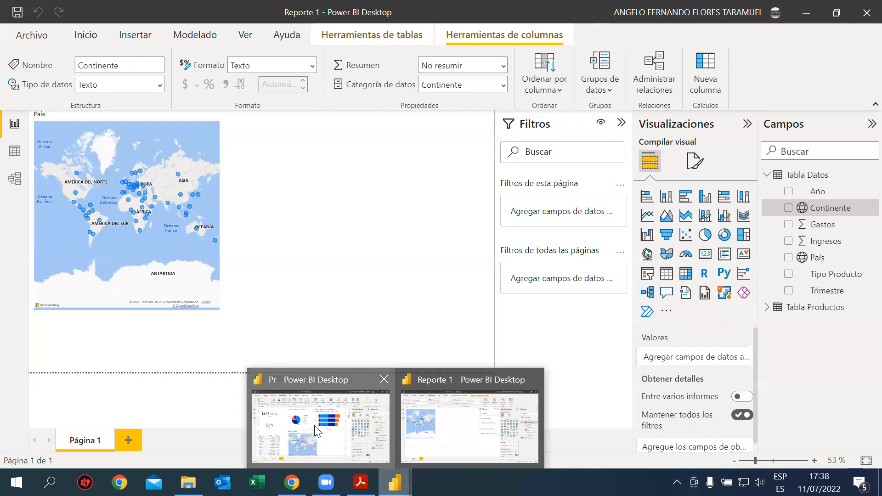
click(317, 429)
click(505, 354)
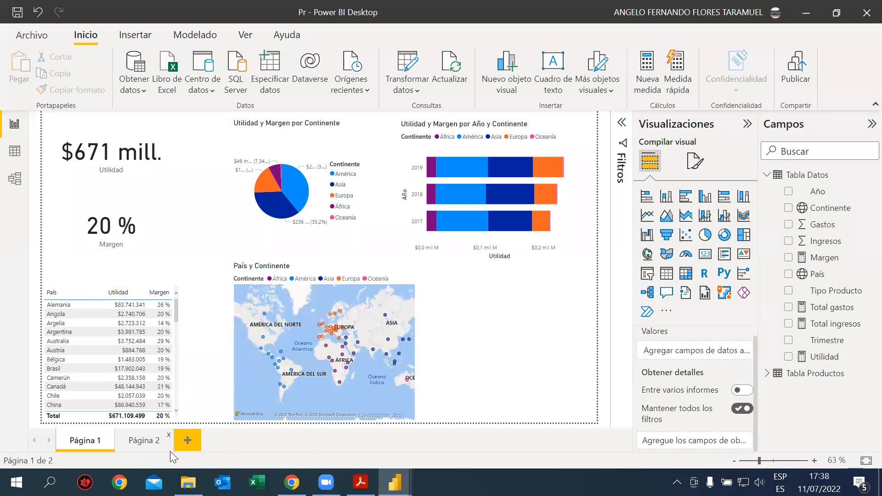
click(143, 441)
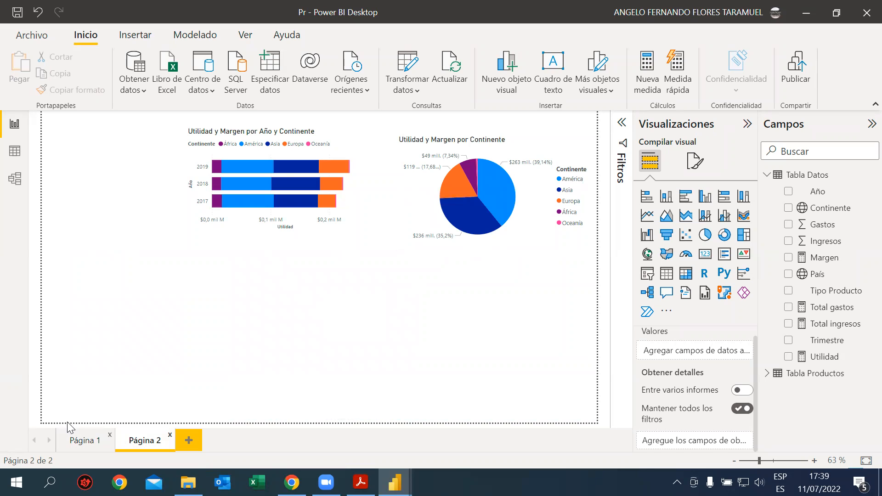
click(83, 441)
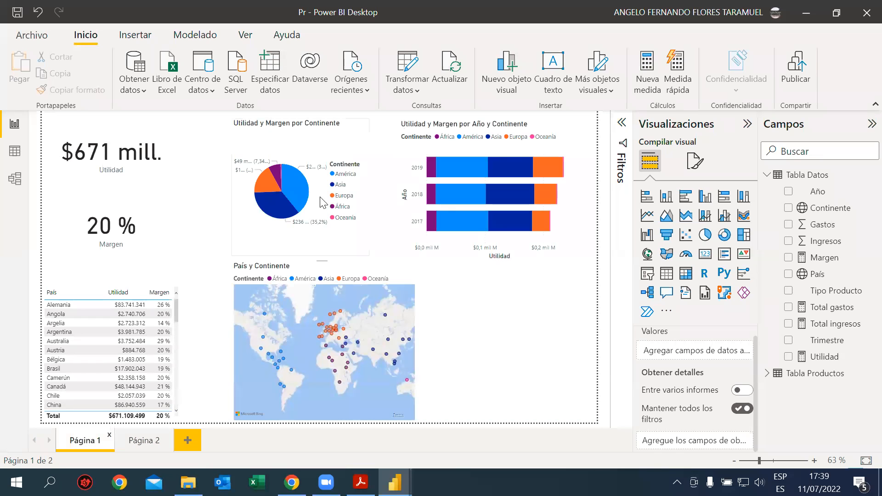
click(328, 244)
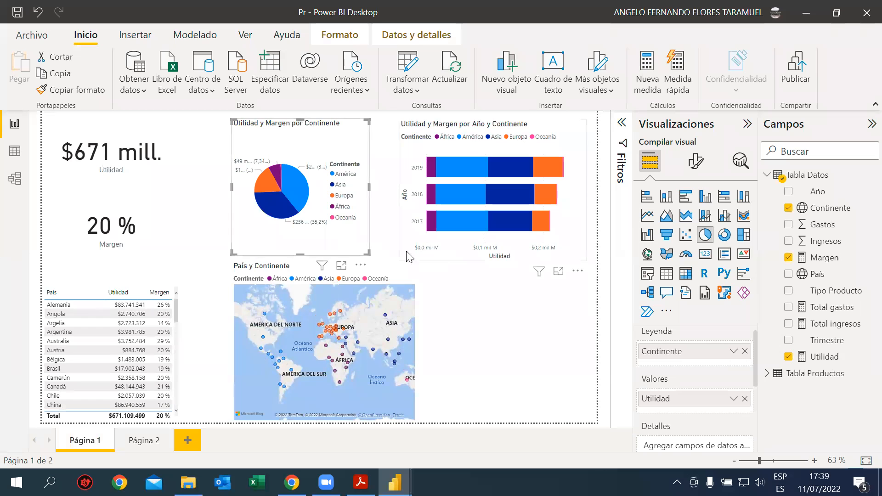
Step: On Página 2, select the América slice of the pie chart to see how the bar chart responds
click(145, 443)
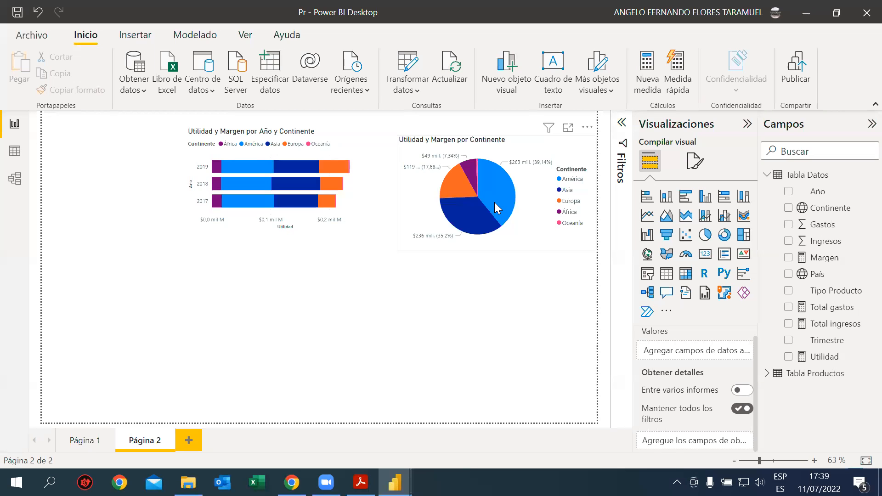
mouse_move(478, 207)
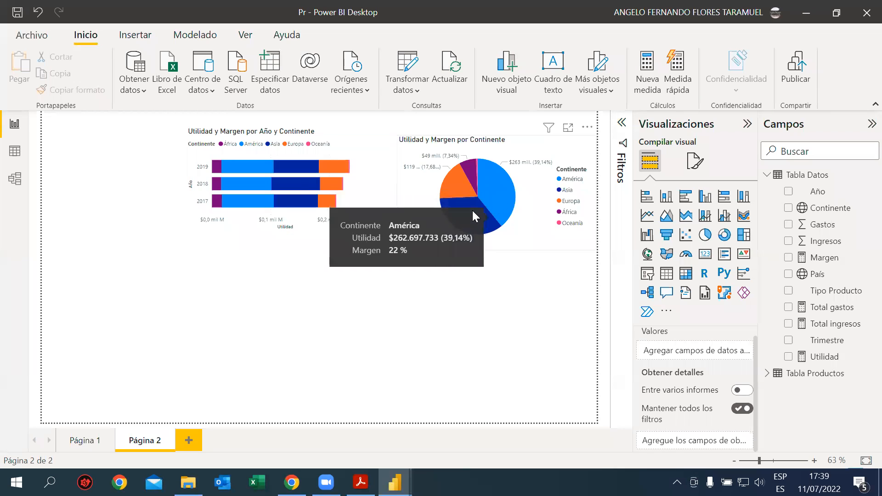
click(500, 190)
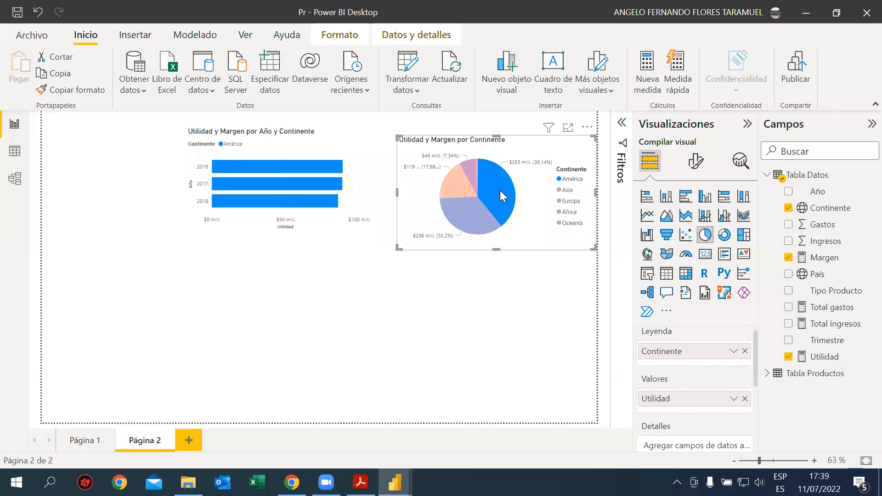
Step: On Página 1, select the Europa, América, Asia and África pie slices in turn to examine the other visuals' response, then clear the selection
click(93, 446)
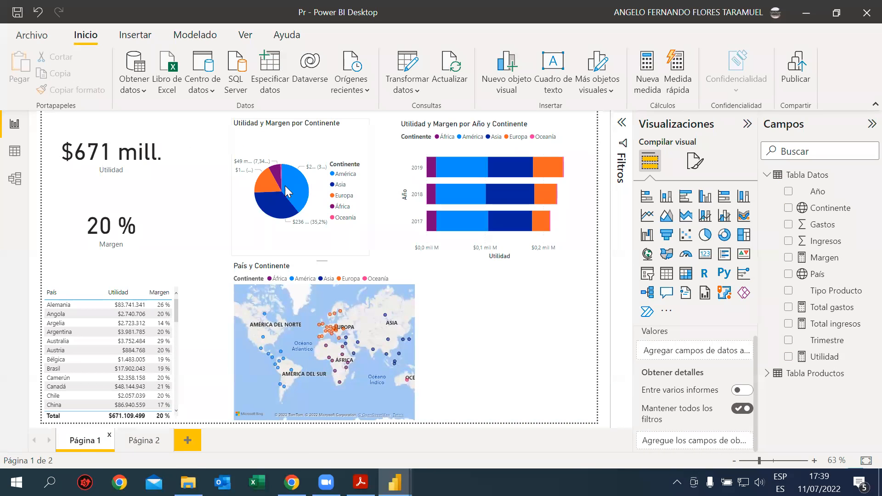
click(267, 188)
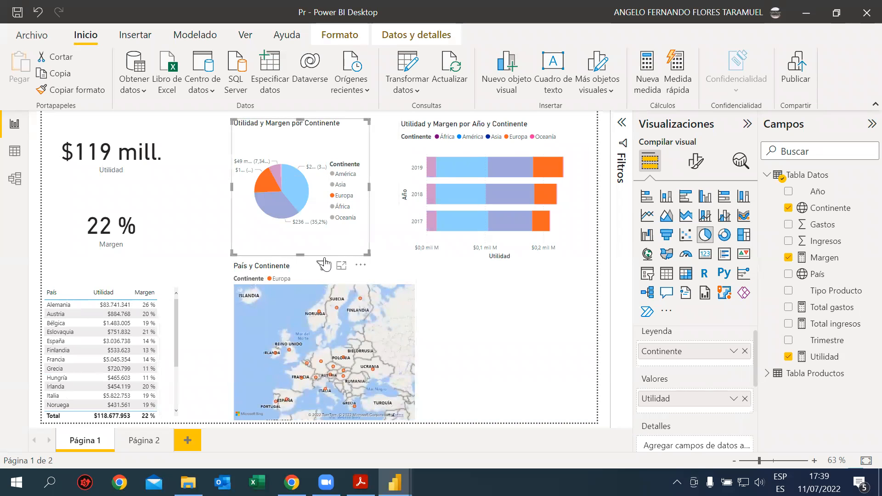
click(303, 192)
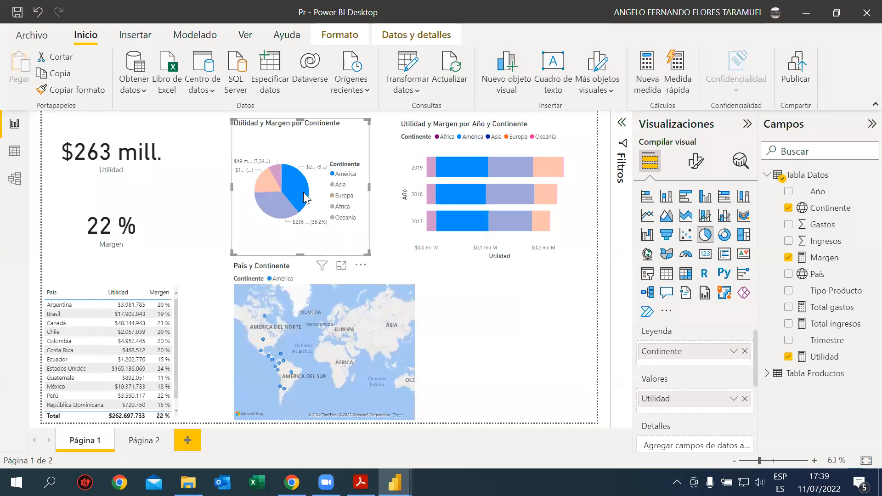
click(274, 211)
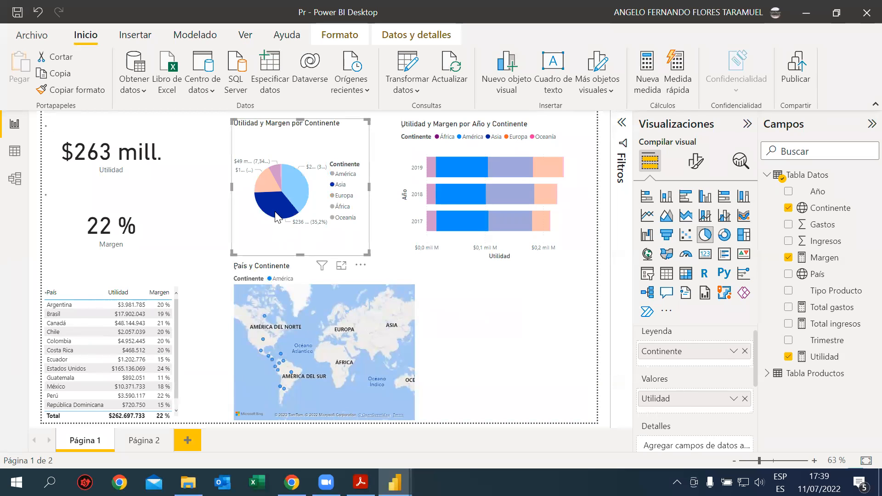
click(278, 177)
mouse_move(289, 195)
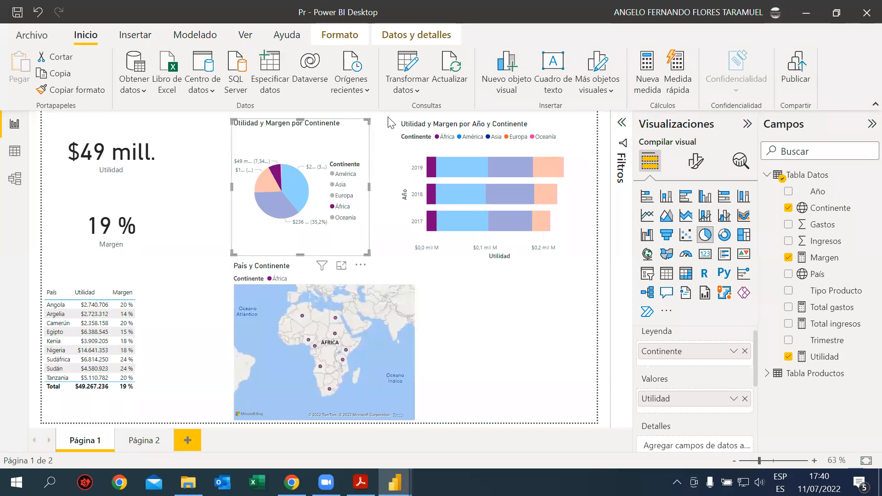
click(386, 146)
click(314, 151)
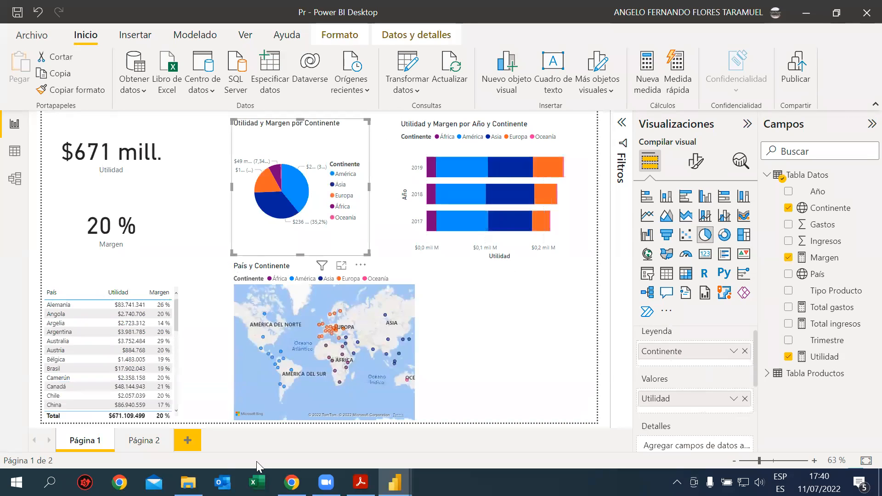
Step: Return to Página 2 and filter its bar chart by the América slice of the pie chart
click(134, 441)
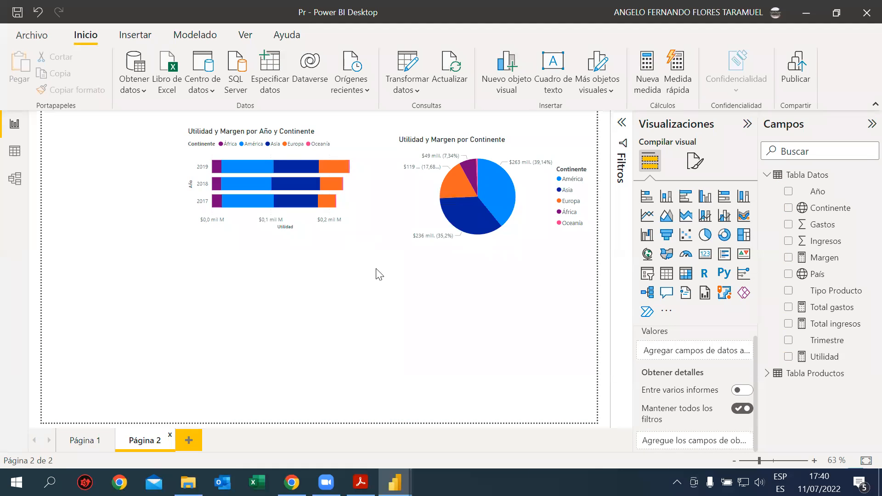
click(500, 196)
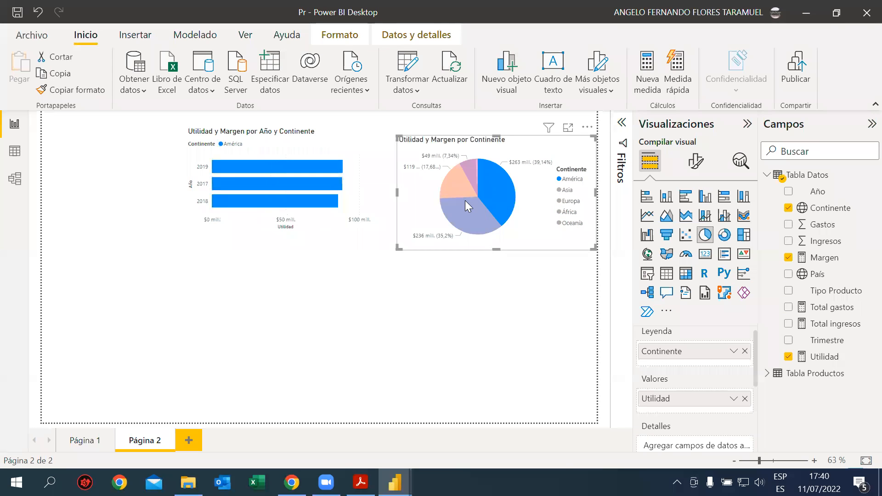
Step: Switch to the ANÁLISIS DE DATOS PDF and examine page 25 on Interacciones y filtros con gráficos
mouse_move(481, 192)
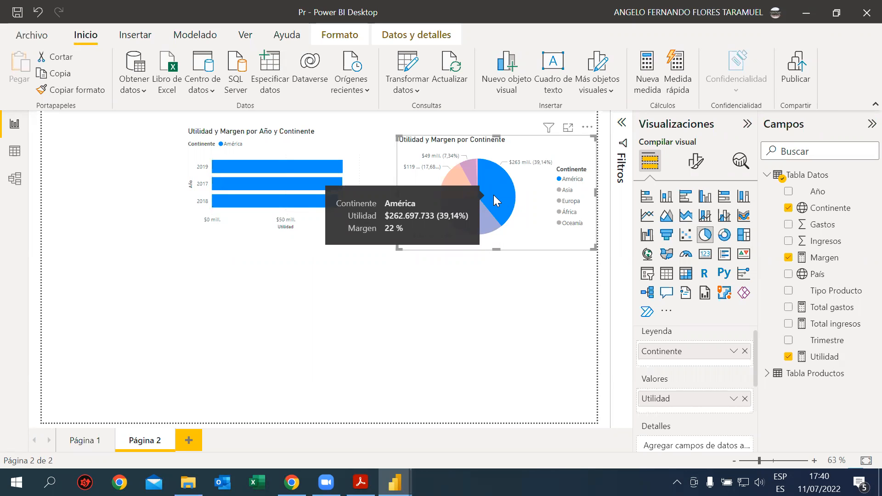
click(350, 41)
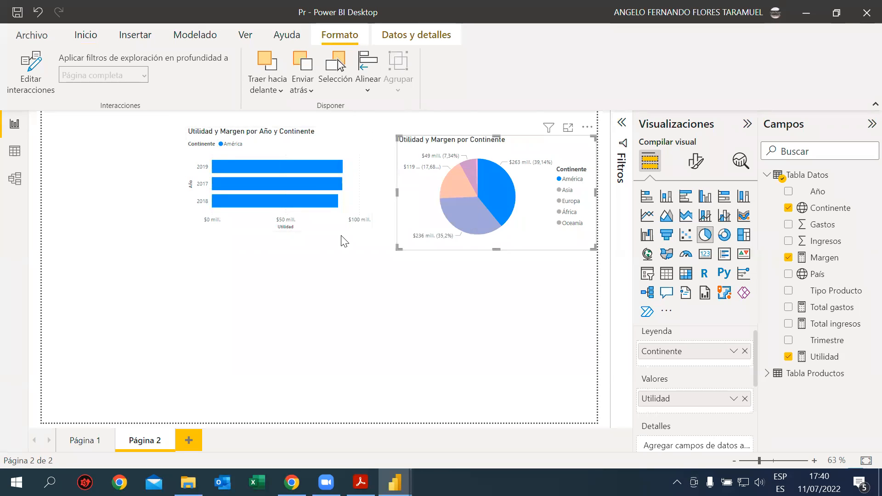
click(361, 482)
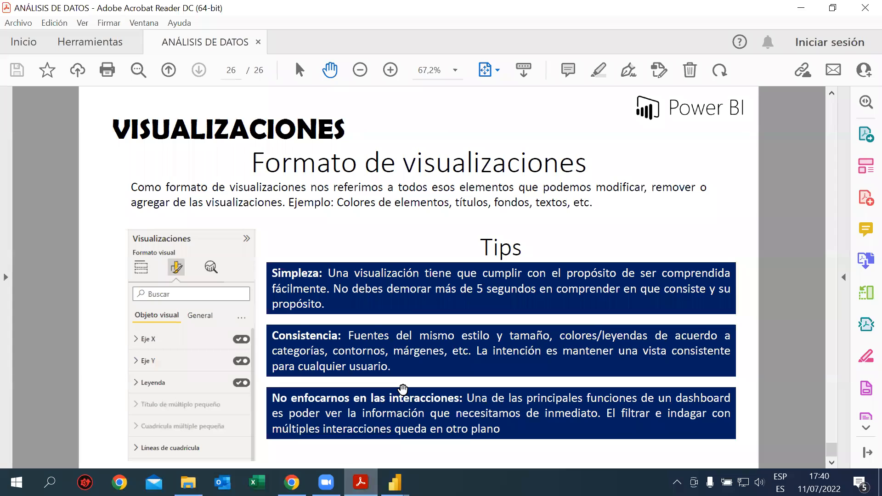
scroll(403, 389, up, 2)
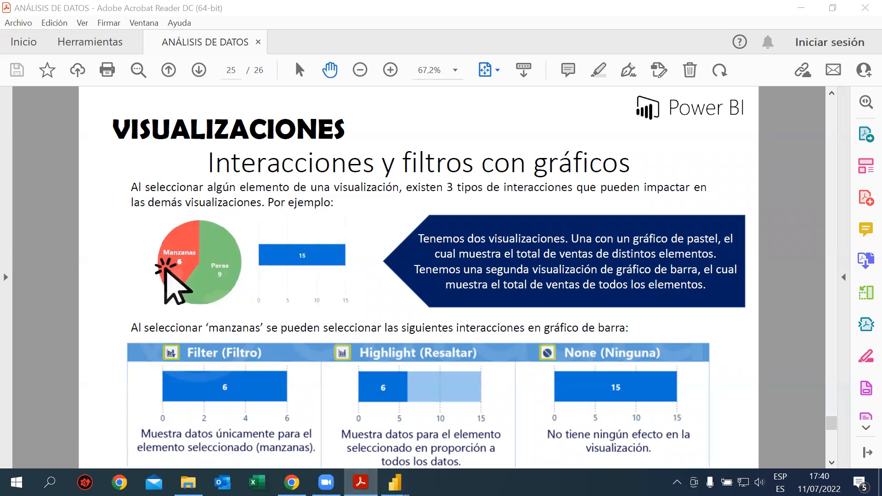
Step: Close the Reporte 1 window and return to Página 2 of the Pr report
mouse_move(395, 482)
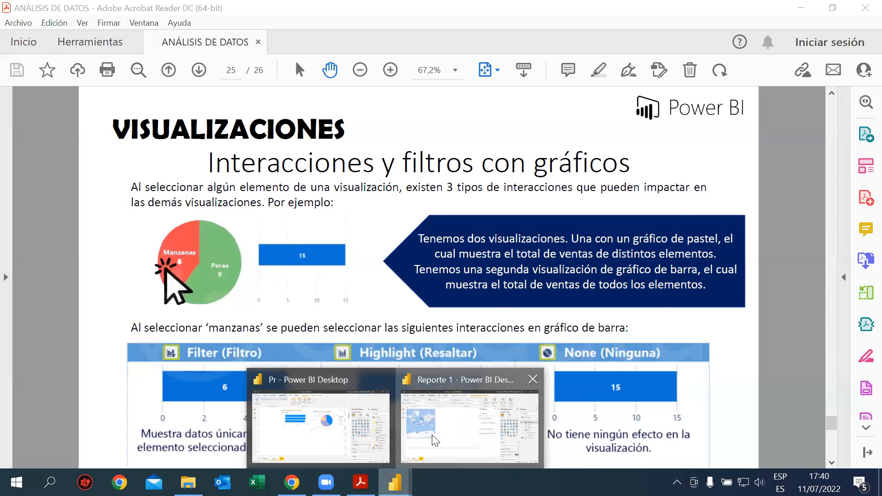
click(418, 447)
click(529, 379)
click(515, 263)
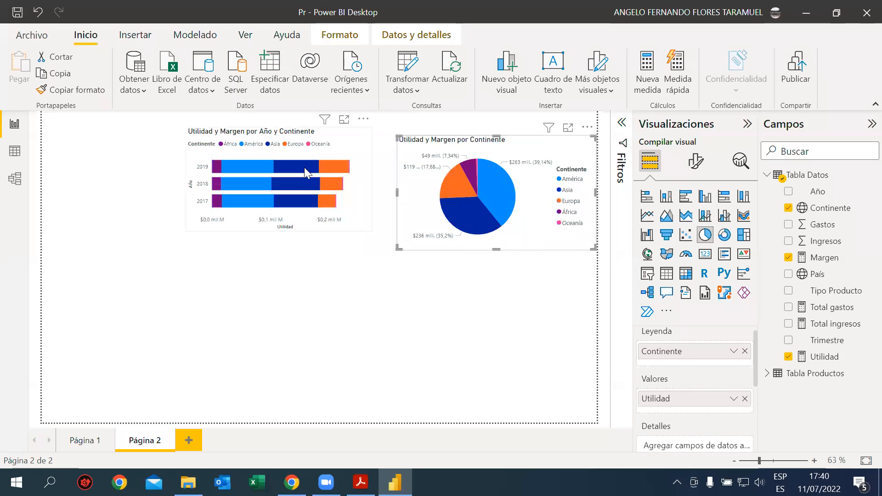
Step: Select the pie chart's América slice, turn on interaction editing, and compare its options with the PDF slide
click(504, 190)
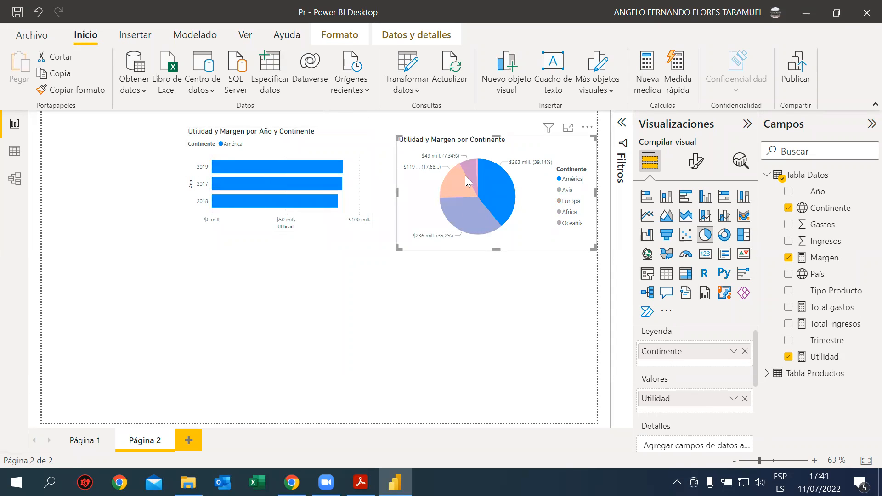
mouse_move(465, 175)
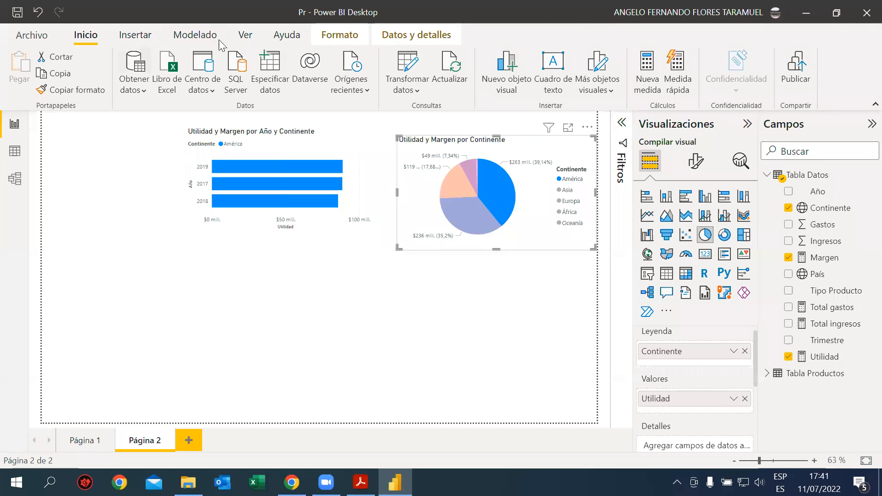
click(341, 37)
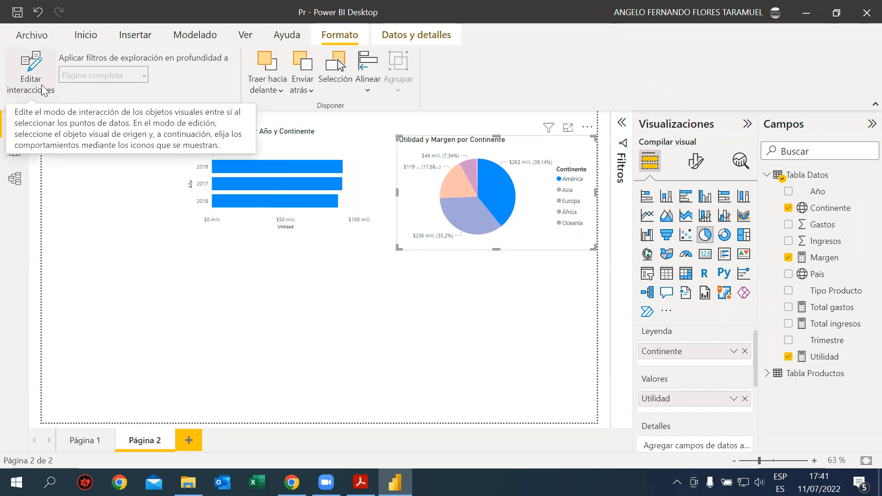
click(33, 66)
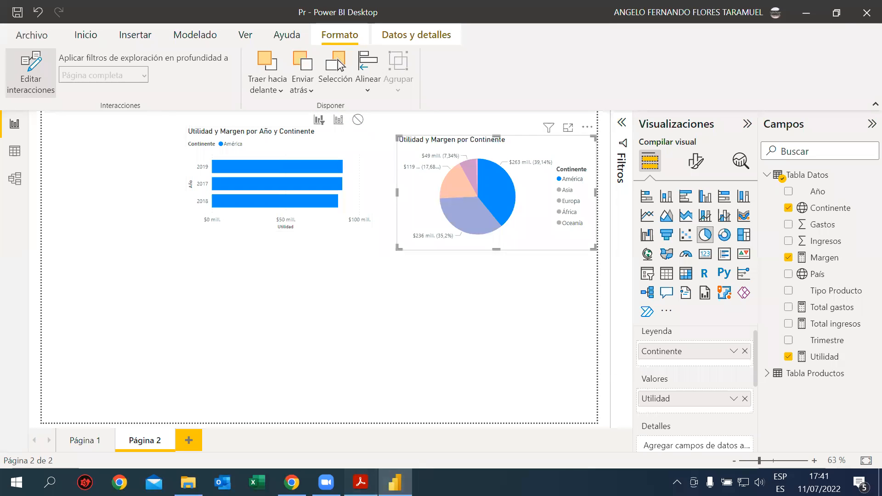
click(361, 483)
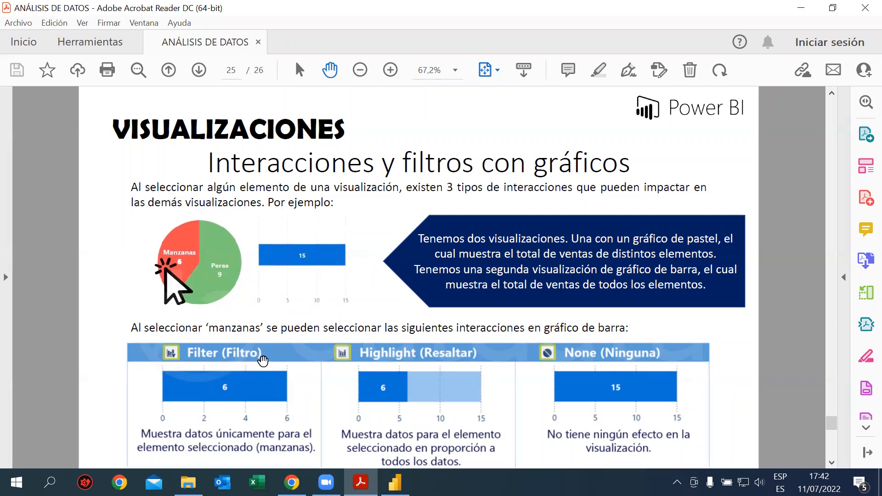
click(395, 482)
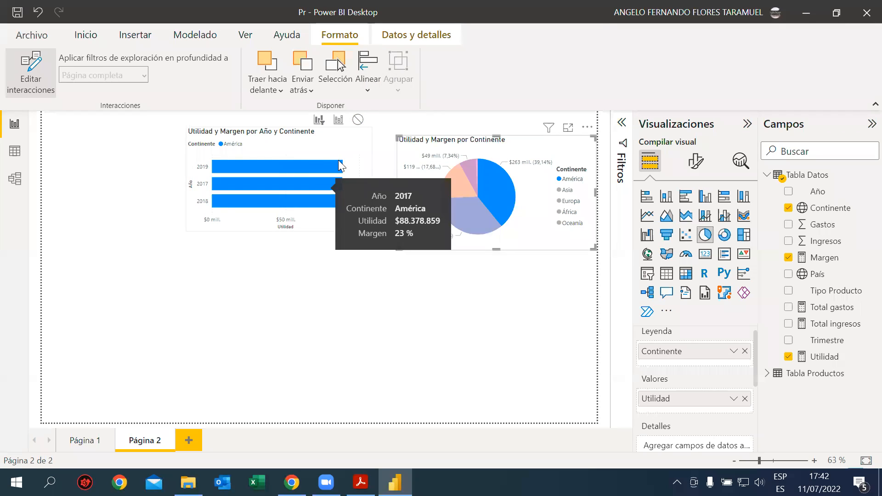
Step: Set the bar chart's interaction to None and test it with the pie chart's Asia and Europa slices
click(357, 120)
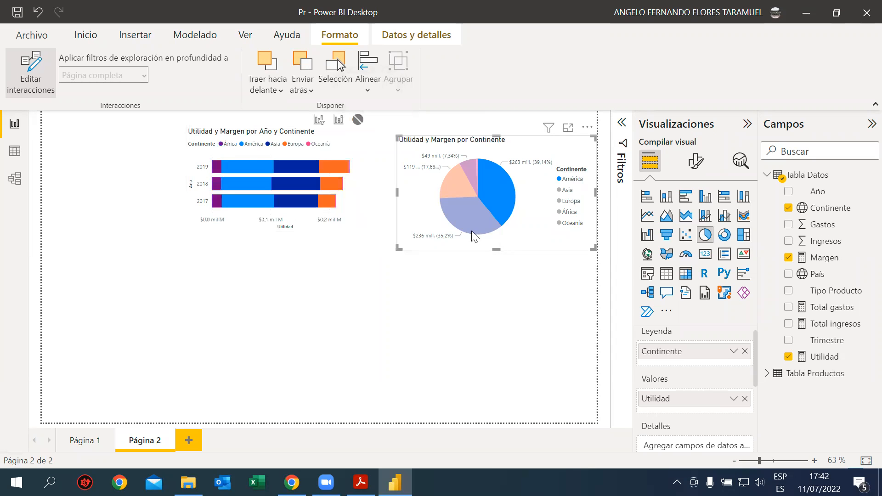
click(473, 209)
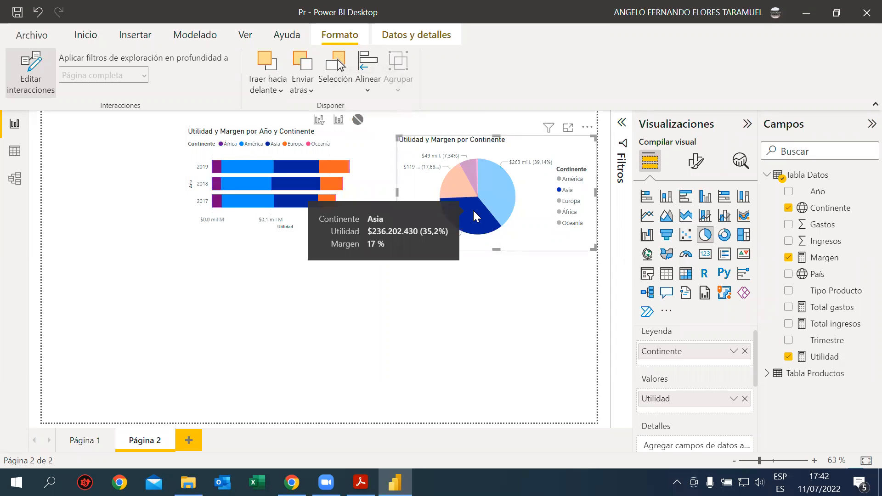
click(463, 186)
click(465, 184)
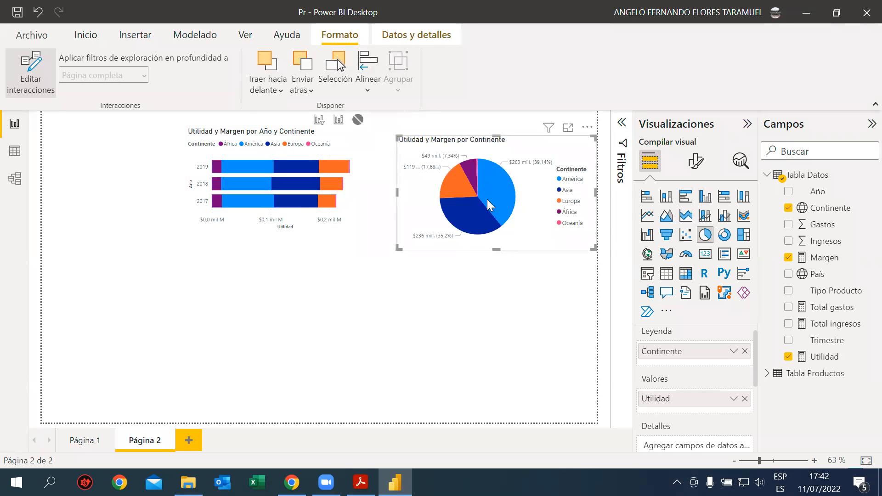
click(475, 211)
click(466, 193)
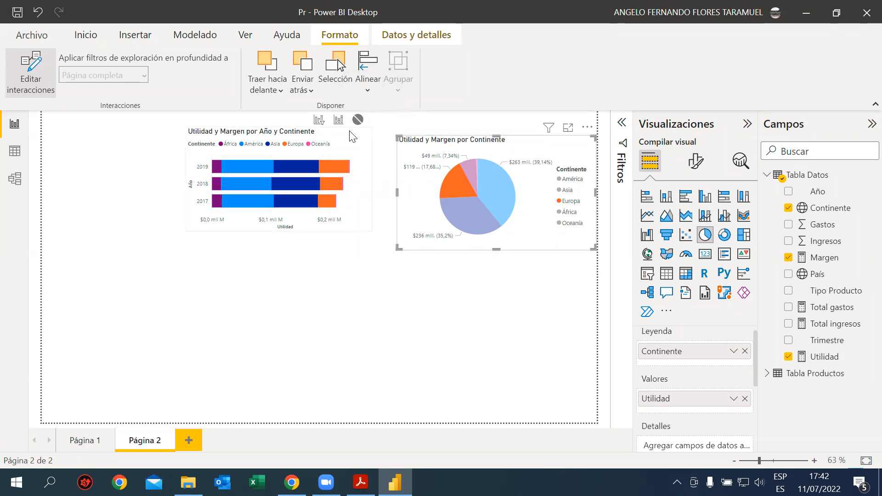
Step: Set the bar chart's interaction to Filter and test it with the América, Asia, Europa and África slices
click(320, 122)
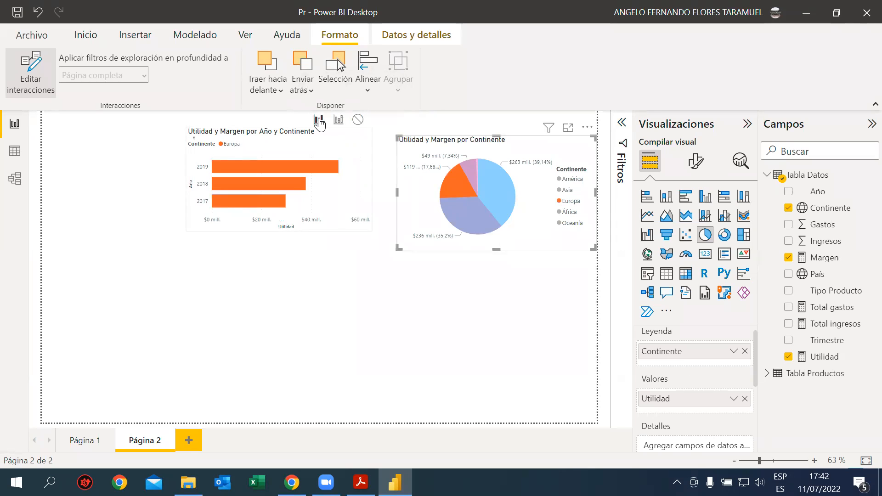
click(496, 197)
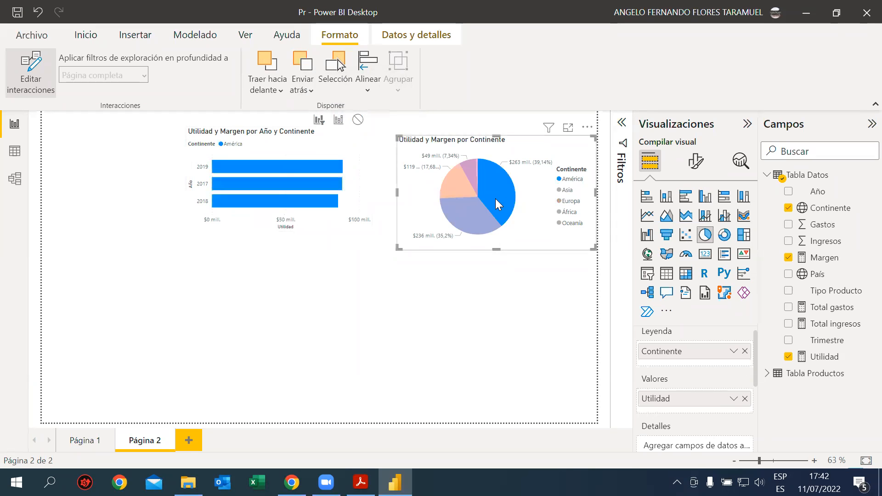
click(463, 215)
click(458, 179)
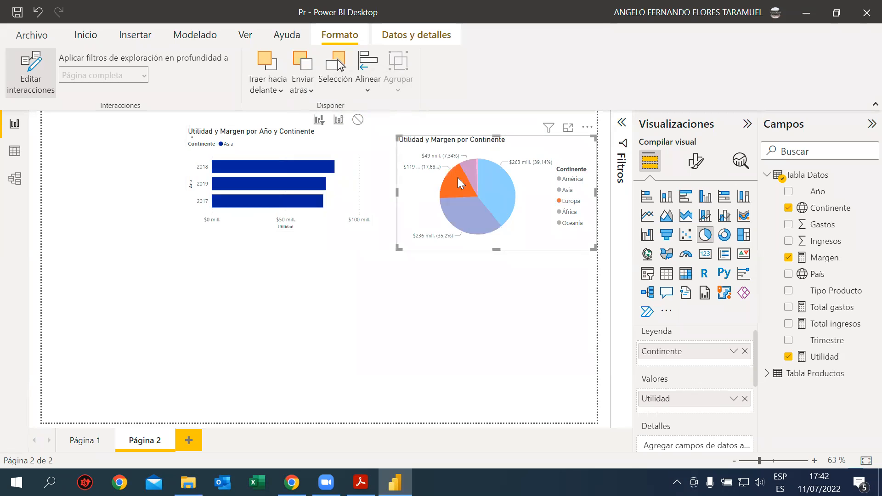
click(470, 173)
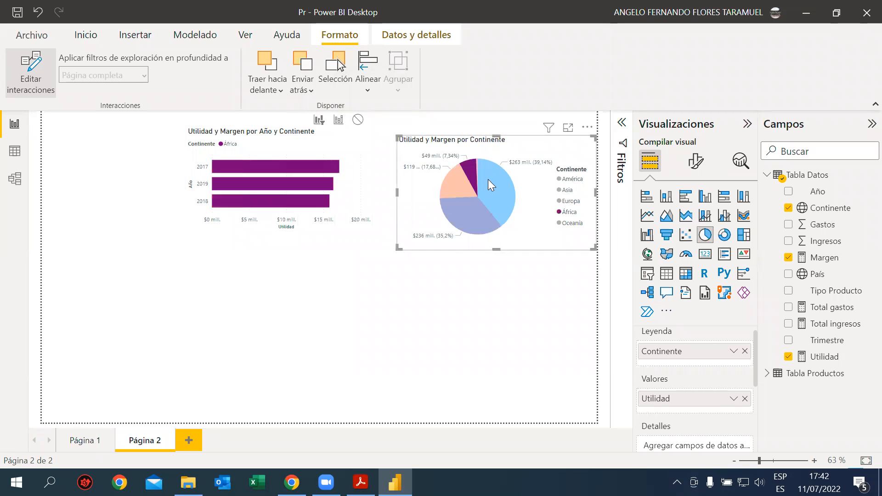
Step: Set the bar chart's interaction to Highlight and test it with the Asia, América and Europa slices
click(338, 120)
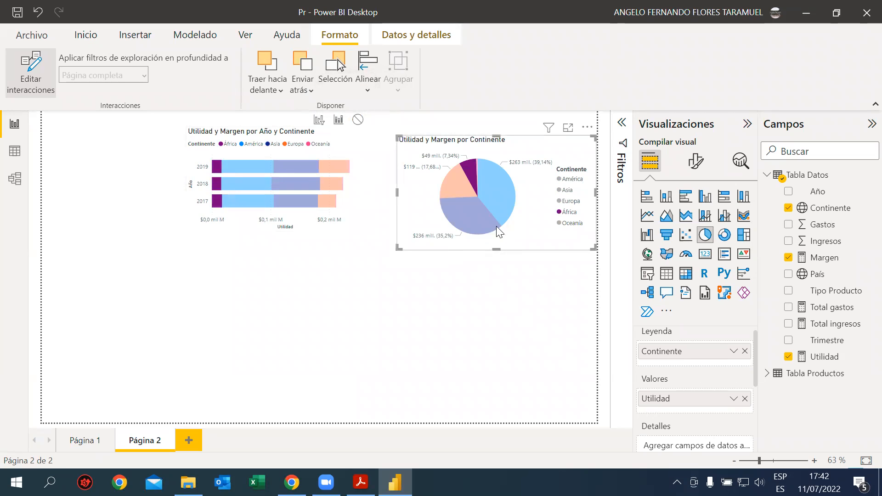
click(458, 212)
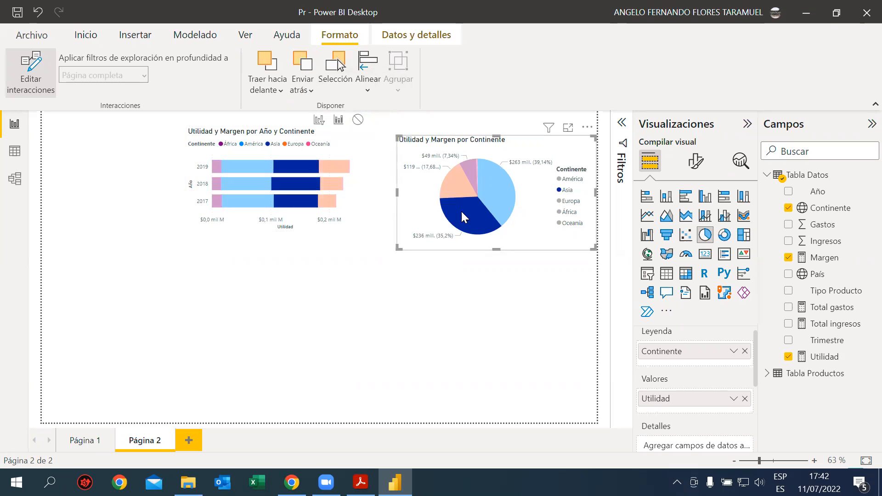
mouse_move(285, 205)
click(482, 187)
click(452, 192)
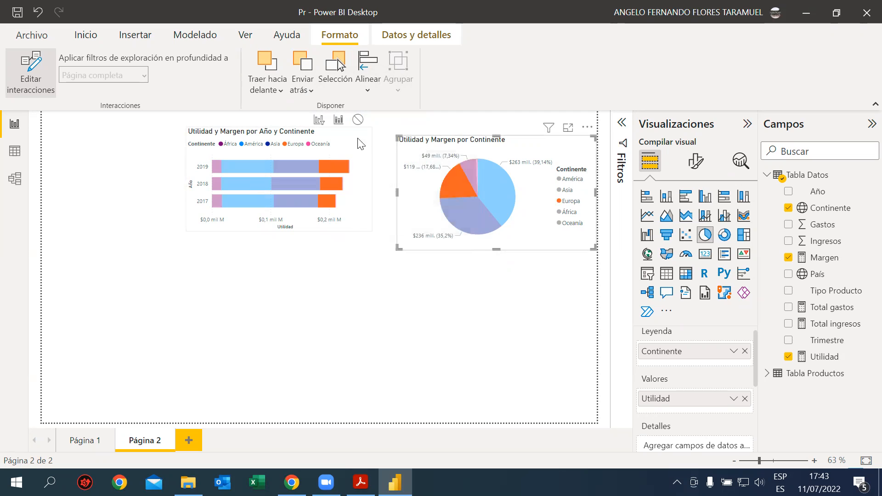
Step: Set the bar chart's interaction back to None, test it with the Asia slice, and deselect the pie chart
click(358, 120)
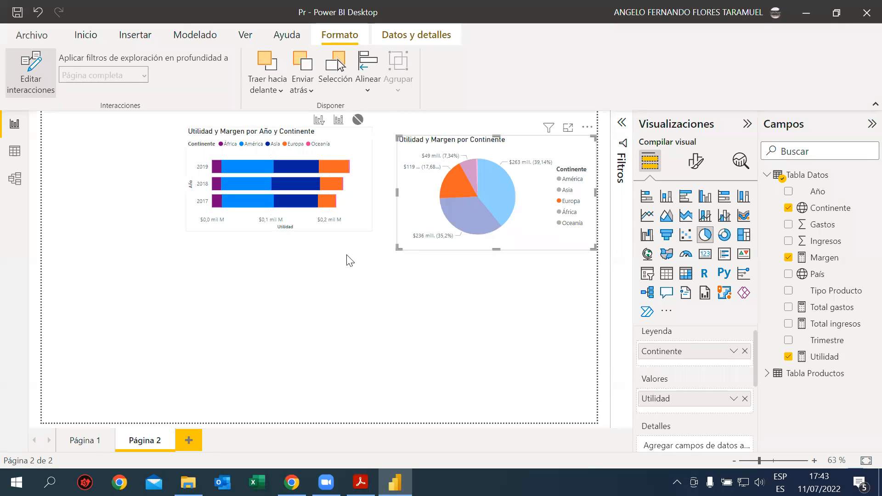
click(368, 281)
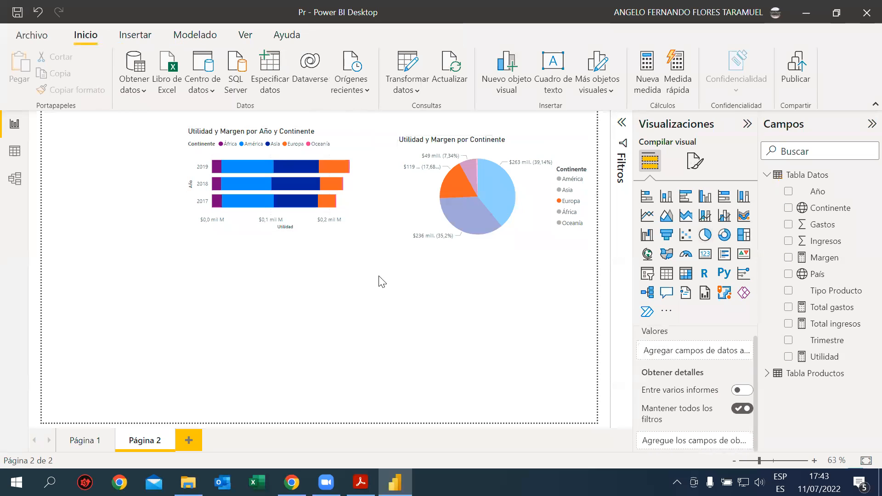
click(505, 236)
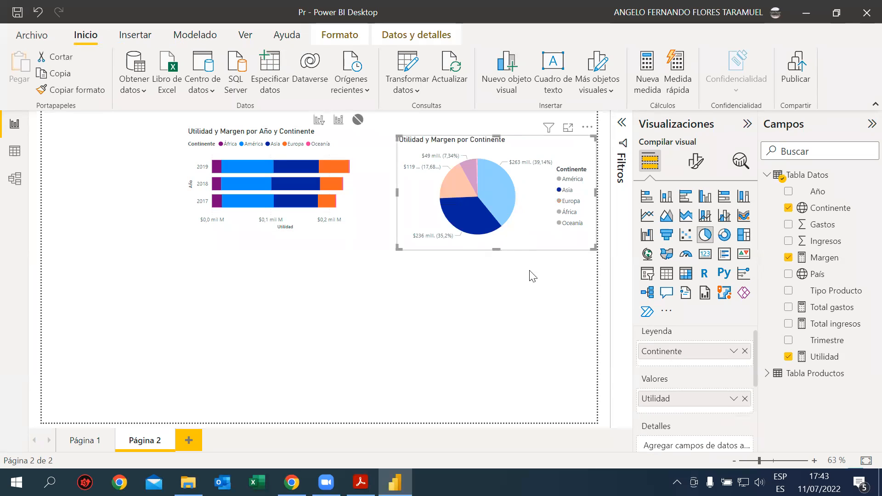
click(520, 248)
click(480, 282)
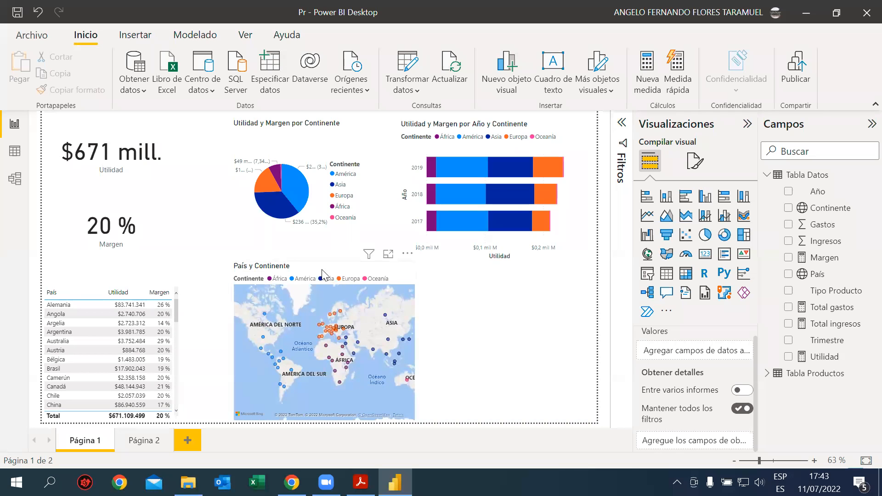
Step: On Página 1, shift the País y Continente map slightly left and add a line chart beside it
drag(321, 269, 299, 269)
click(457, 319)
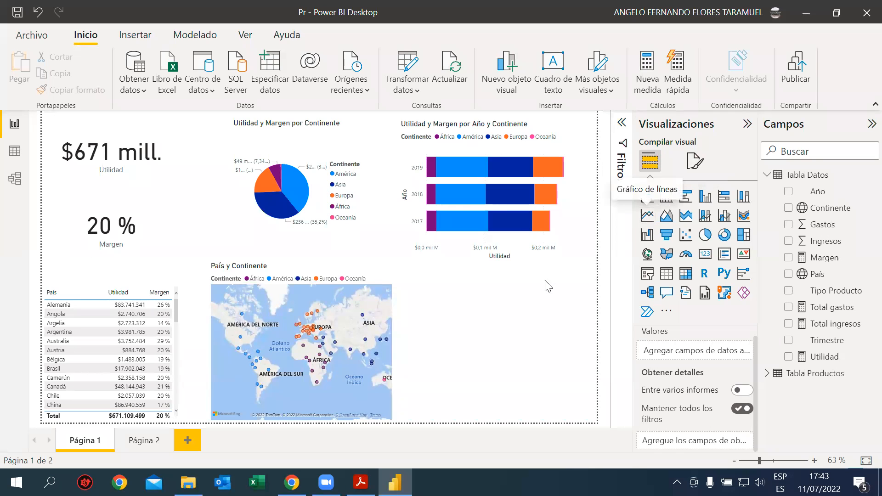
click(645, 216)
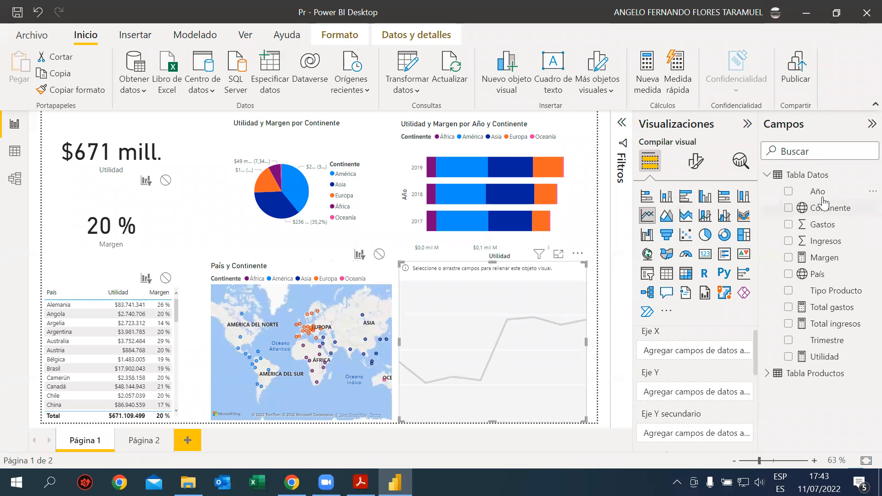
Step: Assign Año to the line chart's X axis and Utilidad to its Y axis
drag(821, 197, 703, 352)
scroll(712, 346, down, 3)
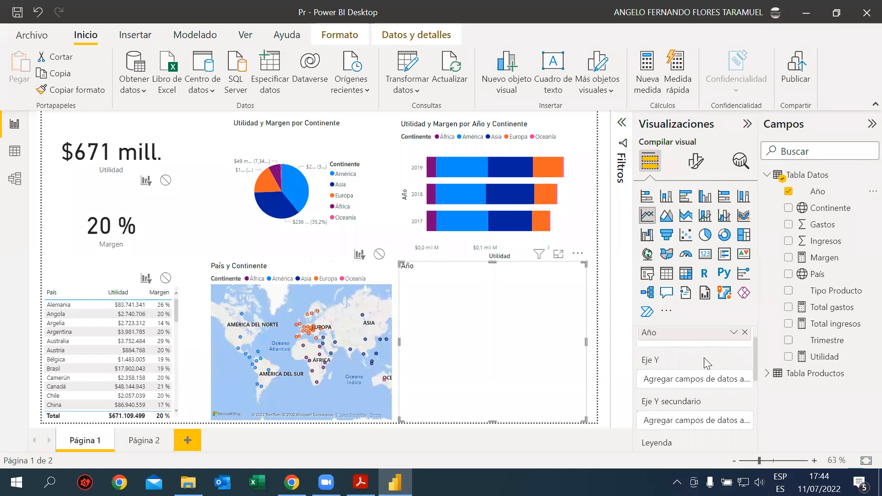
drag(825, 360, 702, 352)
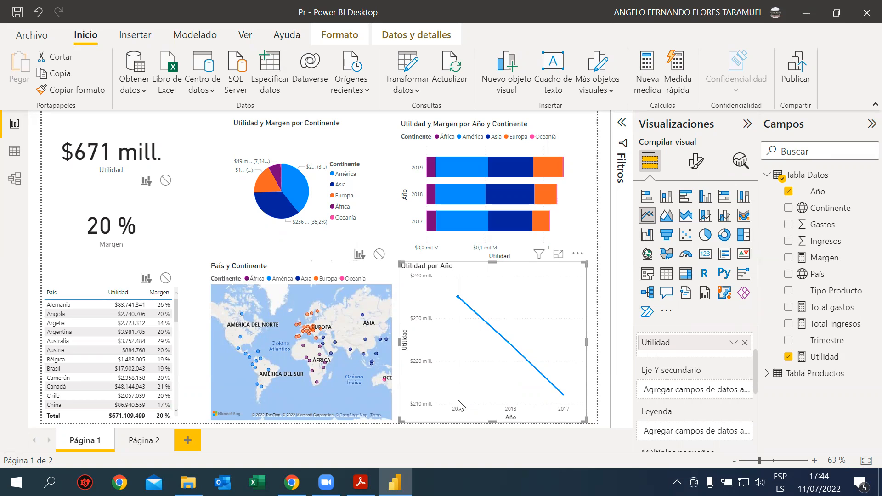
mouse_move(459, 407)
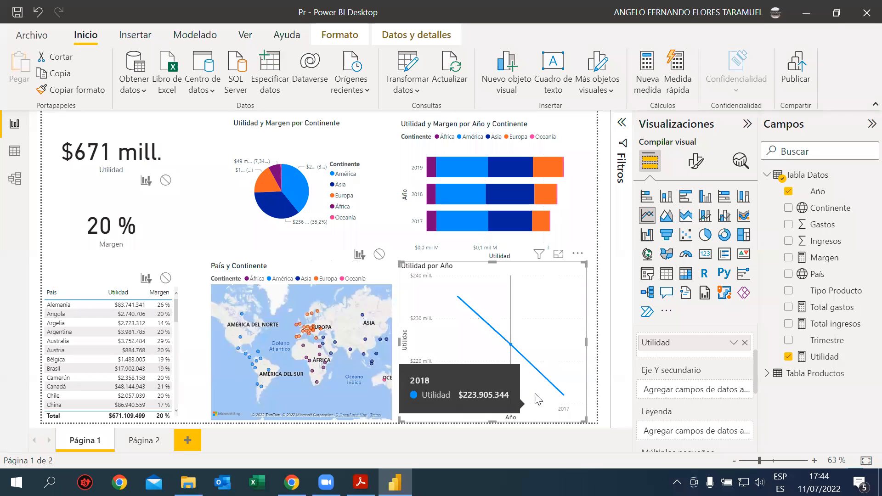
Step: Sort the line chart's axis by Año in ascending order
click(578, 255)
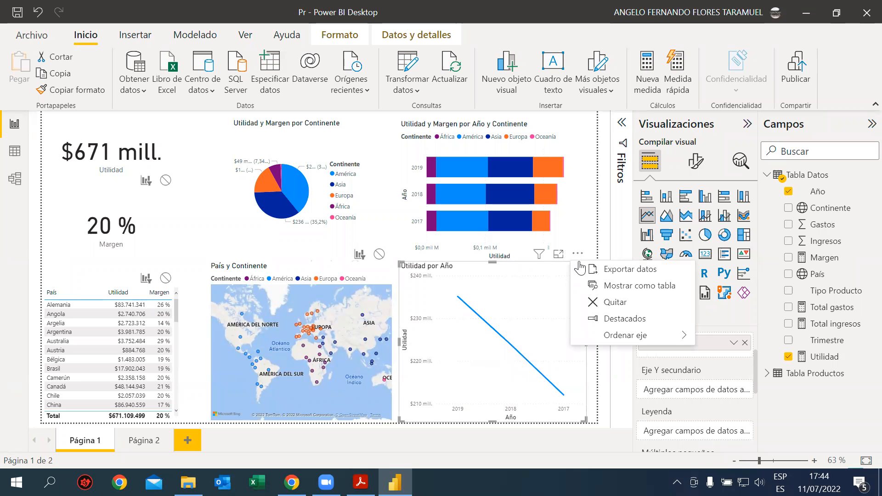
mouse_move(638, 342)
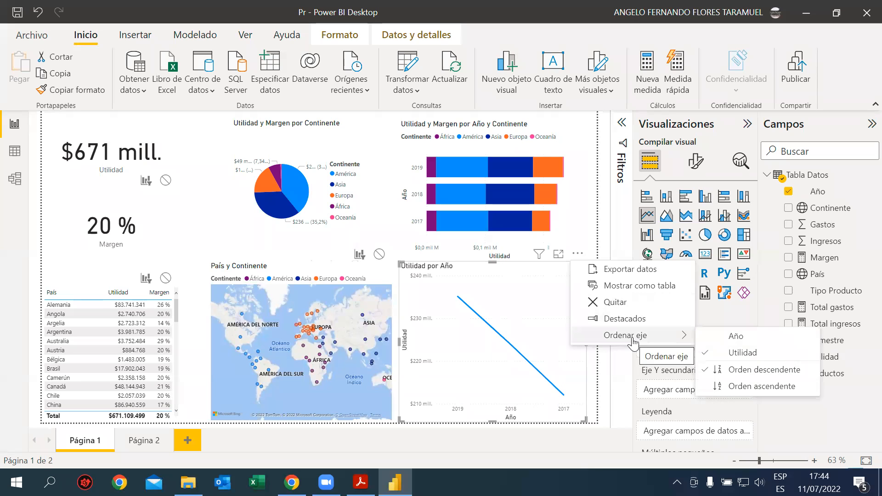
click(743, 342)
click(577, 253)
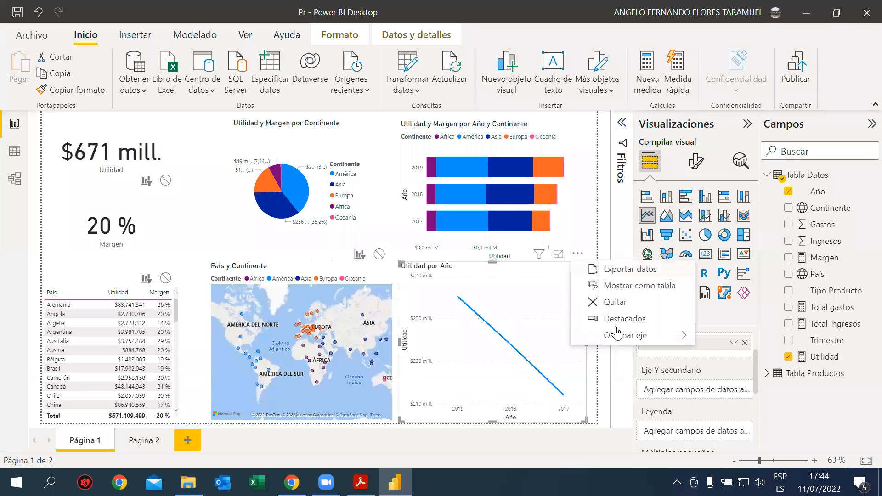
mouse_move(618, 334)
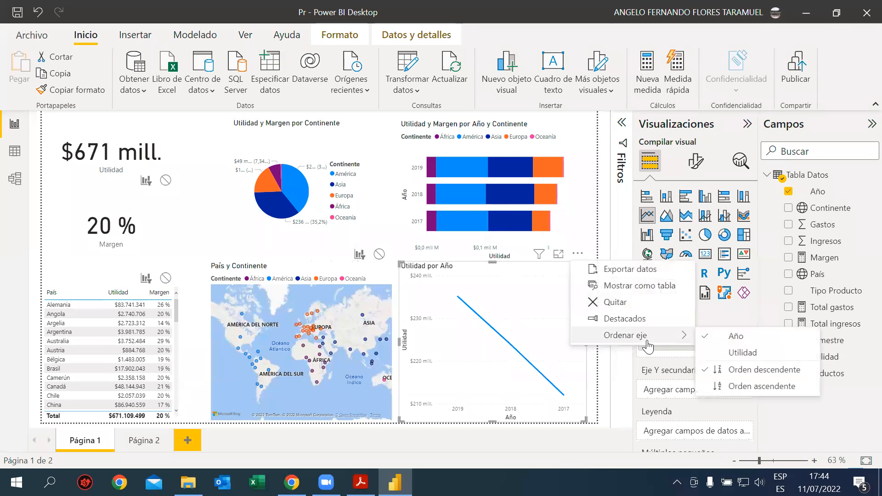
click(736, 387)
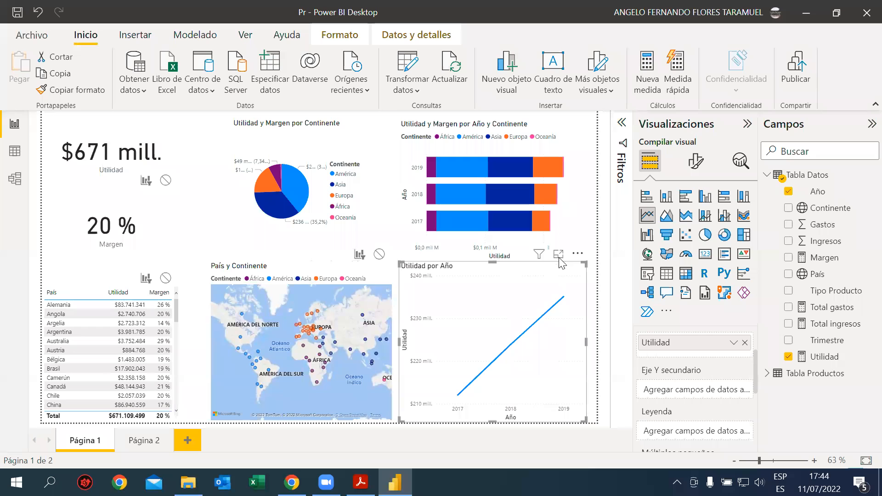
Step: Assign Continente to the line chart's legend and test the page's filtering with the Argelia row of the country table
click(587, 234)
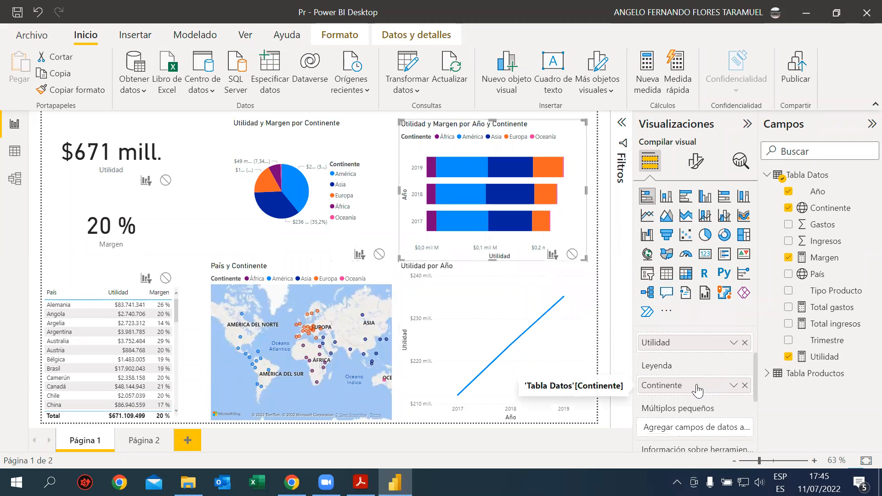
scroll(696, 385, up, 2)
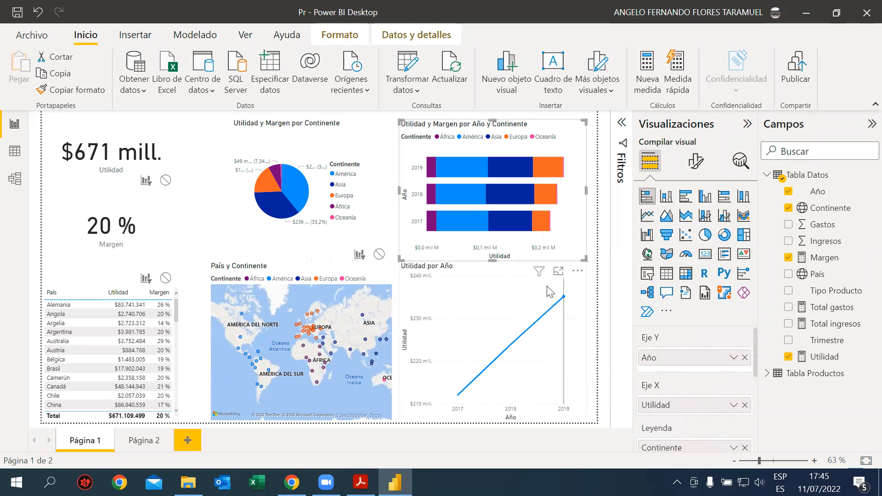
click(563, 294)
scroll(729, 406, down, 1)
scroll(729, 406, down, 4)
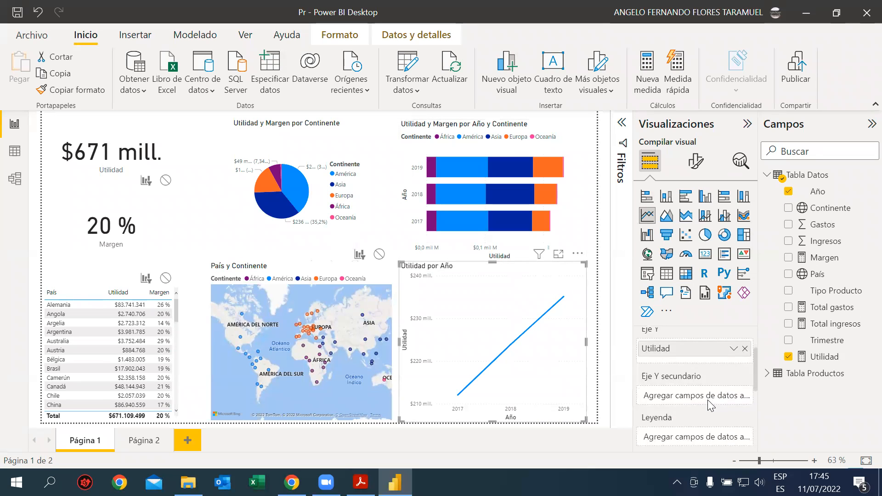
scroll(710, 404, down, 1)
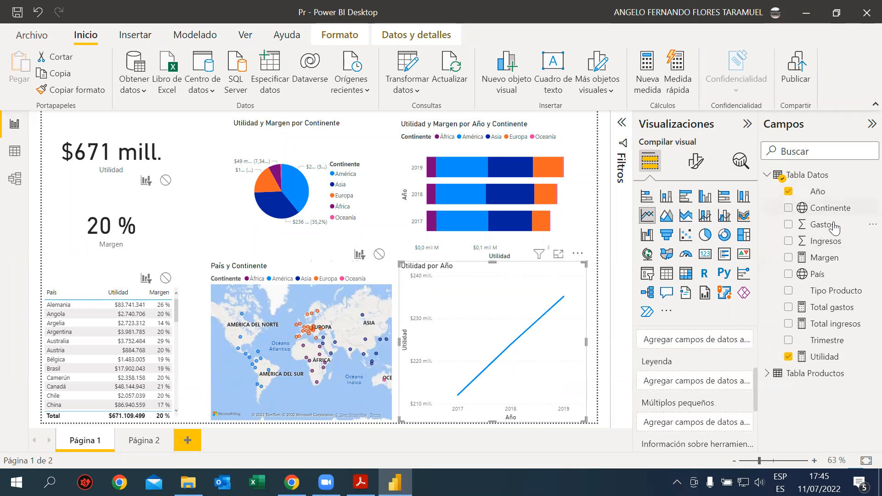
drag(829, 211, 703, 386)
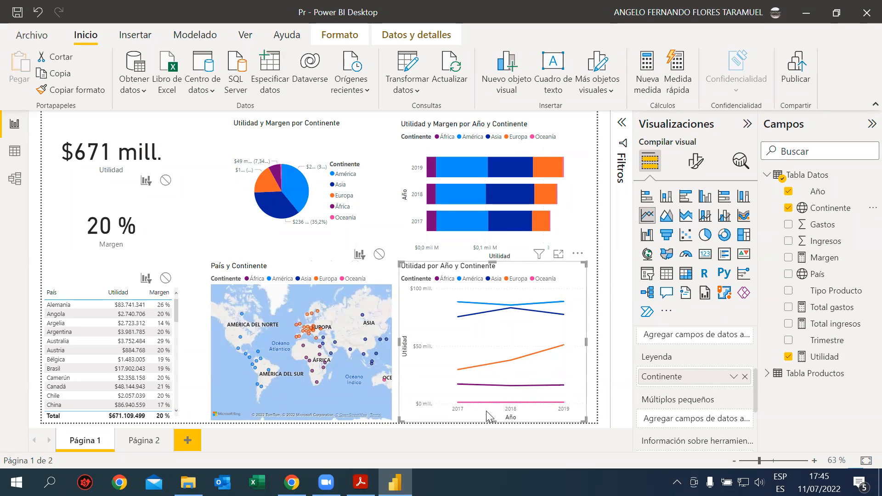
mouse_move(480, 393)
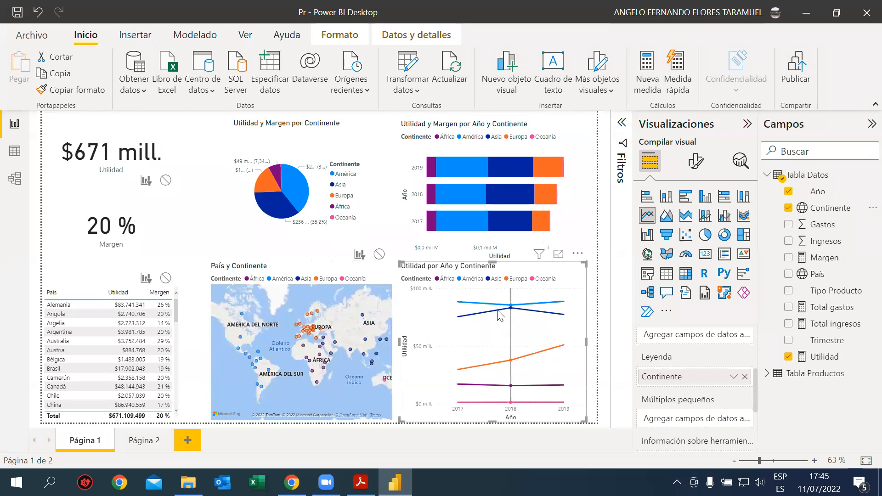
mouse_move(467, 299)
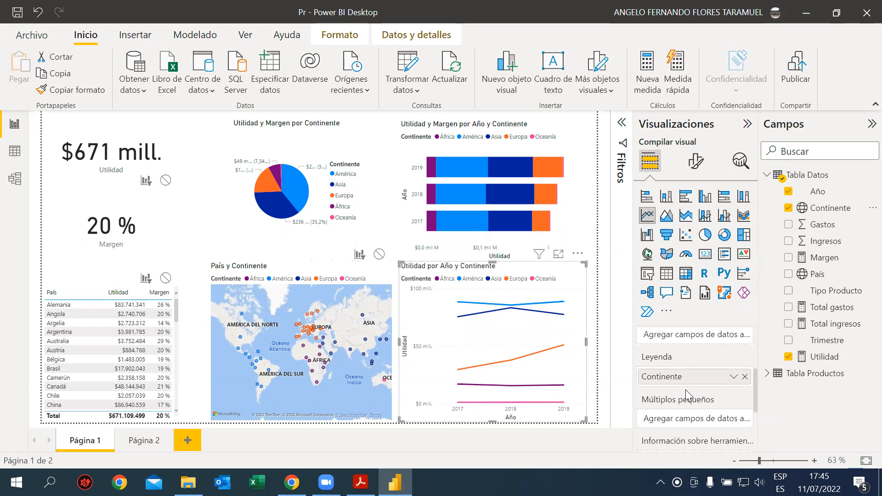
scroll(686, 394, up, 4)
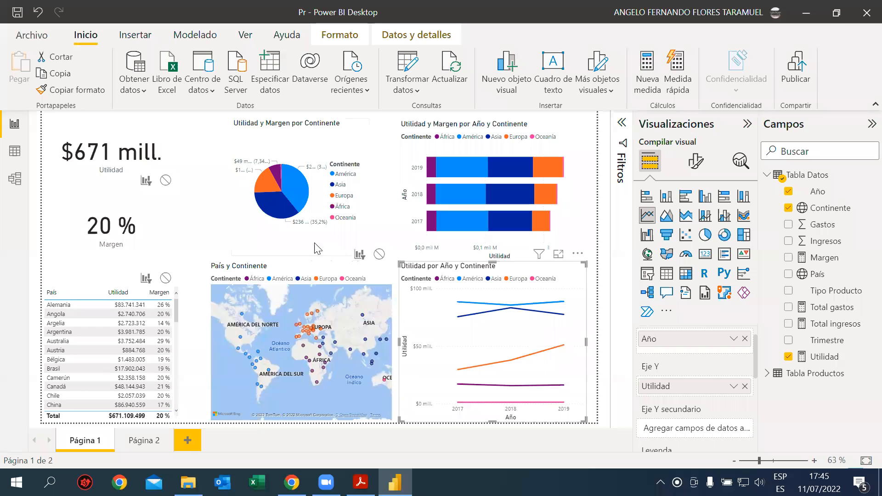
click(83, 322)
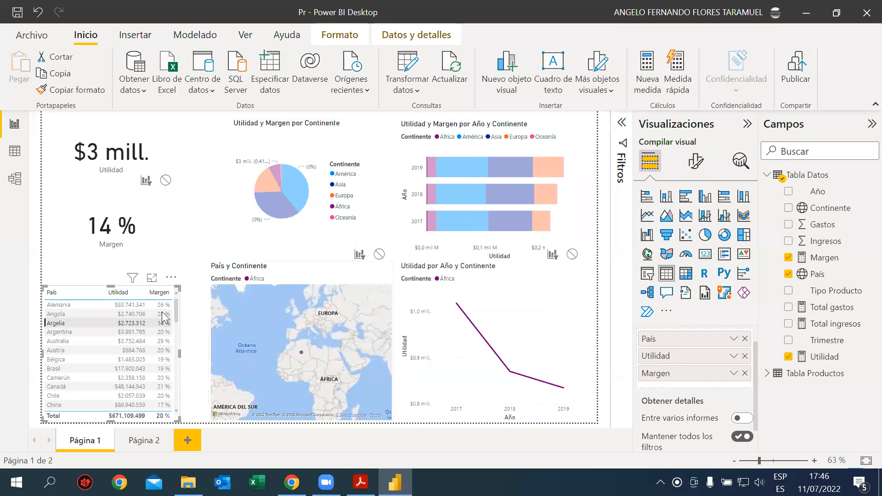
Step: Turn off interaction editing for the pie chart on Página 2 and return to Página 1
click(151, 442)
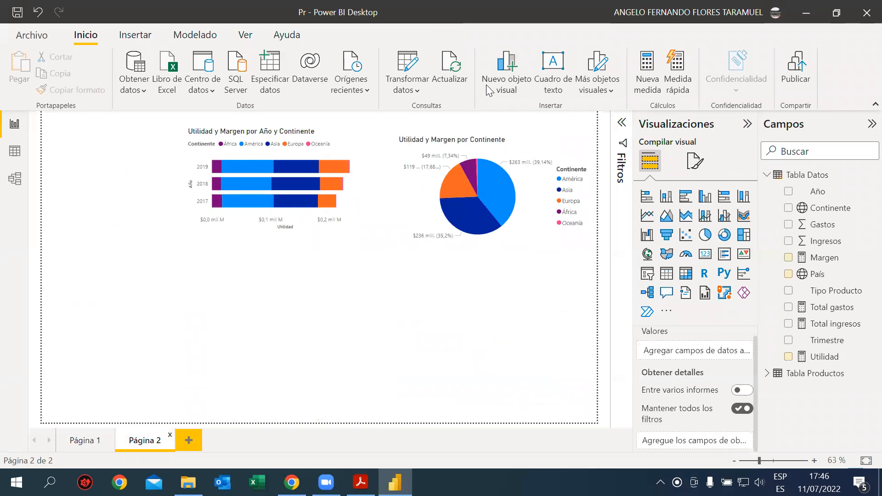
click(806, 13)
click(395, 482)
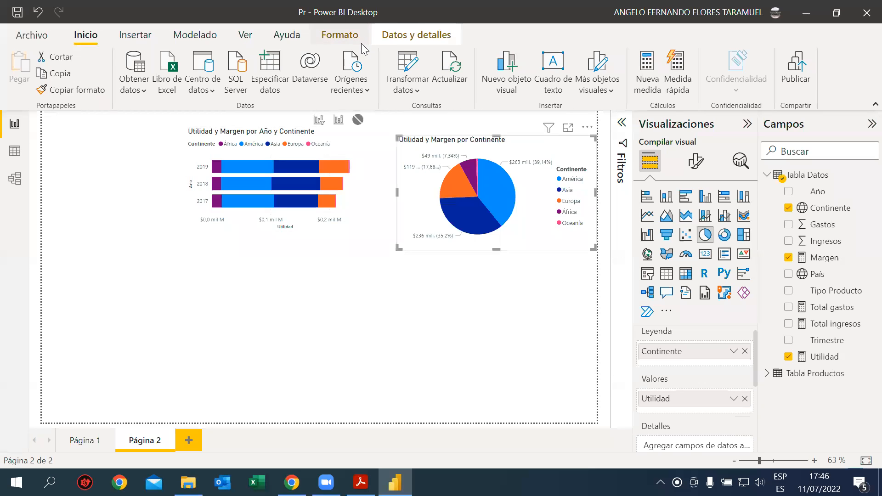
click(340, 35)
click(22, 71)
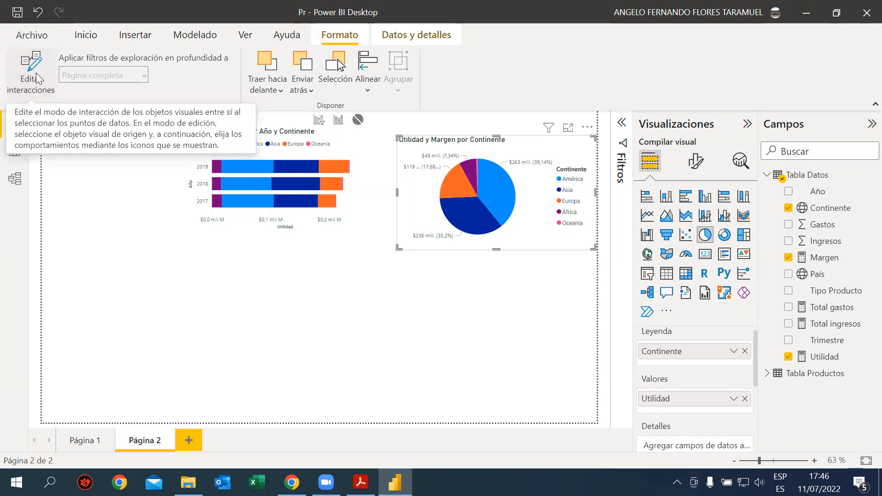
click(160, 235)
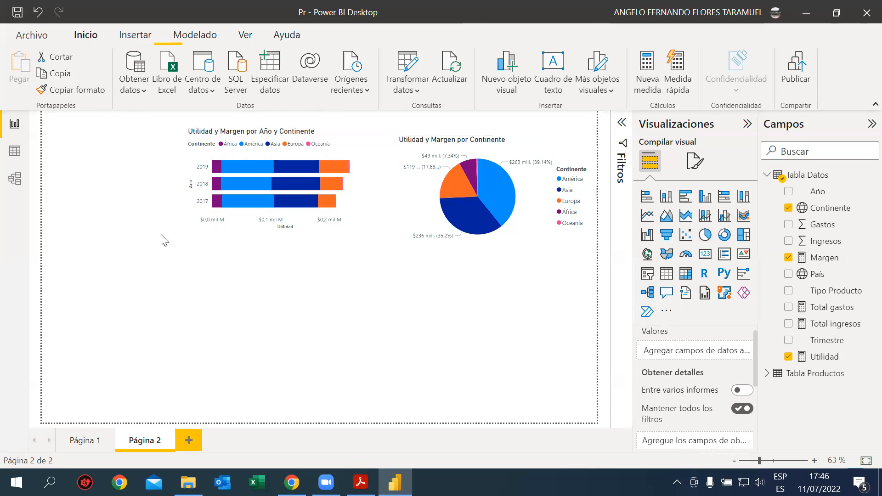
click(95, 440)
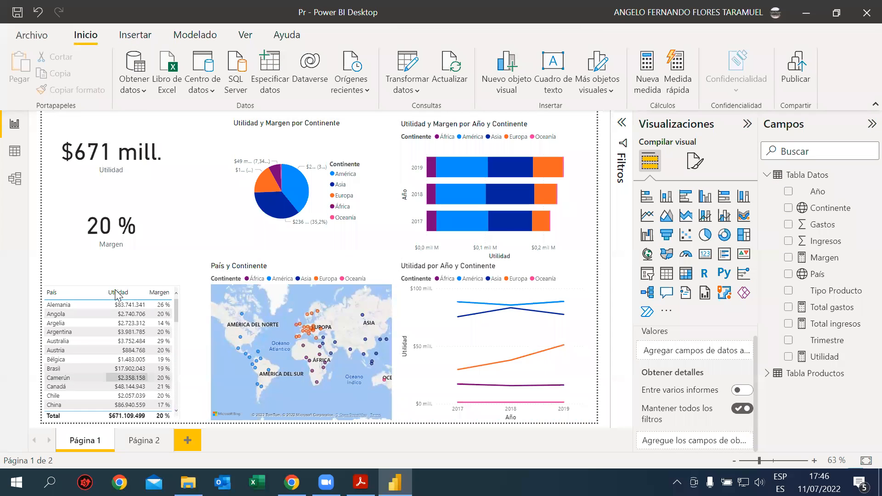
Step: Shorten the País y Continente map and the line chart from their upper edges and space them apart along the page's lower edge
click(100, 278)
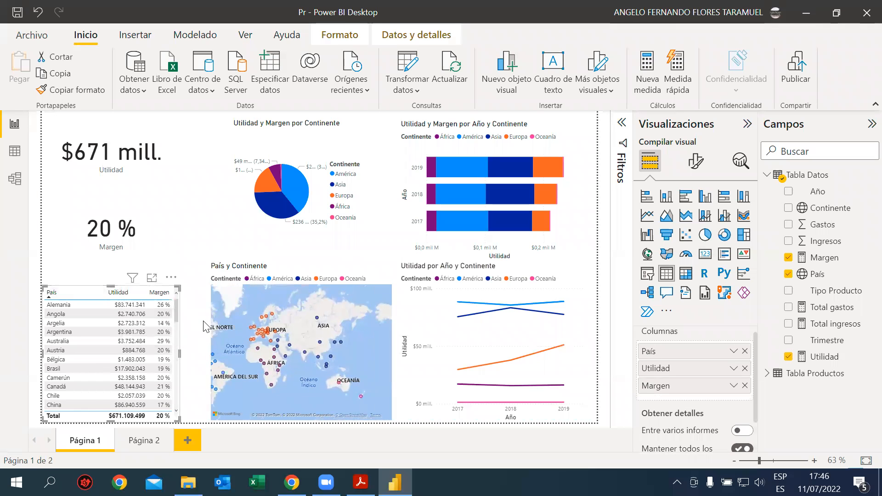
drag(261, 265, 248, 288)
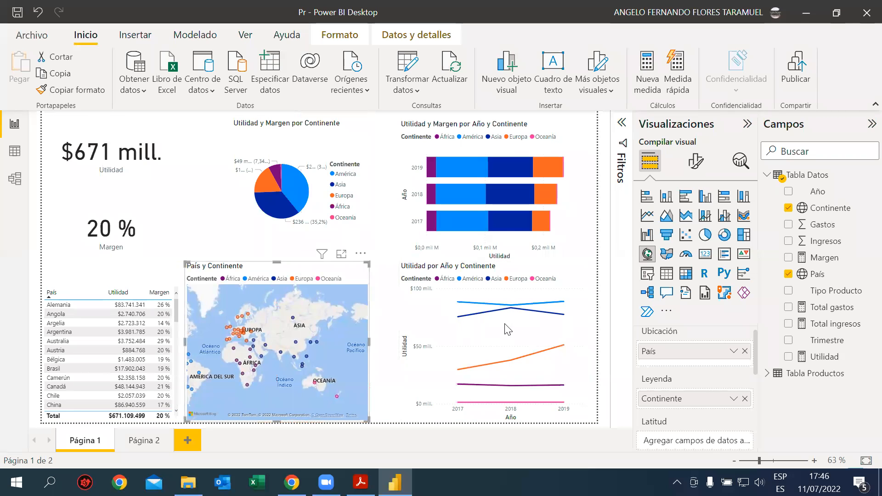
scroll(713, 411, down, 3)
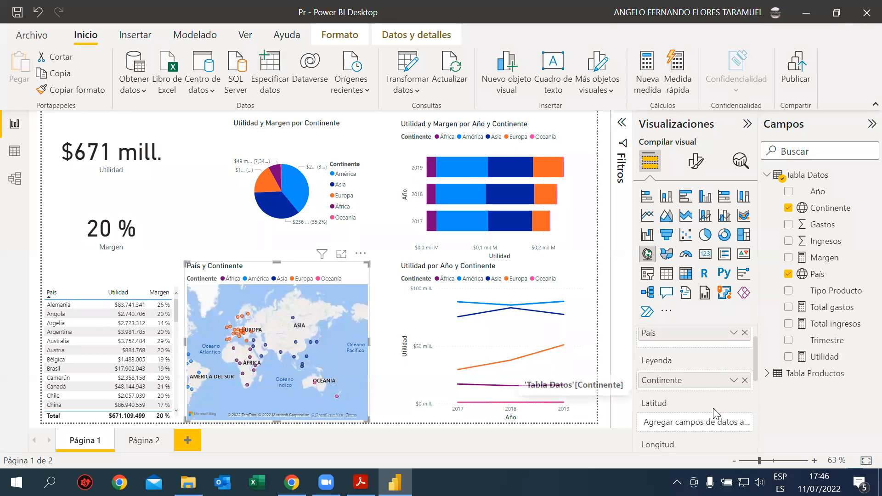
scroll(714, 412, up, 3)
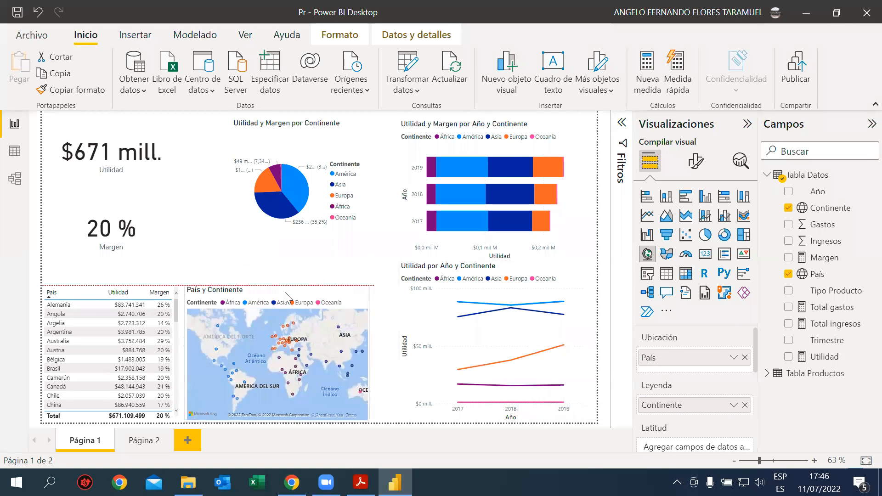
click(493, 266)
drag(493, 265, 494, 294)
mouse_move(442, 337)
mouse_down()
mouse_move(399, 339)
mouse_move(452, 338)
mouse_up()
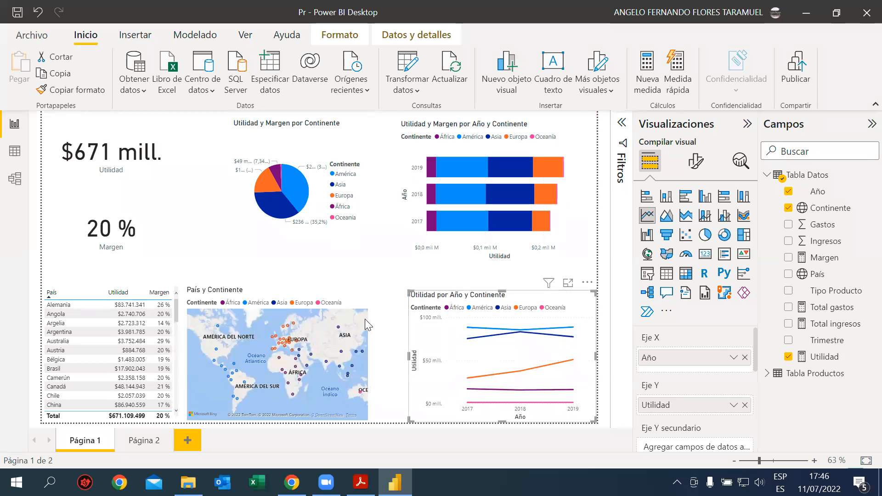
drag(366, 301, 390, 301)
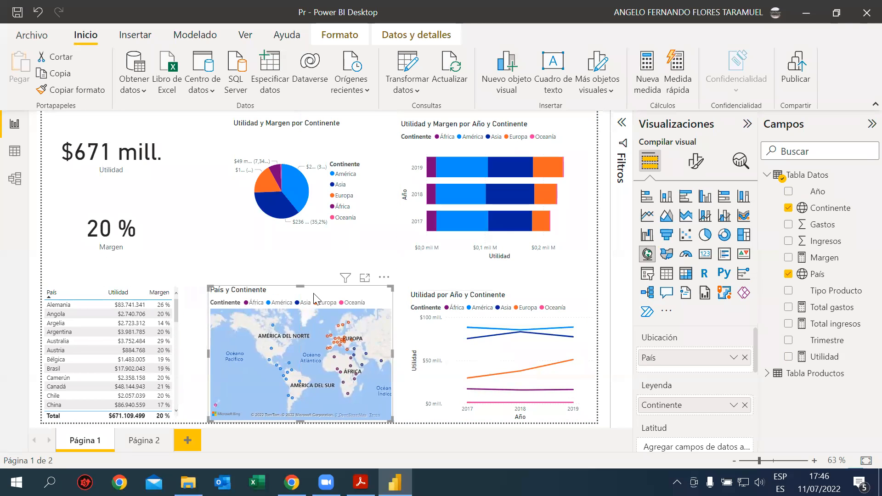
Step: Place the pie chart directly above the map, widen it to the map's width, and lower the bar chart to sit beside it
click(558, 255)
drag(297, 241, 274, 272)
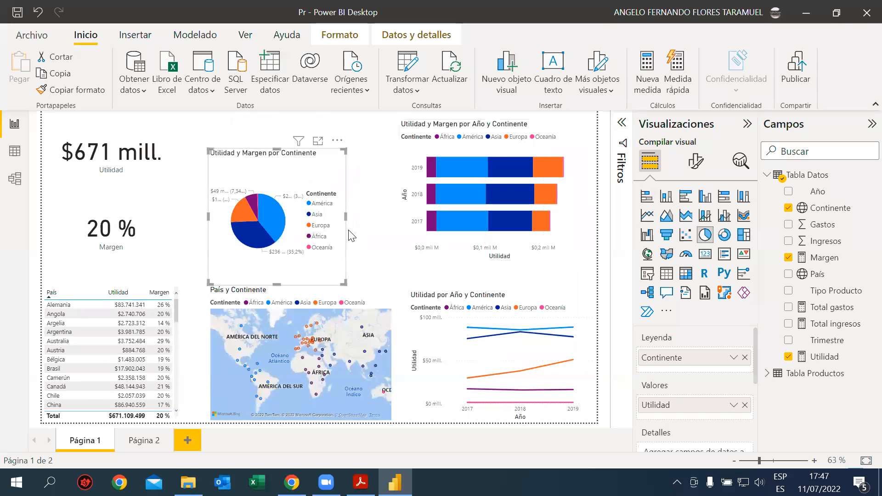
drag(346, 216, 392, 219)
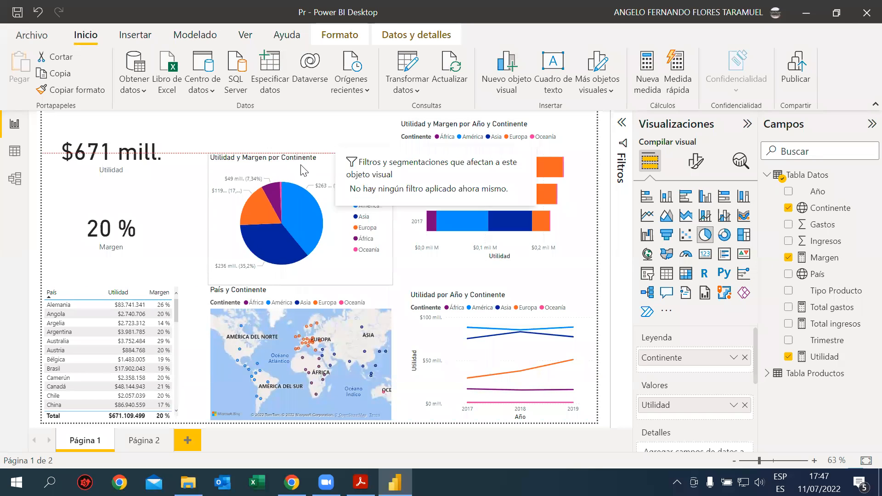
drag(300, 149, 300, 174)
drag(496, 111, 494, 179)
click(427, 150)
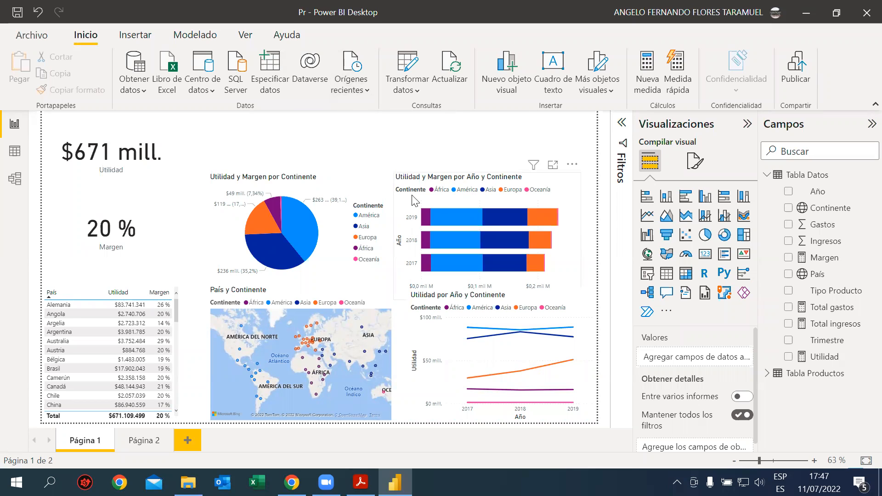
Step: Add a slicer for Año and resize it to fit above the pie chart
click(649, 276)
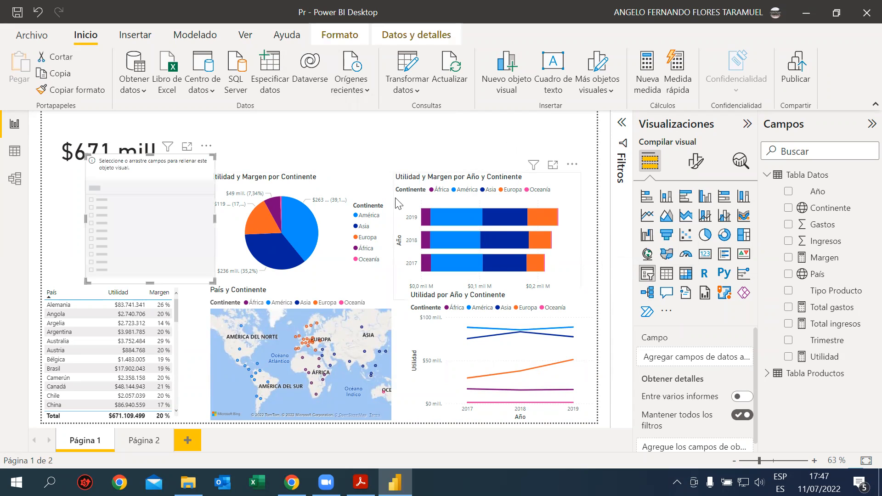
drag(156, 177, 353, 149)
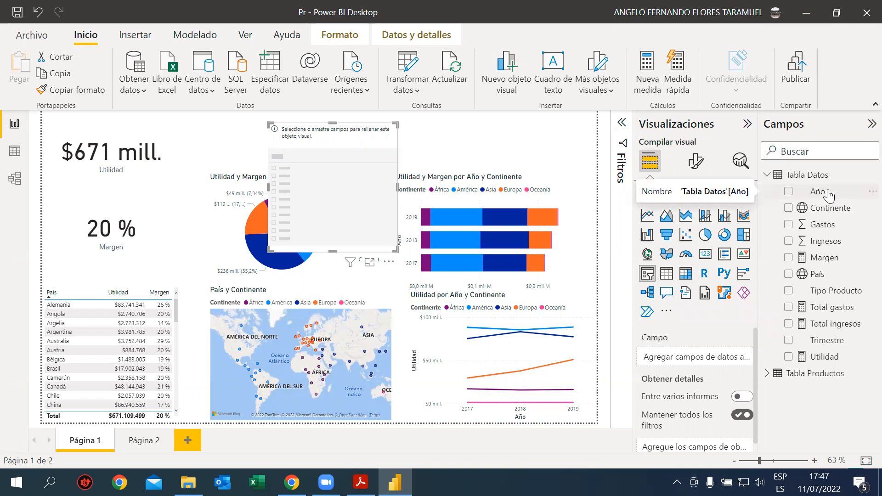
drag(829, 196, 696, 358)
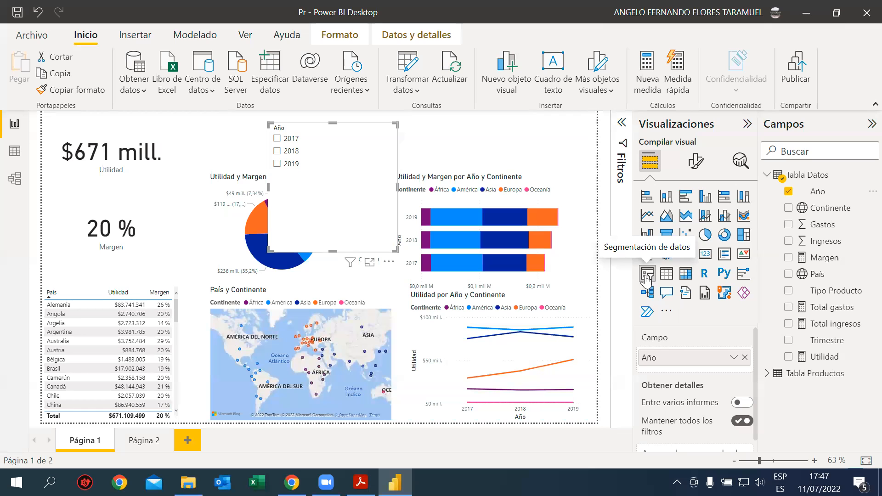
drag(332, 251, 322, 159)
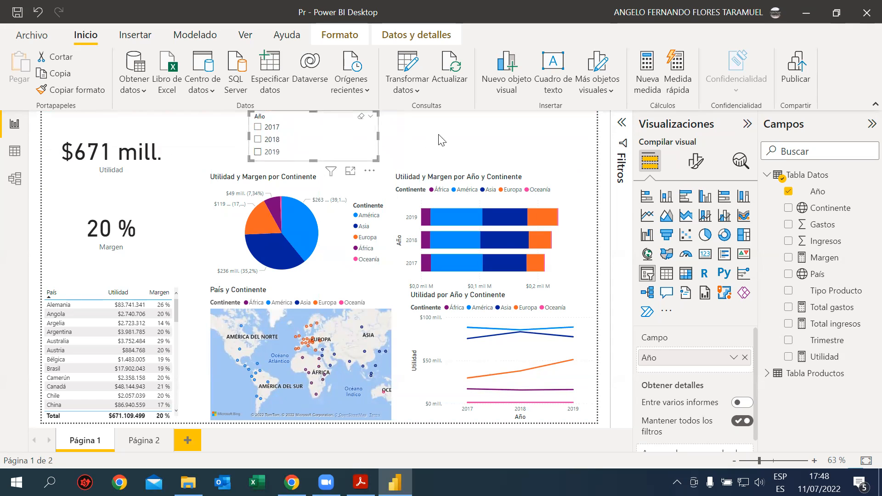
click(386, 144)
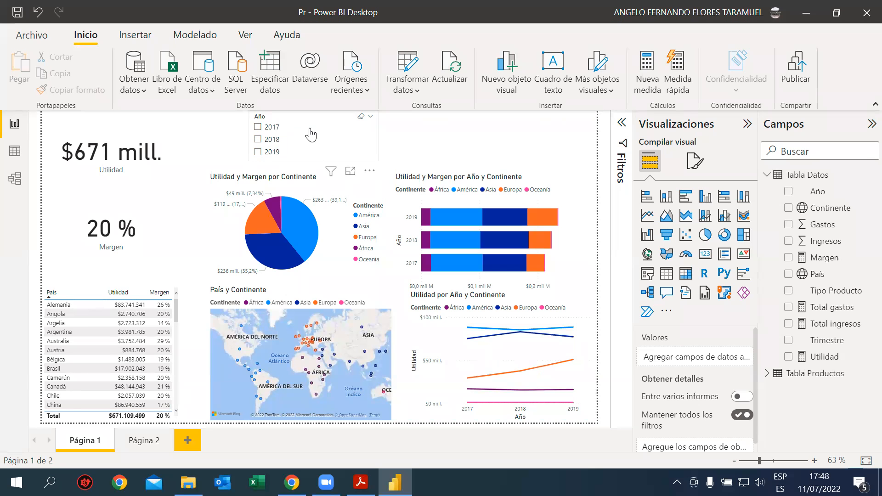
Step: Test the Año slicer with 2017, 2018 and 2019, and clear its selection
click(258, 129)
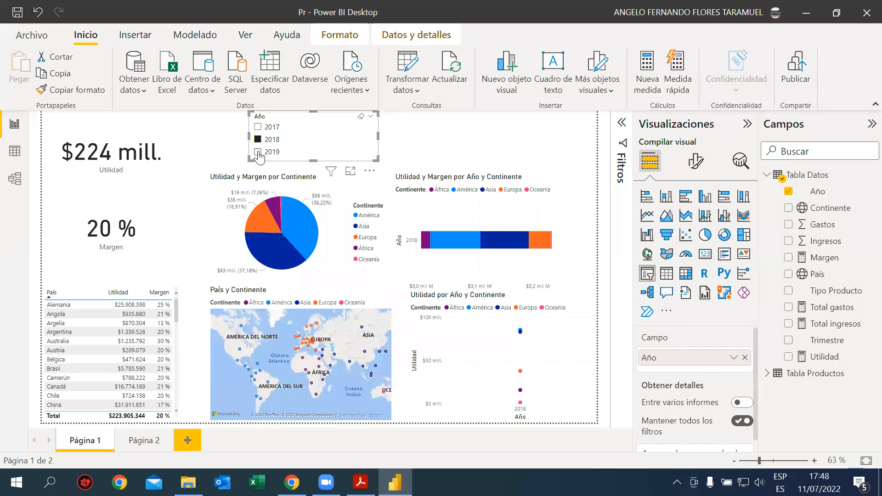
click(258, 152)
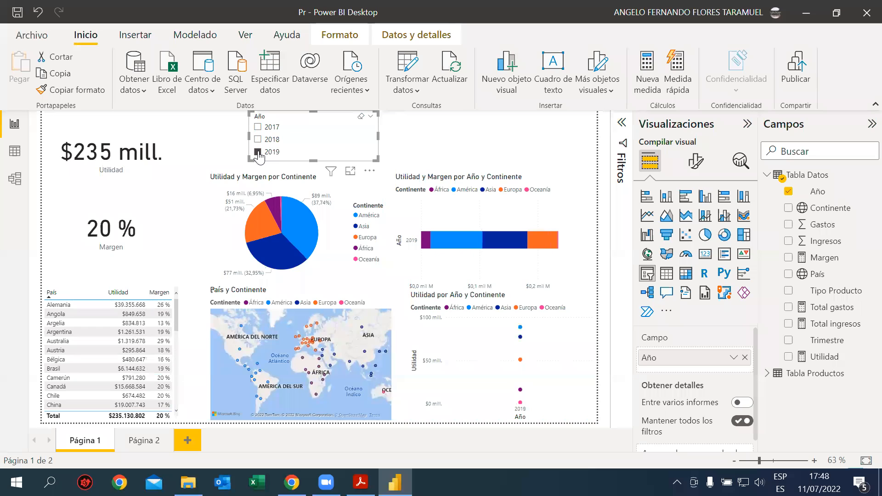
click(361, 118)
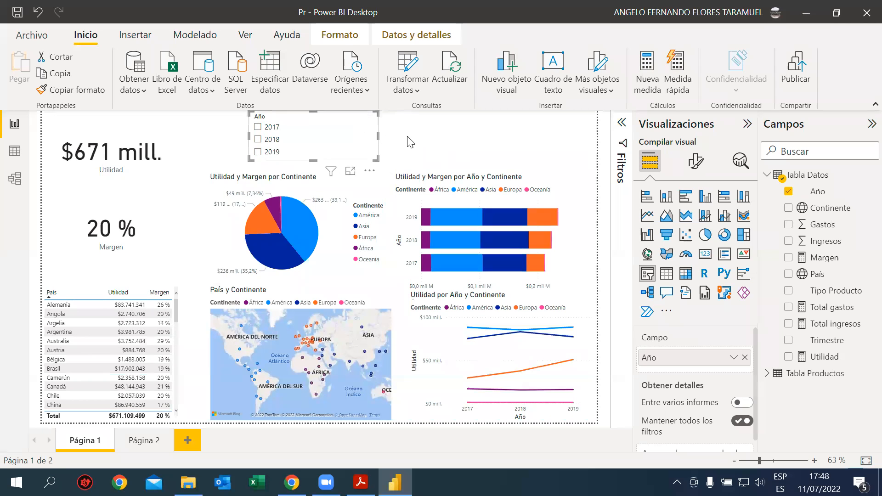
Step: Move the Año slicer slightly closer to the cards, switch it to a dropdown menu and check its list of years
drag(358, 142, 333, 141)
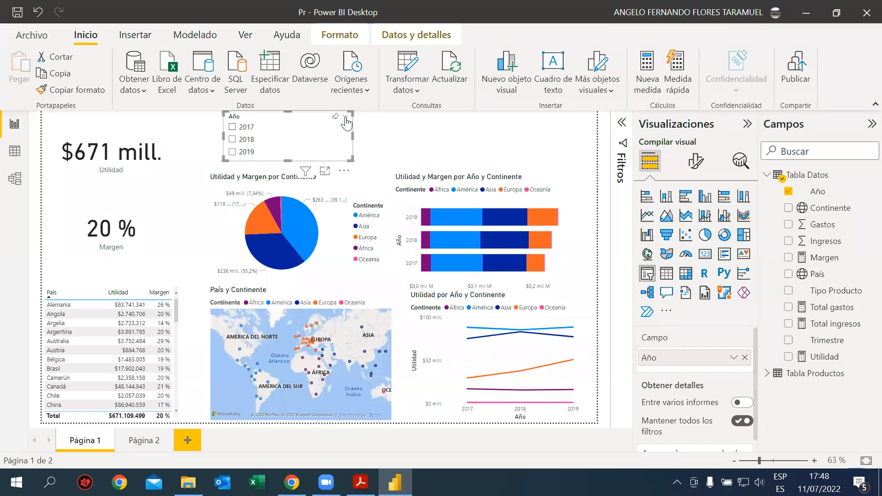
click(346, 121)
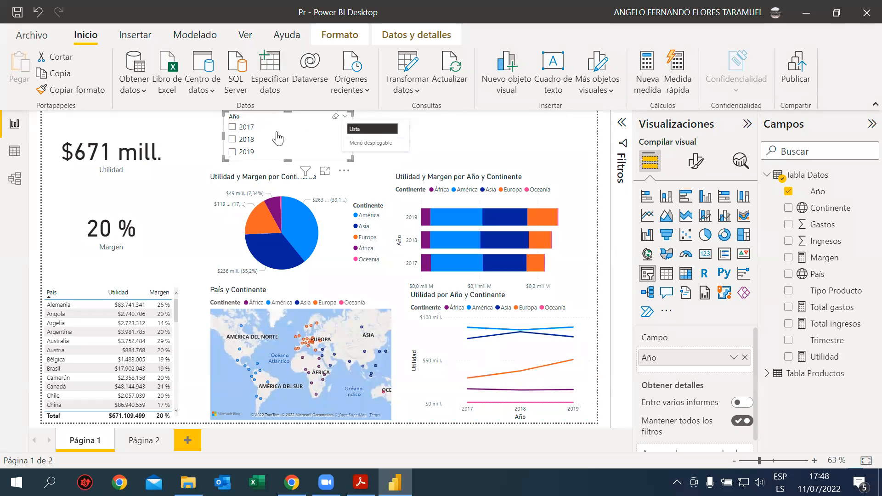
click(360, 144)
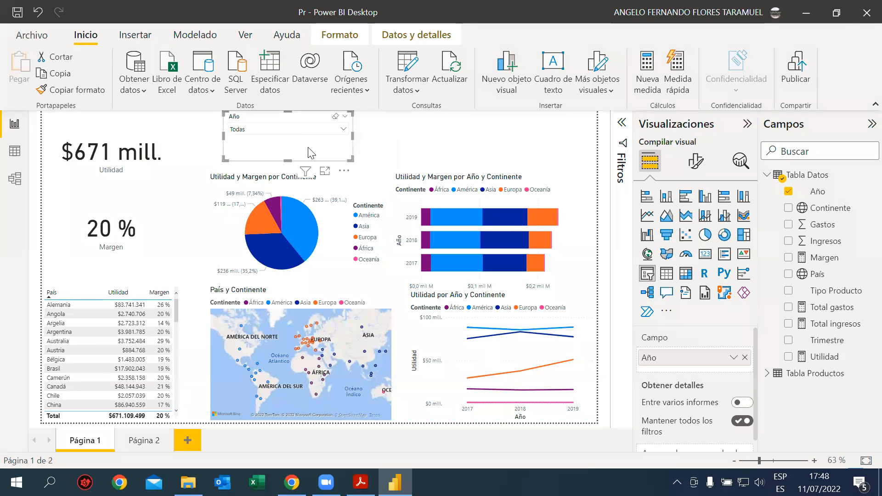
click(374, 133)
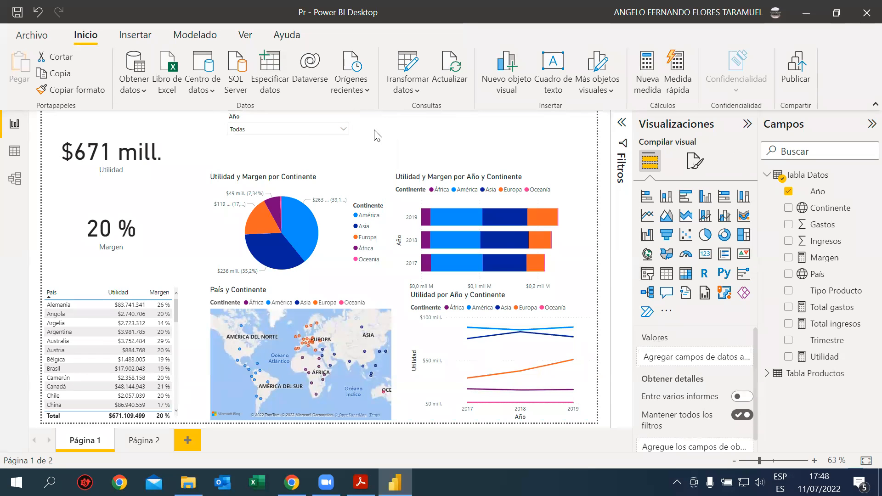
click(344, 130)
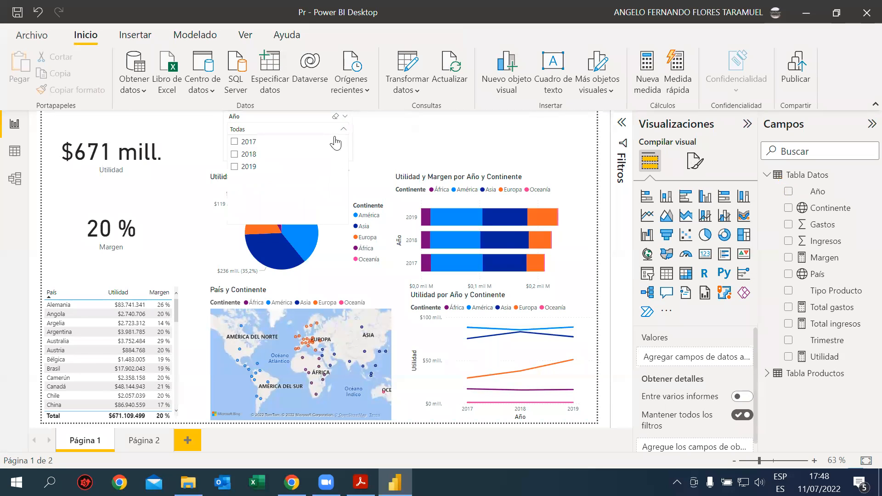
click(381, 152)
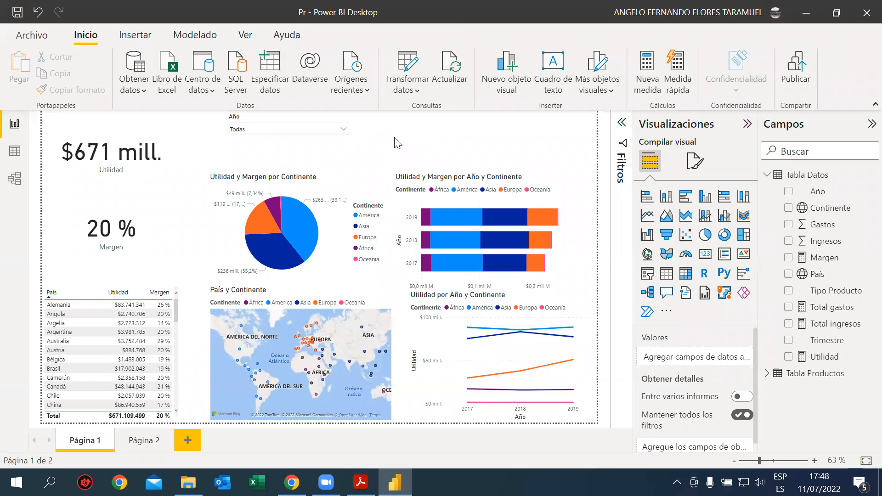
Step: Add a slicer for Categoria Producto beside the Año slicer and shorten it to fit above the charts
click(648, 276)
drag(106, 194, 404, 152)
mouse_move(328, 150)
mouse_down()
mouse_move(311, 147)
mouse_move(318, 148)
mouse_up()
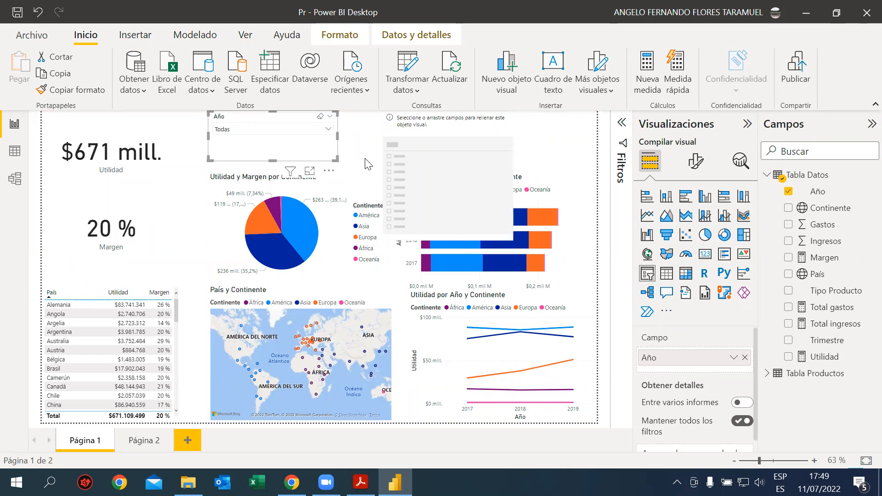
drag(407, 157, 382, 158)
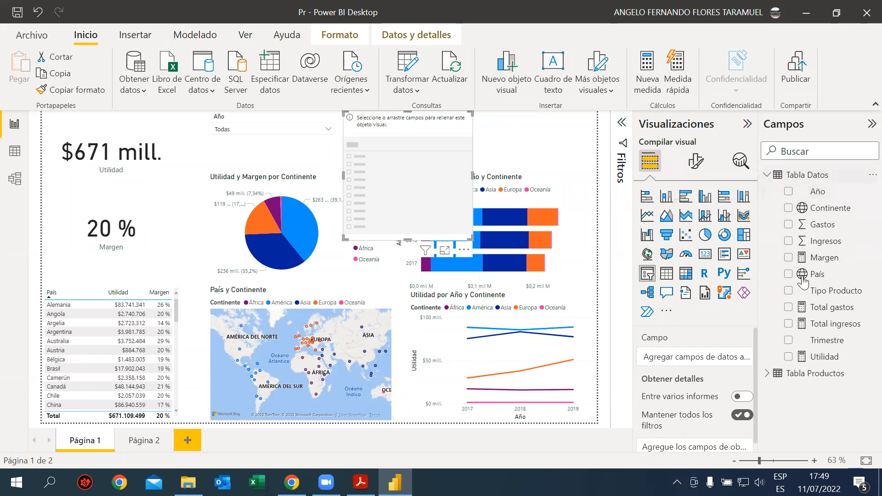
click(766, 380)
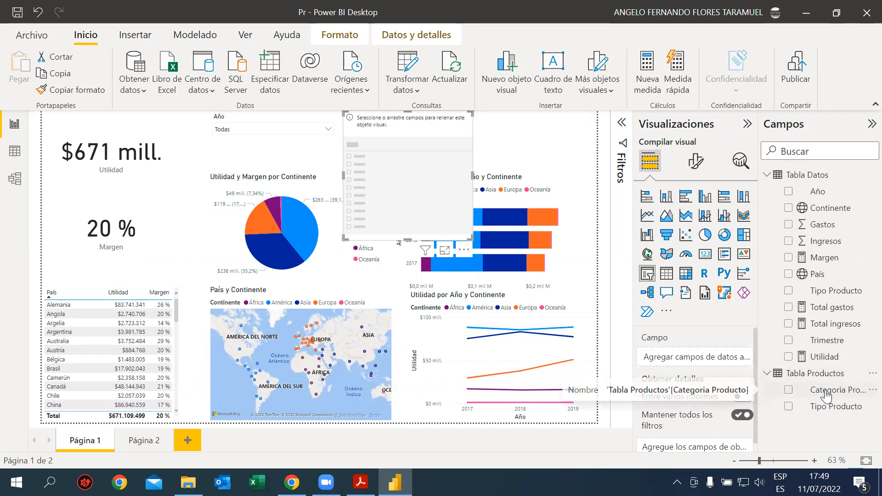
drag(825, 394, 703, 357)
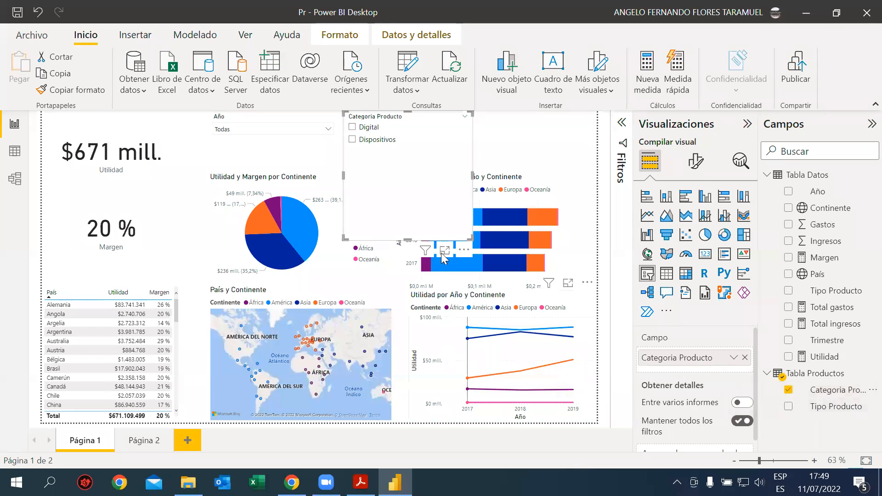
drag(404, 237, 397, 147)
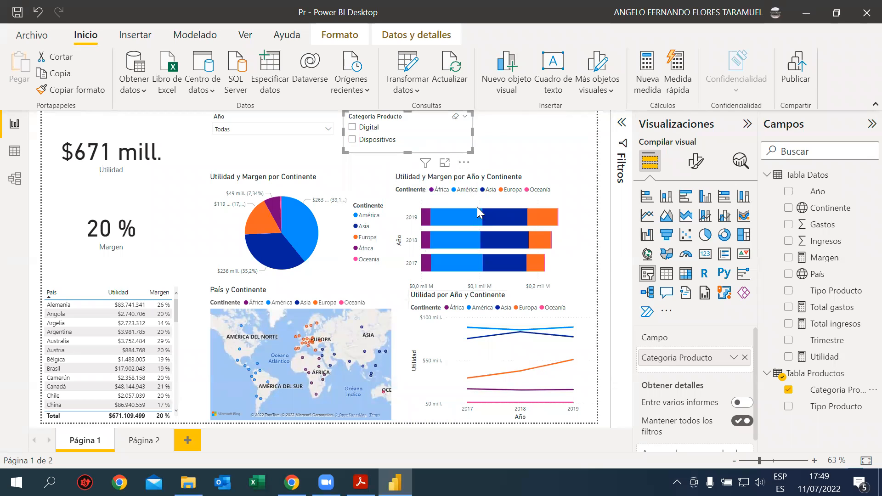
Step: Test the Categoria Producto slicer by filtering by Dispositivos and by Digital, and clear the selection
click(351, 142)
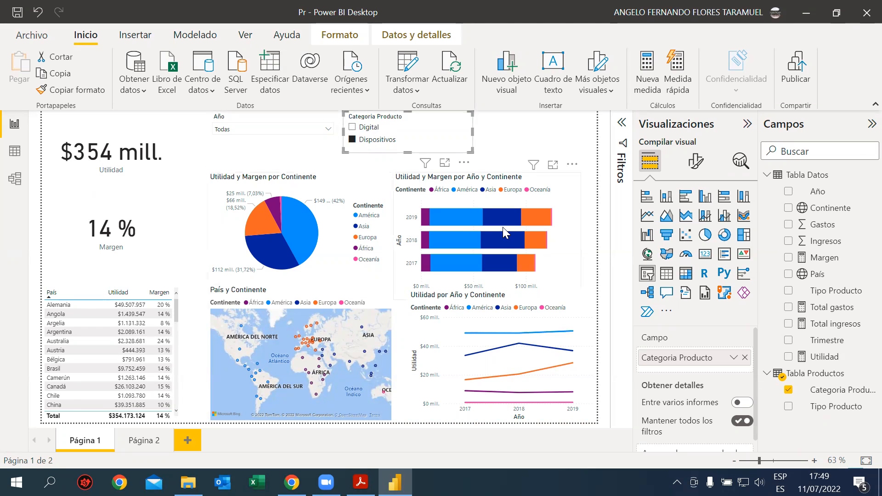
click(352, 128)
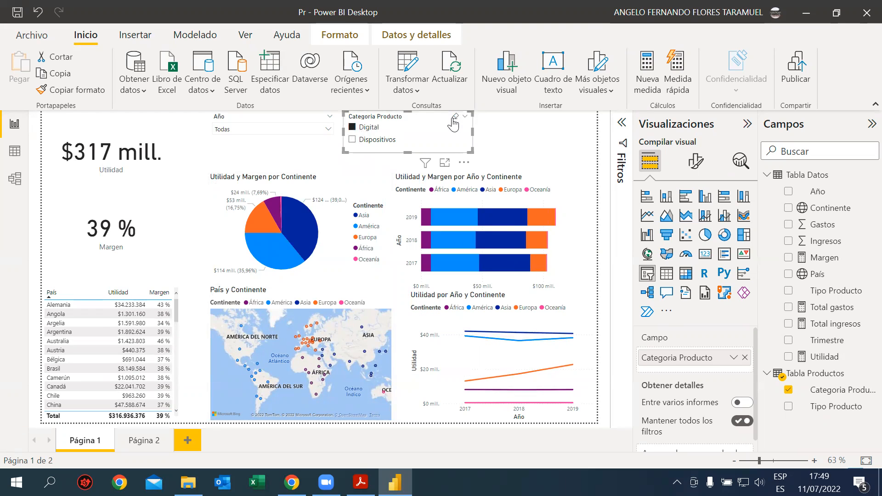
click(454, 118)
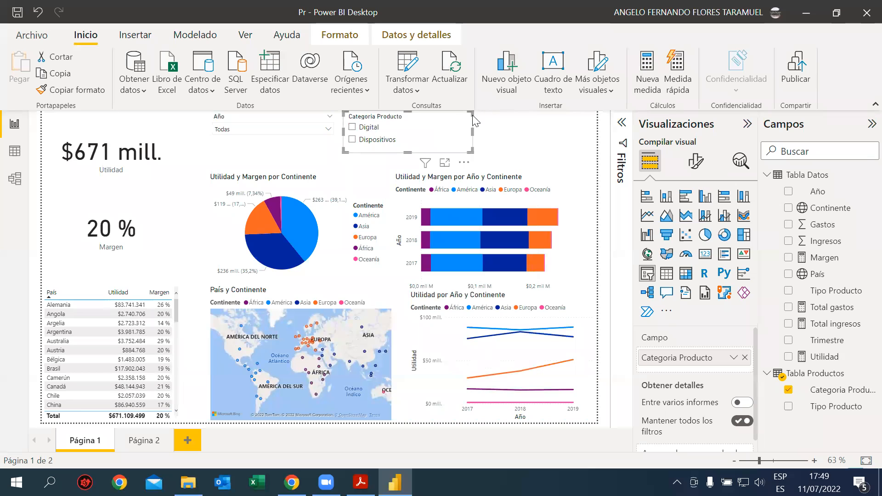
click(465, 121)
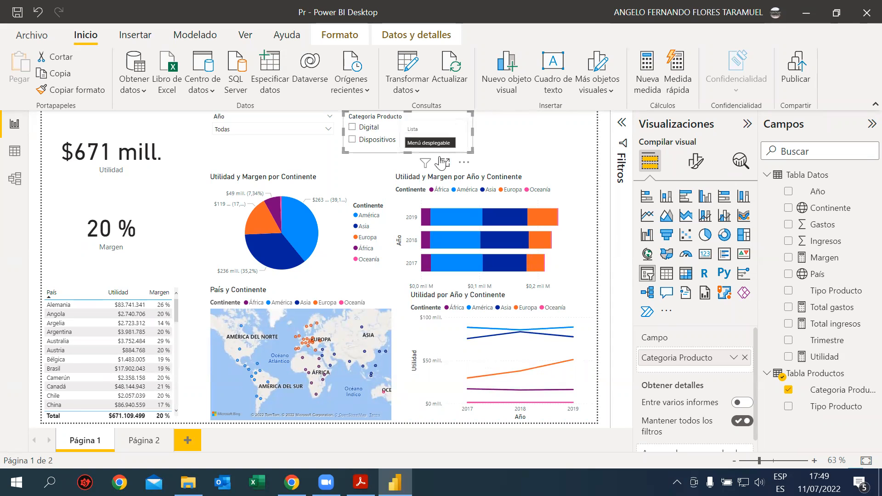
click(431, 132)
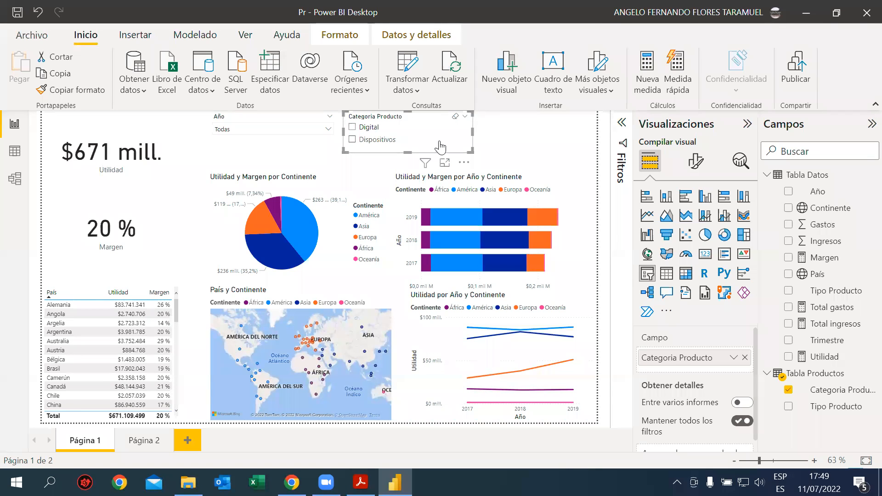
click(465, 119)
click(485, 140)
click(354, 127)
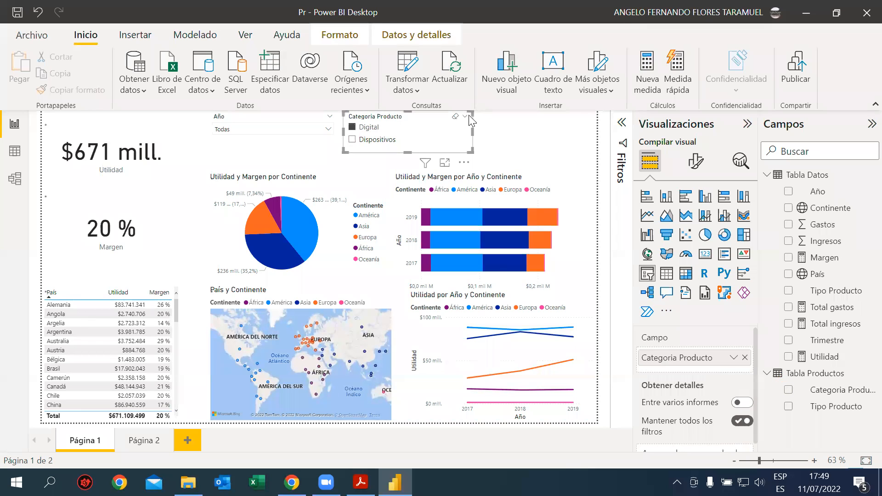
click(356, 127)
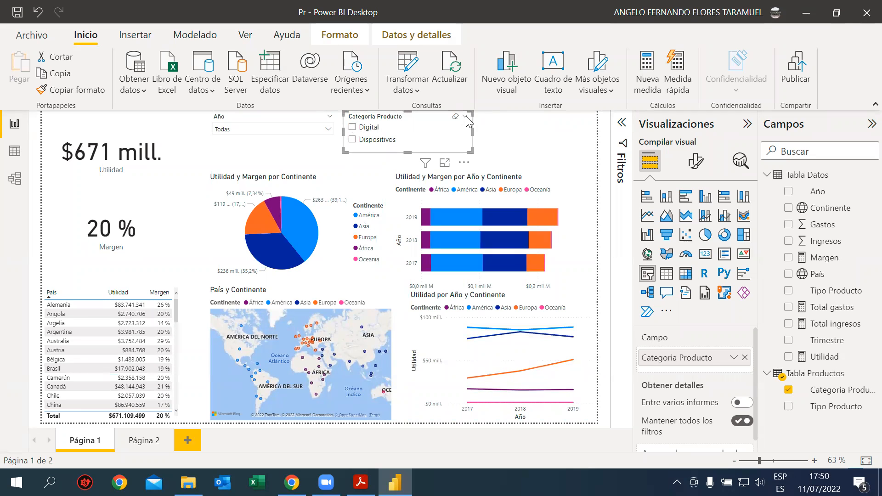
Step: Switch the Categoria Producto slicer to a dropdown menu and shift it flush against the Año slicer
click(465, 117)
click(427, 143)
click(503, 136)
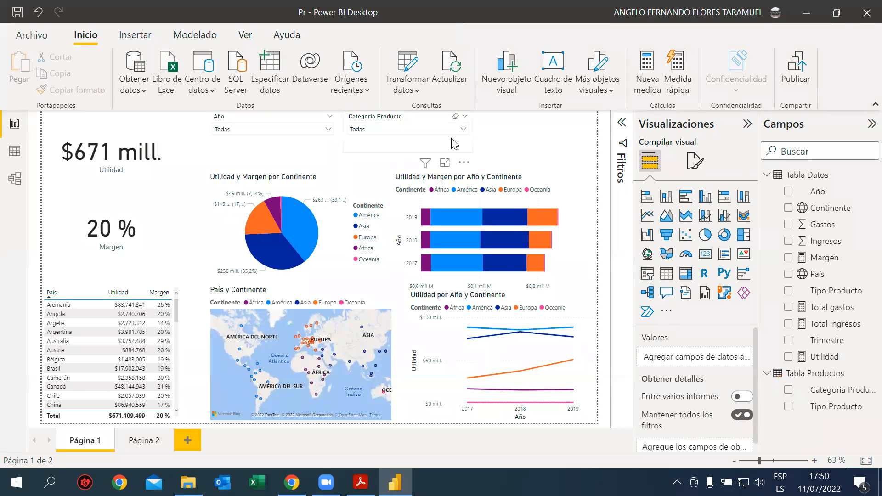
click(450, 138)
drag(450, 139, 445, 142)
click(517, 140)
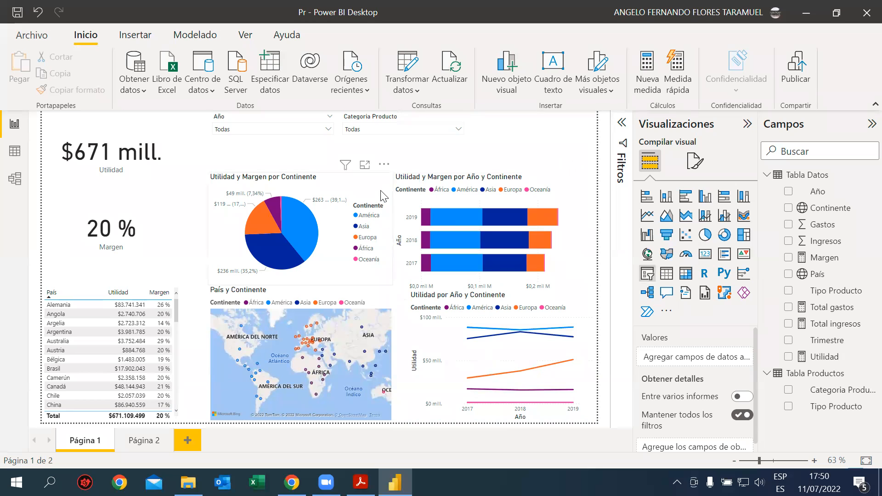
Step: Add a slicer for Tipo Producto beside the Categoria Producto slicer and shorten it to the same height
click(646, 274)
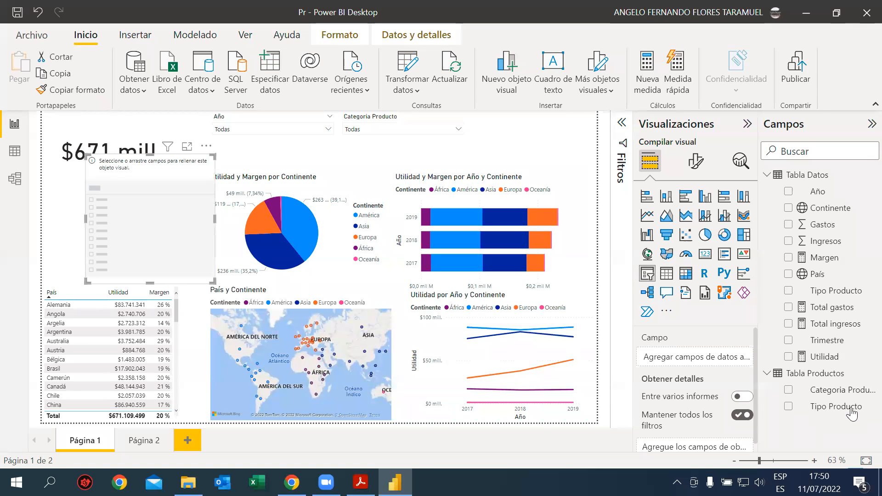
click(788, 406)
drag(150, 232, 543, 188)
mouse_move(467, 176)
mouse_down()
mouse_move(483, 177)
mouse_move(470, 177)
mouse_up()
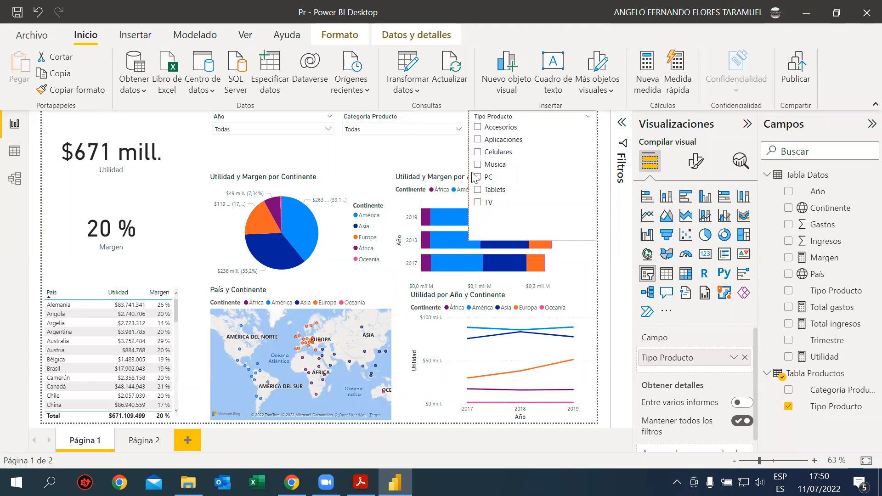
drag(537, 239, 523, 152)
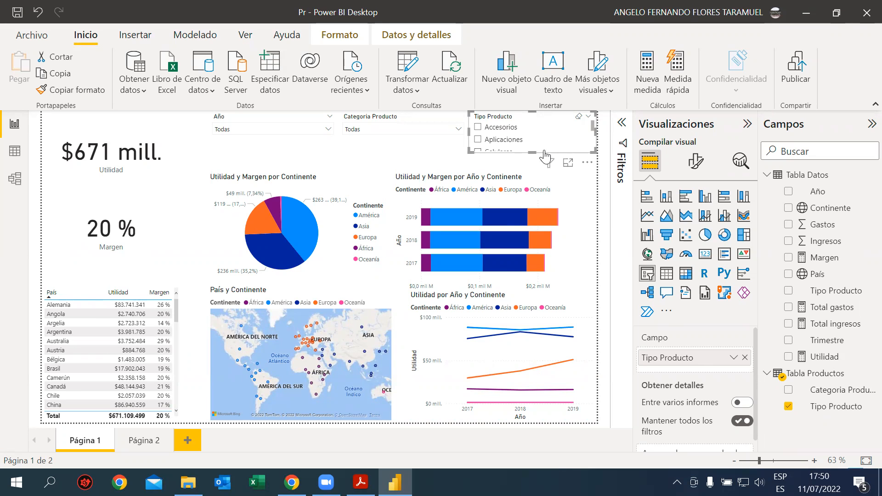
Step: Filter the report by Celulares with the Tipo Producto slicer
scroll(531, 144, down, 1)
scroll(531, 144, down, 1)
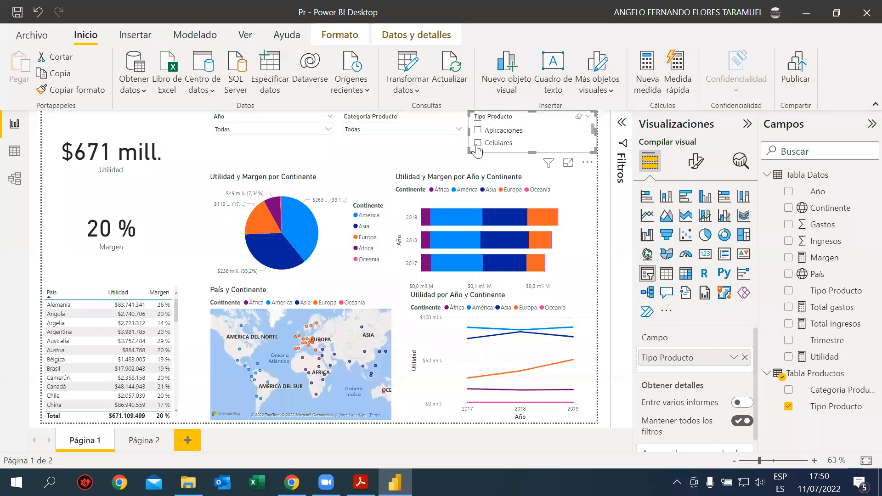
click(478, 144)
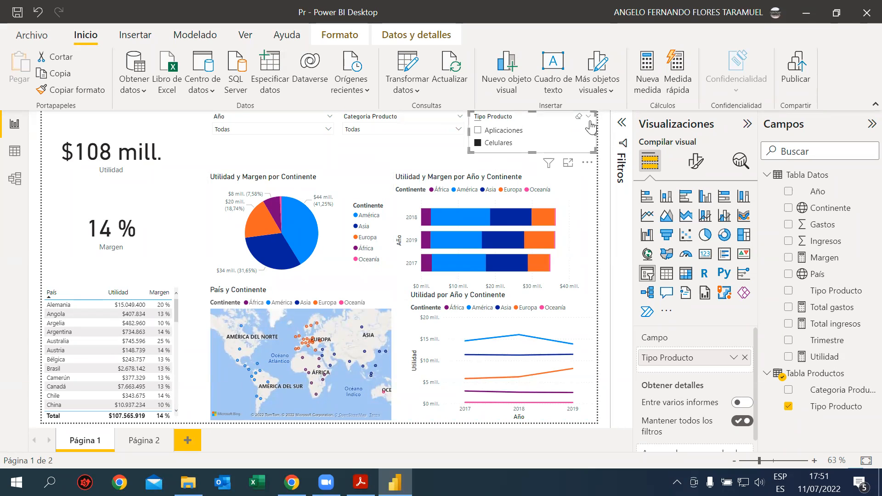
Step: Switch the Tipo Producto slicer to a dropdown menu like the other two slicers
click(588, 116)
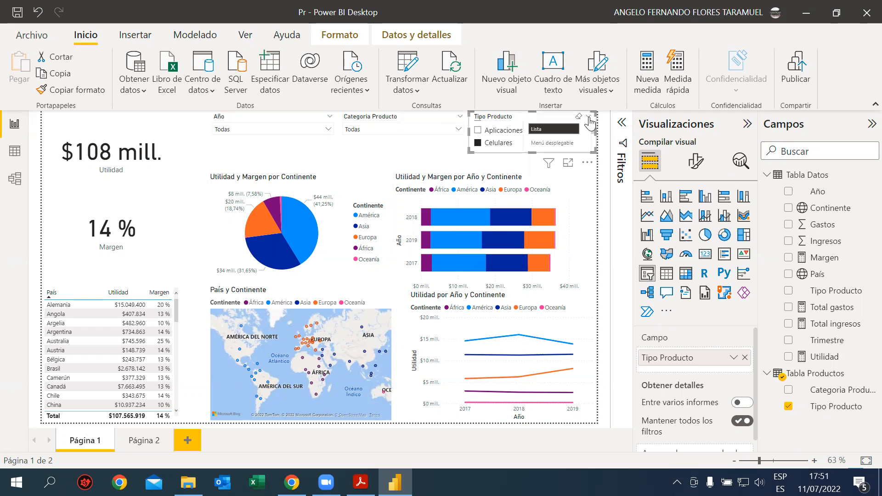
click(559, 142)
click(430, 148)
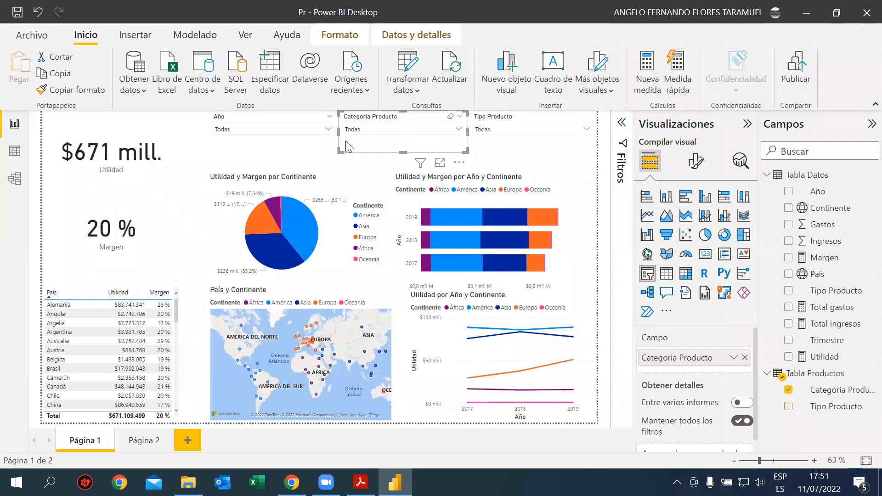
click(317, 152)
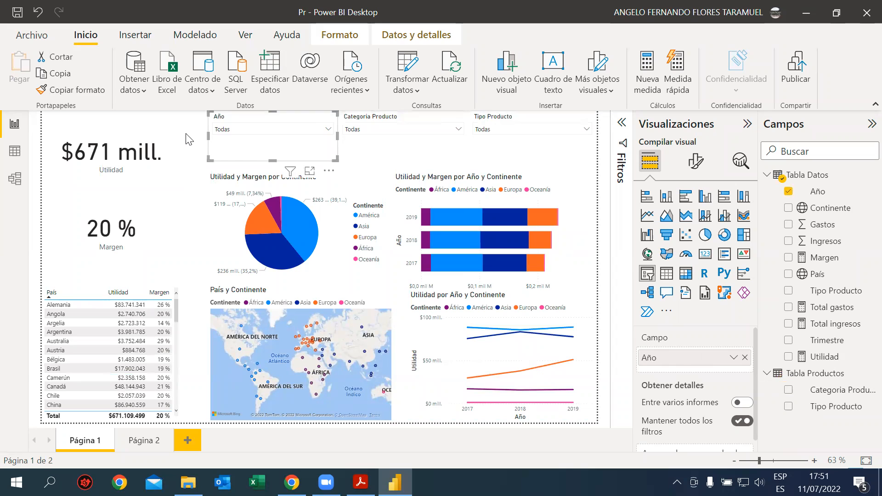
Step: Move the Margen and Utilidad cards slightly down in the space above the country table
click(186, 135)
drag(134, 223, 132, 230)
drag(143, 170, 145, 190)
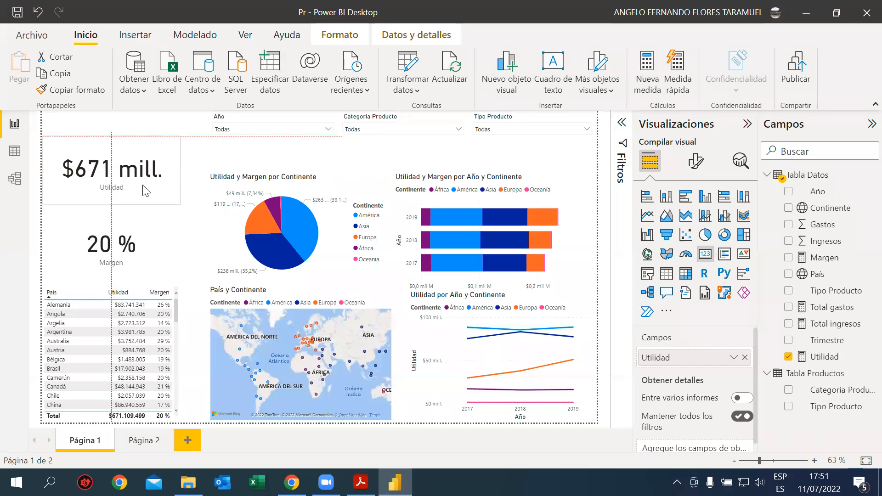
click(130, 132)
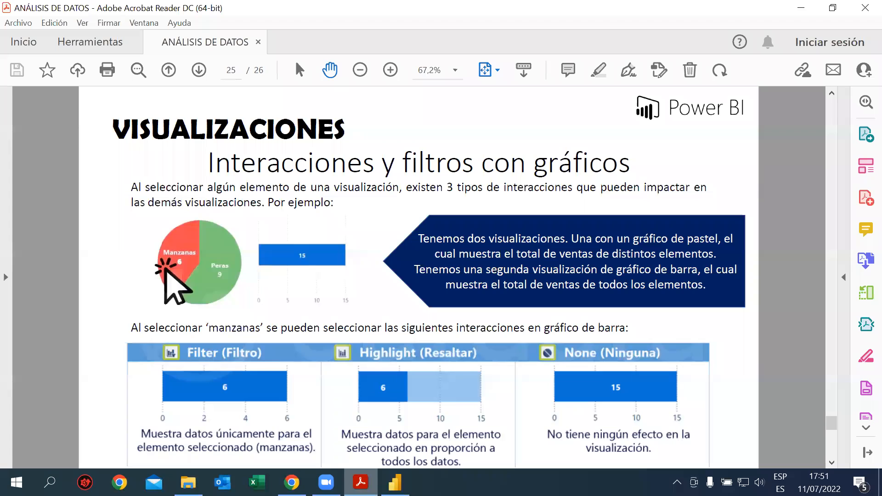
Step: View the Formato de visualizaciones page in the Acrobat PDF and return to the Power BI report
key(Right)
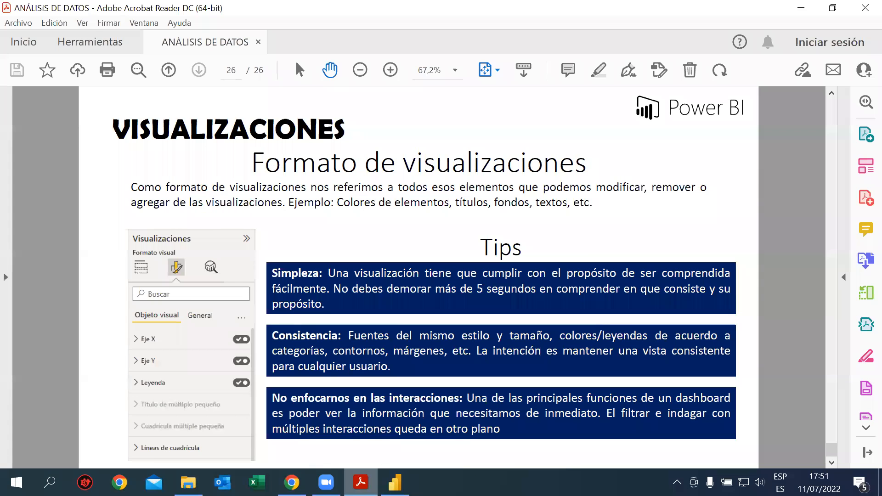
click(395, 482)
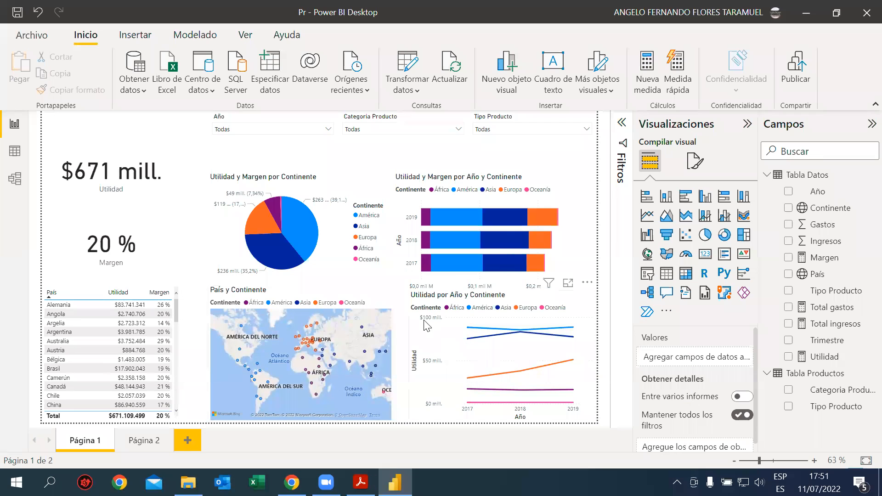
Step: Open the legend format options of the Utilidad y Margen por Continente pie chart, switching the legend off and back on
click(423, 339)
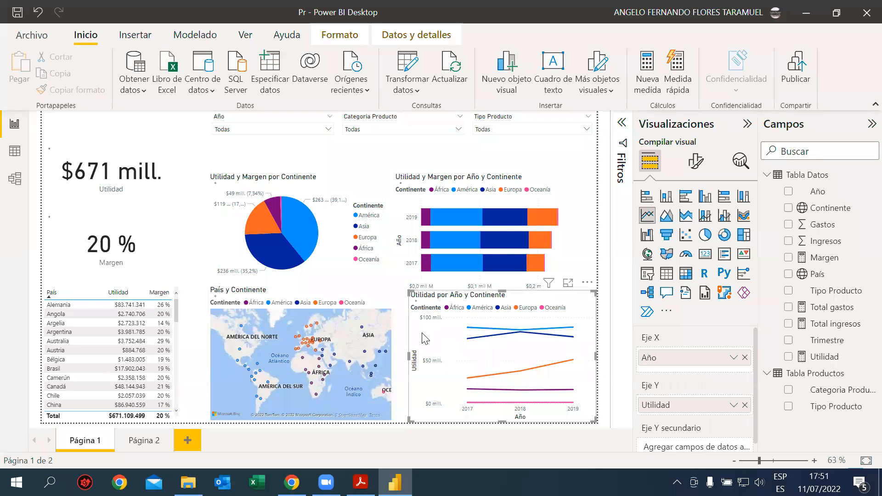
click(351, 278)
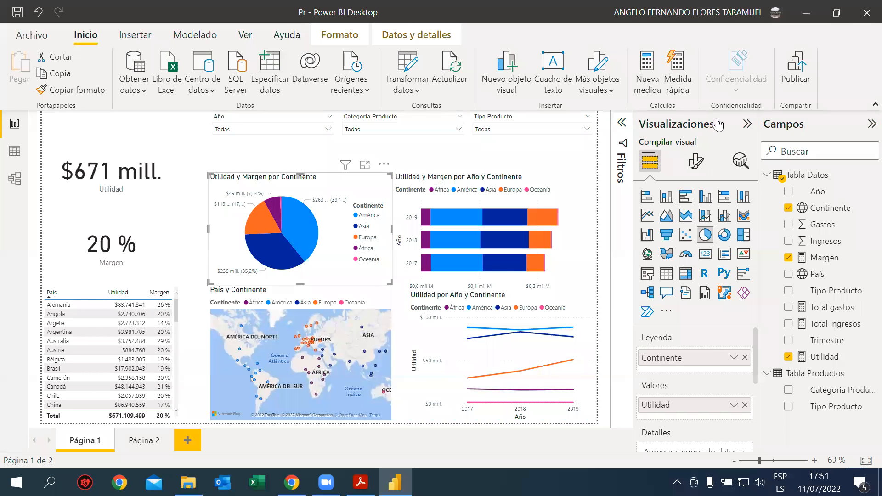
click(698, 165)
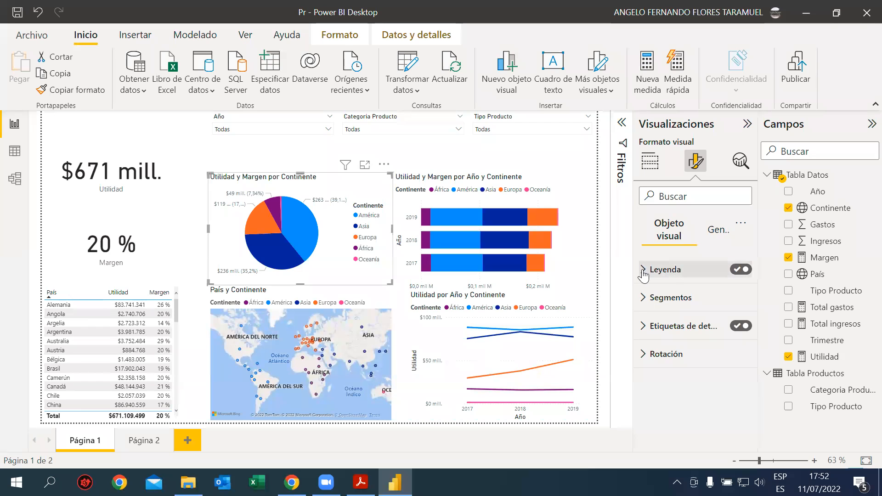
click(740, 270)
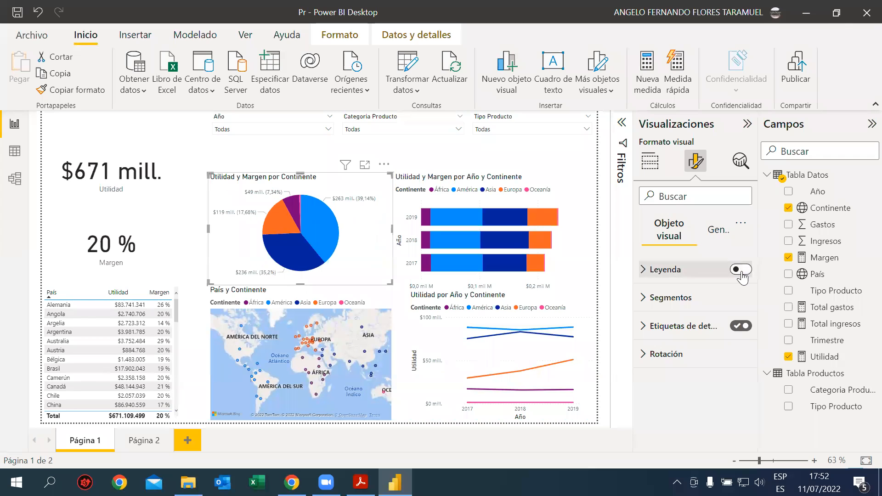
click(740, 271)
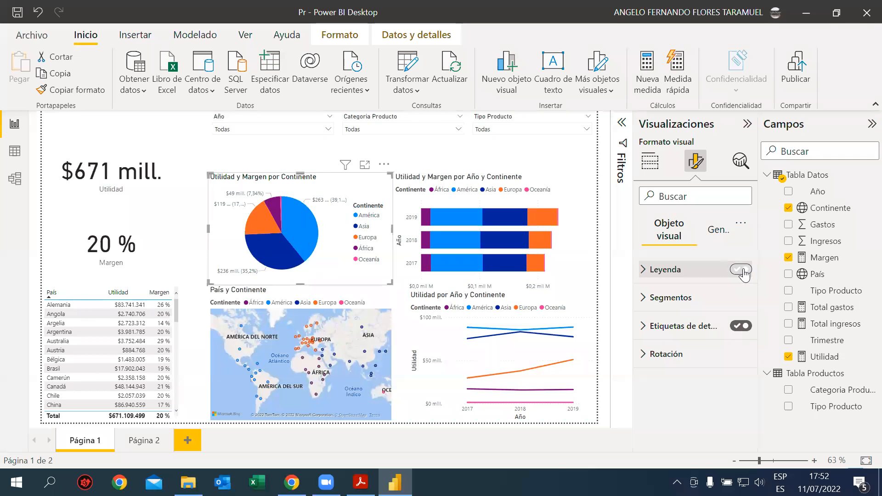
click(644, 271)
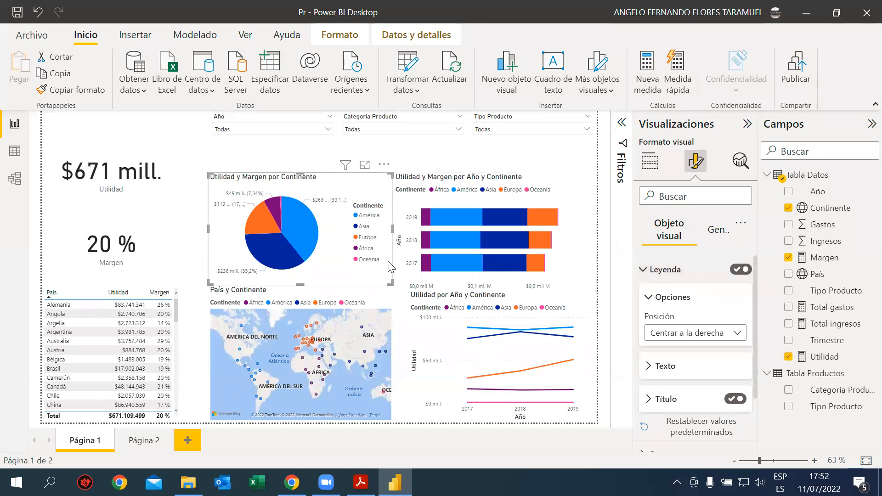
Step: Try the legend positions Centrar a la izquierda, Superior derecha and Parte superior izquierda apilada on the pie chart
click(729, 337)
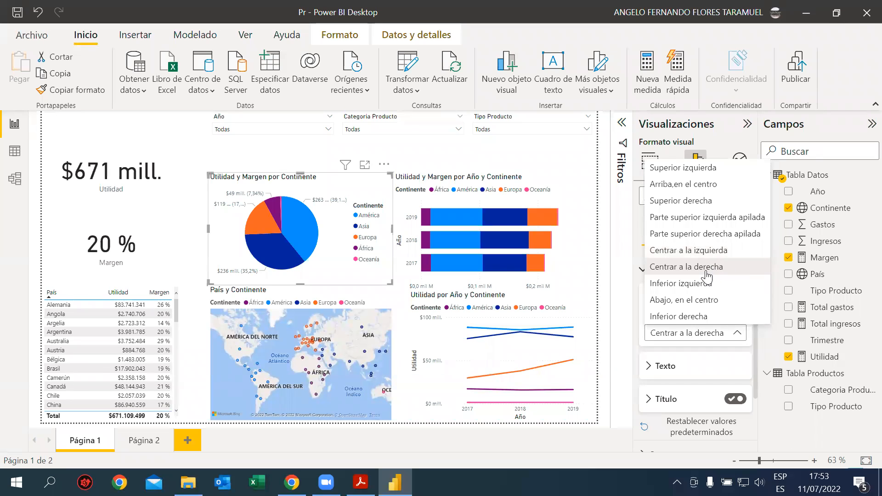
click(709, 252)
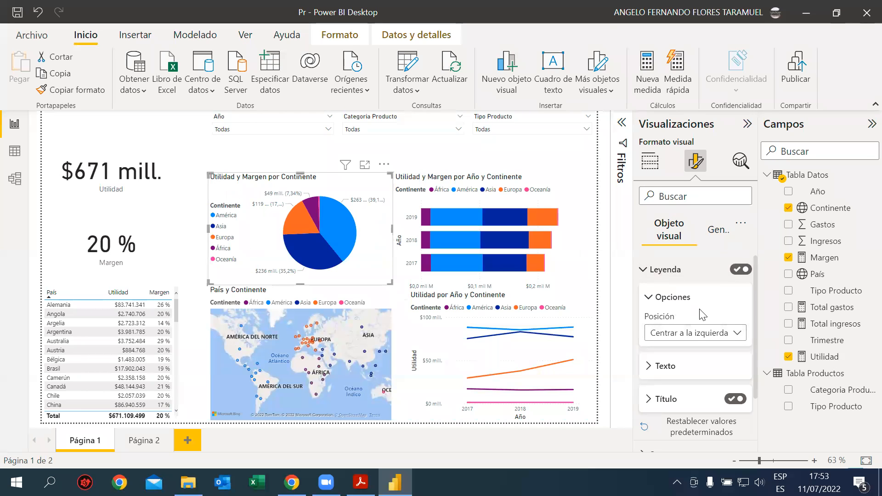
click(695, 333)
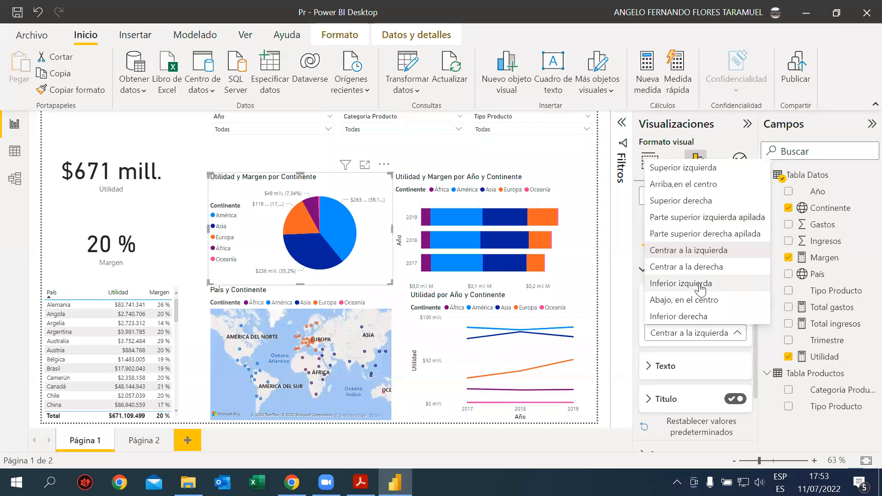
click(708, 208)
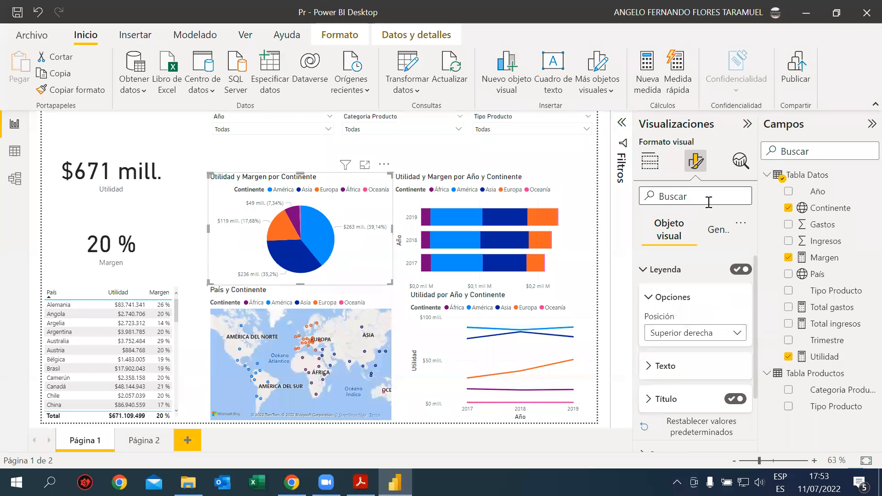
click(692, 335)
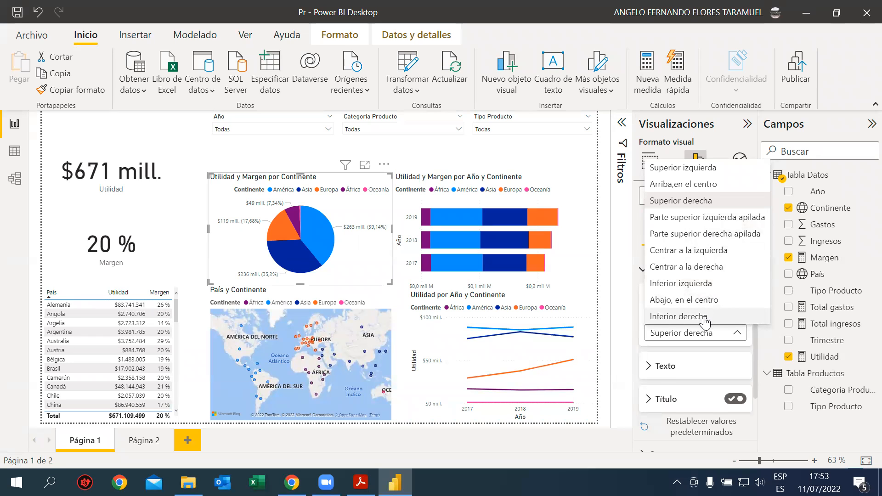
click(701, 225)
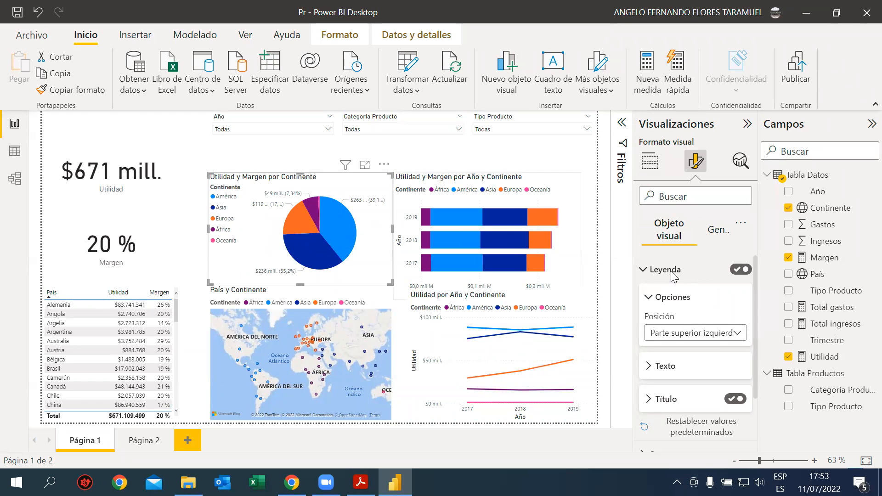
Step: Set the pie chart's legend position to Superior izquierda and collapse the legend options
click(716, 336)
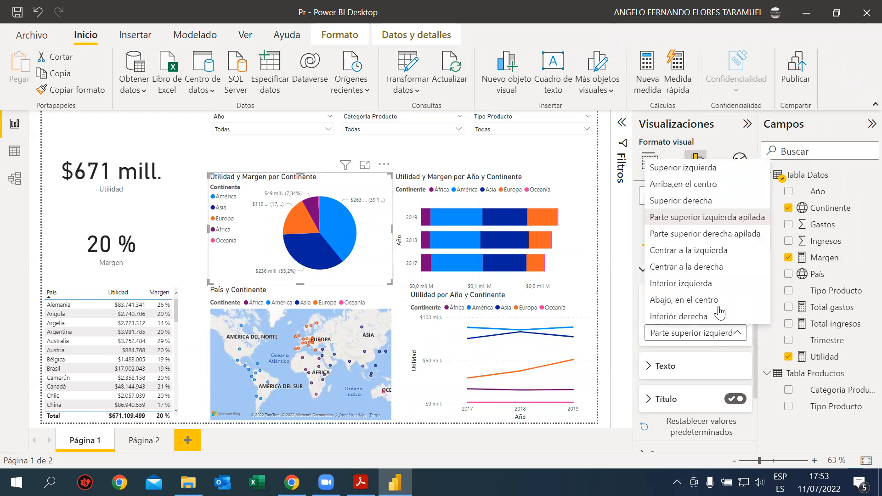
click(707, 168)
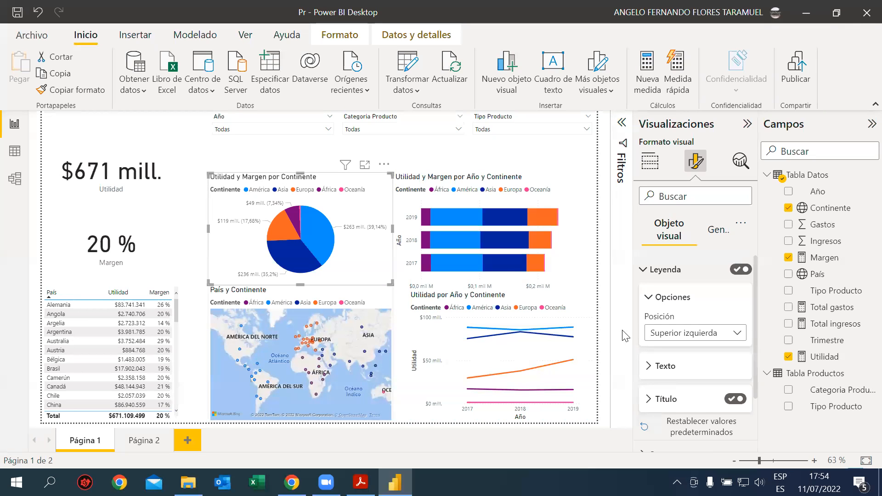
click(642, 271)
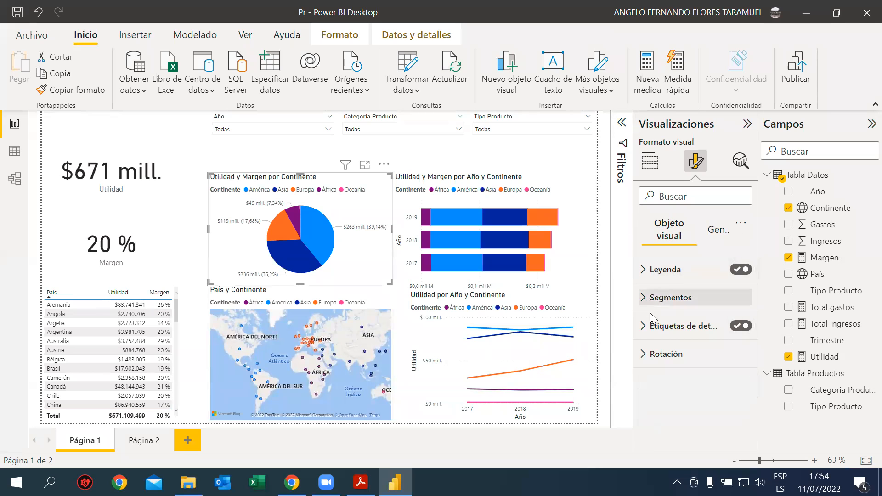
Step: Examine the pie chart's data label options and its general size and position properties
click(648, 331)
scroll(662, 353, down, 2)
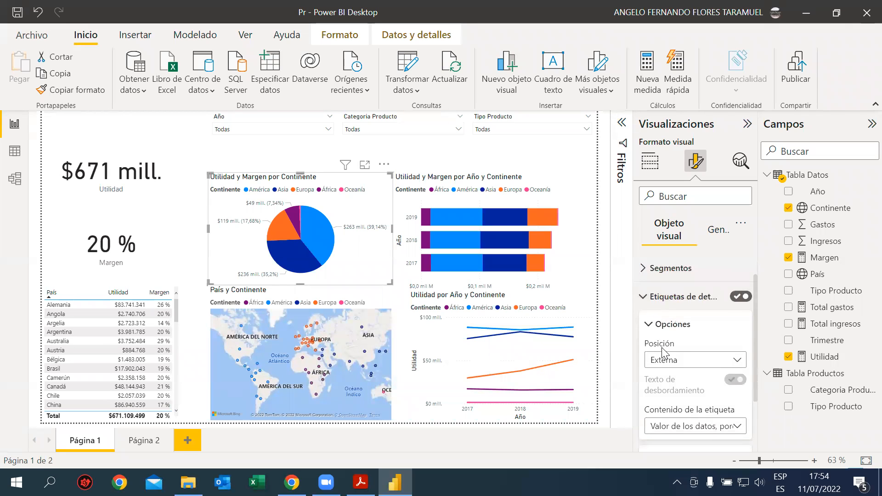
scroll(663, 356, down, 1)
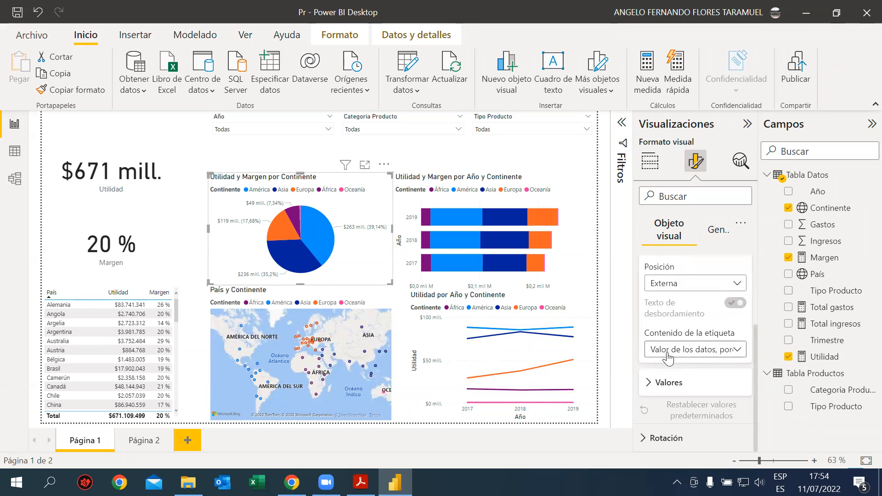
scroll(698, 353, up, 3)
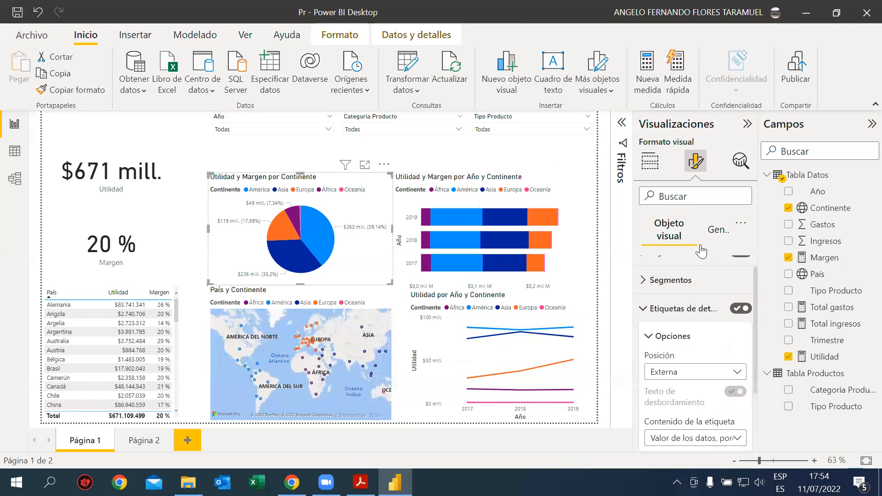
click(725, 243)
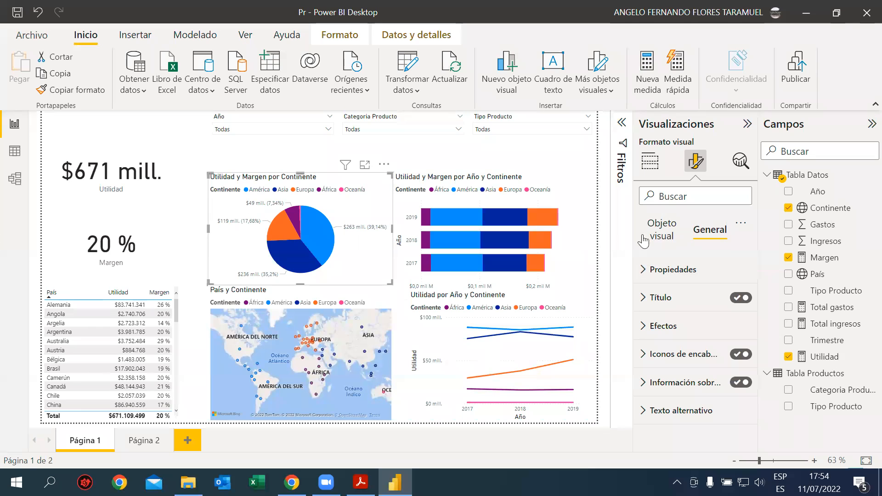
click(649, 275)
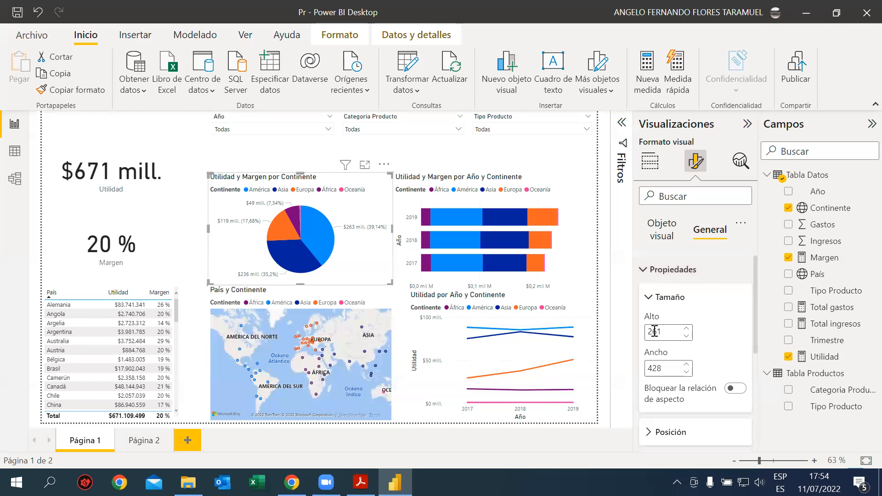
scroll(675, 368, down, 1)
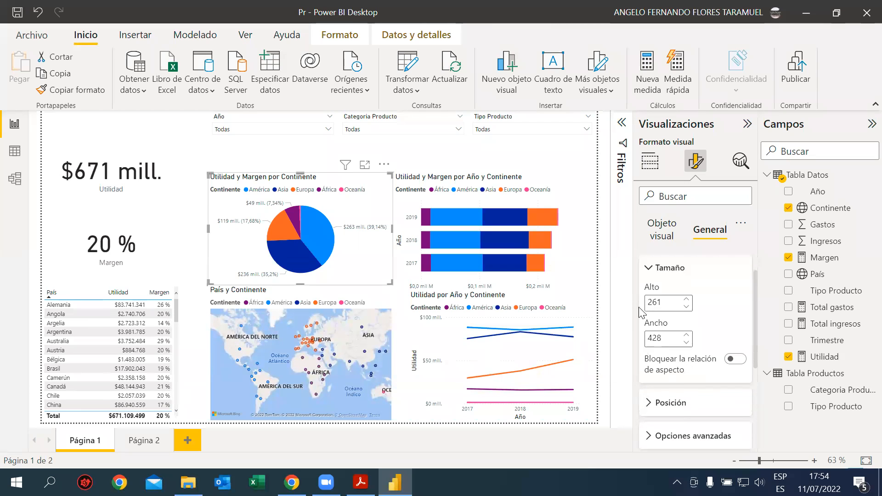
click(649, 270)
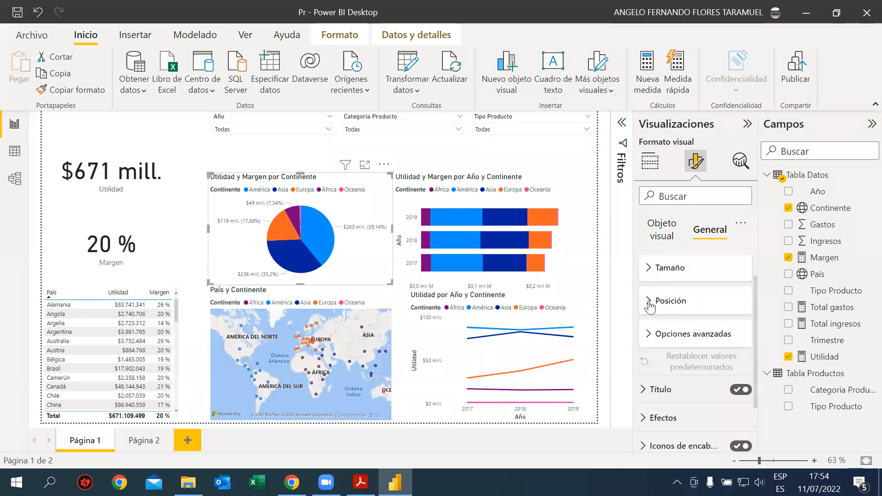
scroll(650, 292, up, 1)
click(648, 268)
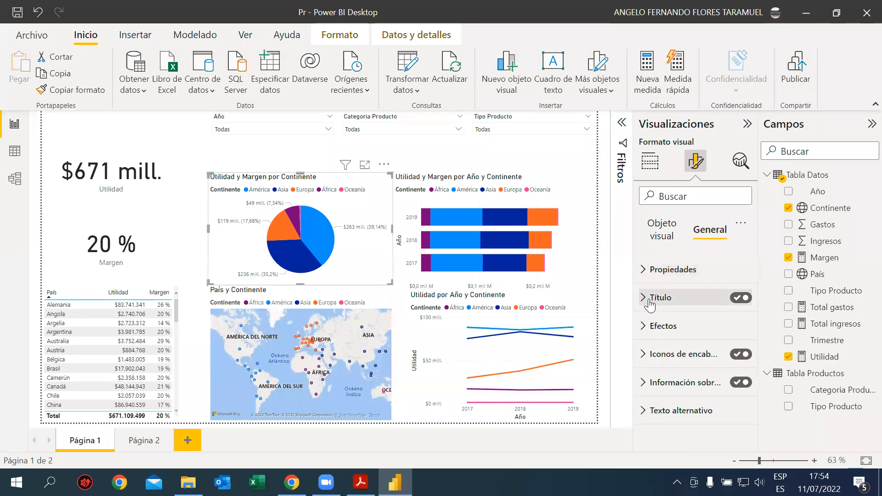
Step: Examine the pie chart's title settings, checking the available heading styles and the full title text
click(641, 299)
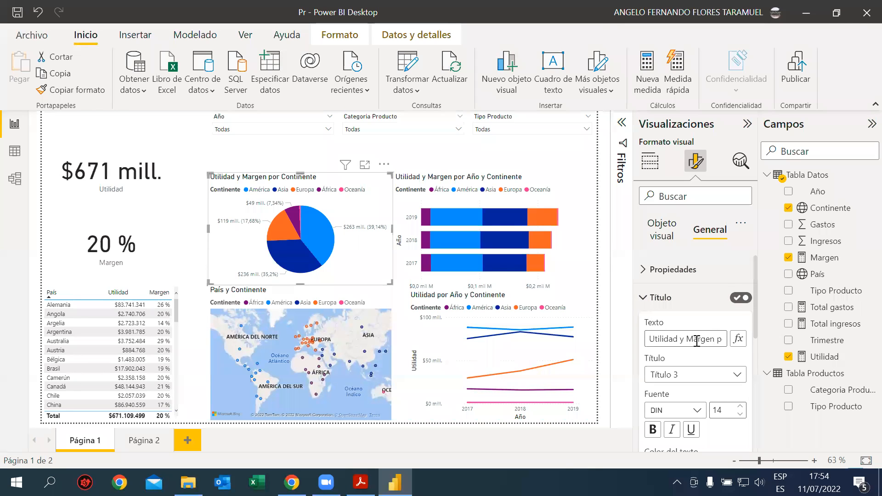
click(737, 380)
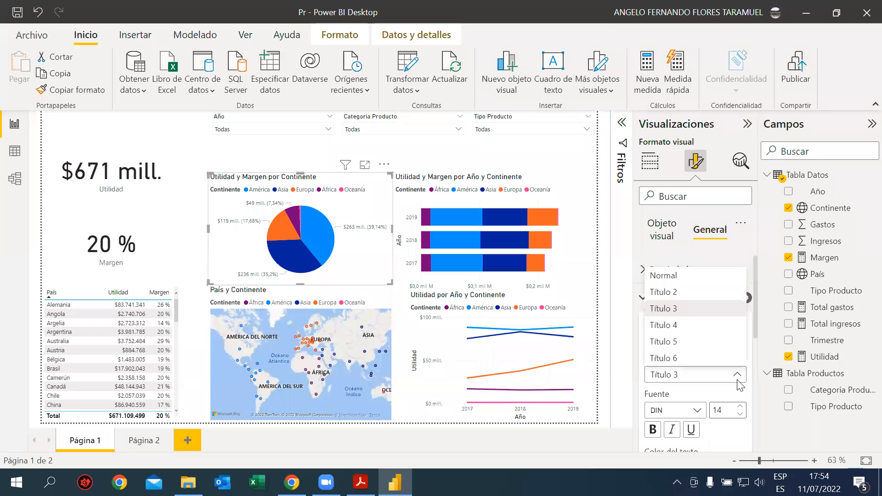
click(737, 379)
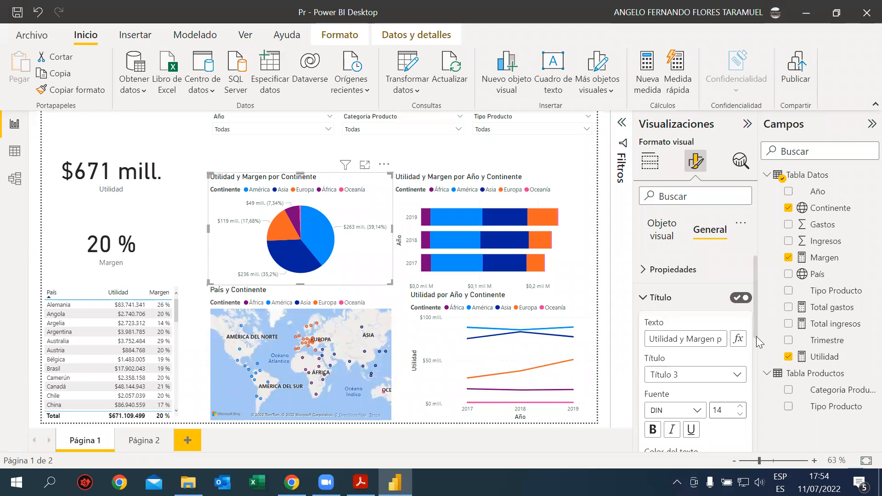
key(Right)
key(Right)
key(Right)
key(Right)
key(Right)
key(Right)
key(Right)
key(Right)
key(Right)
key(Right)
key(Right)
key(Right)
key(Right)
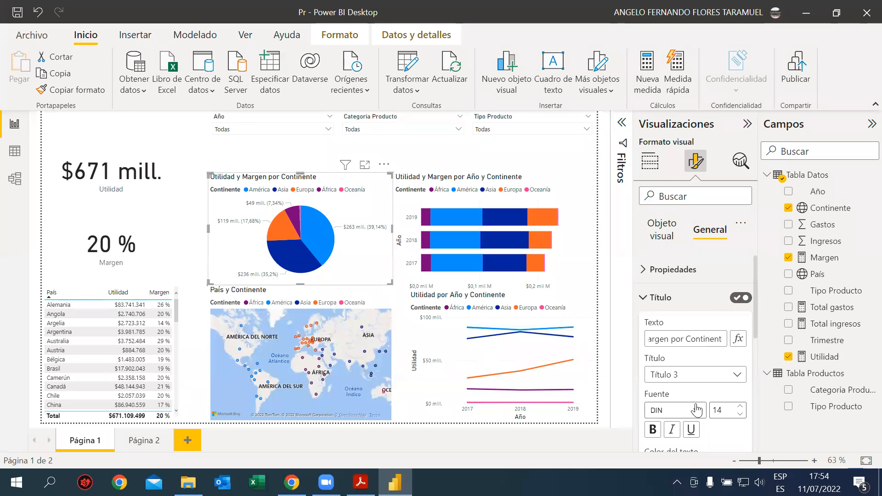
Step: Make the pie chart's title bold, review its colour and alignment options, and collapse the title settings
scroll(695, 410, down, 1)
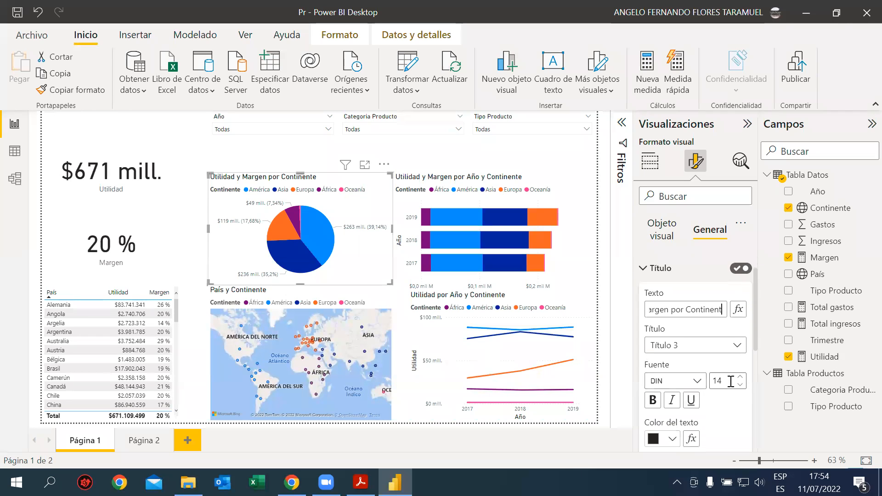
click(652, 403)
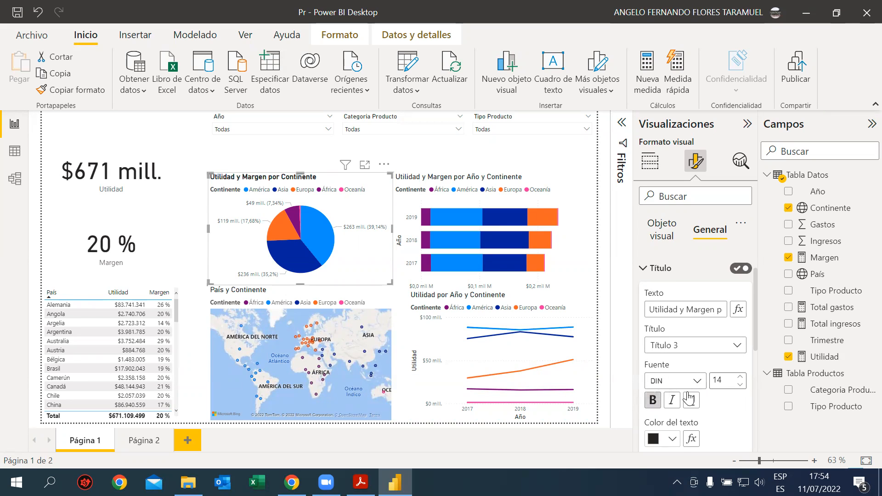
scroll(691, 398, down, 4)
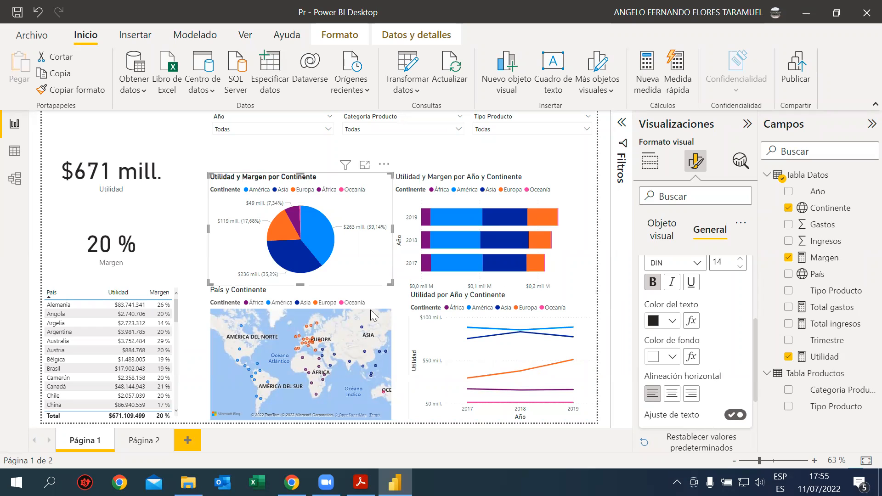
scroll(718, 318, up, 1)
scroll(718, 318, up, 5)
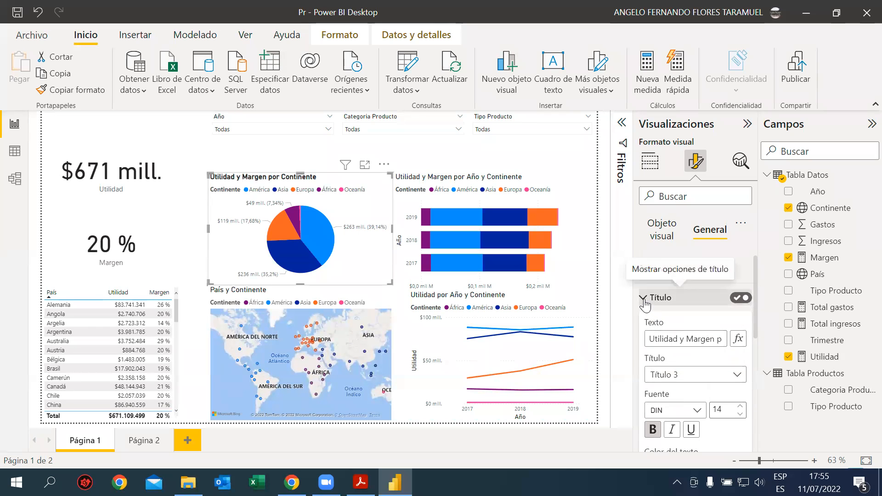
click(648, 304)
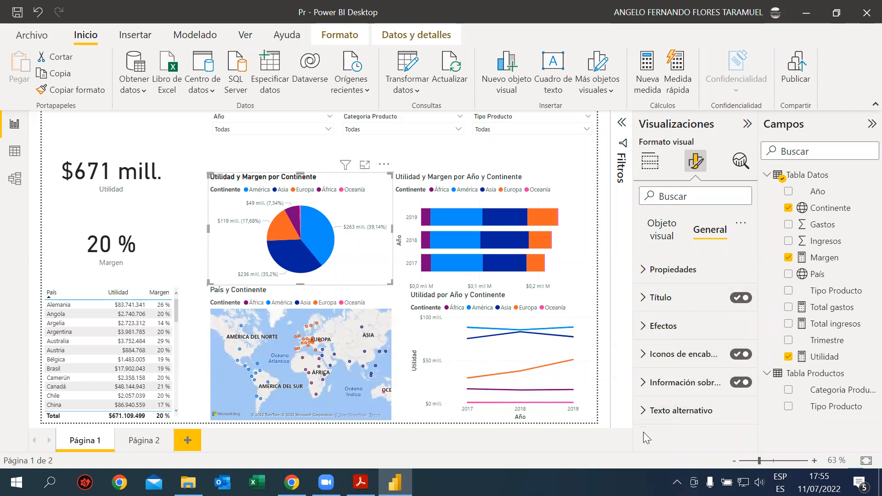
Step: Examine the pie chart's alternative text field and the colour options of its header icons
click(644, 420)
scroll(698, 395, down, 1)
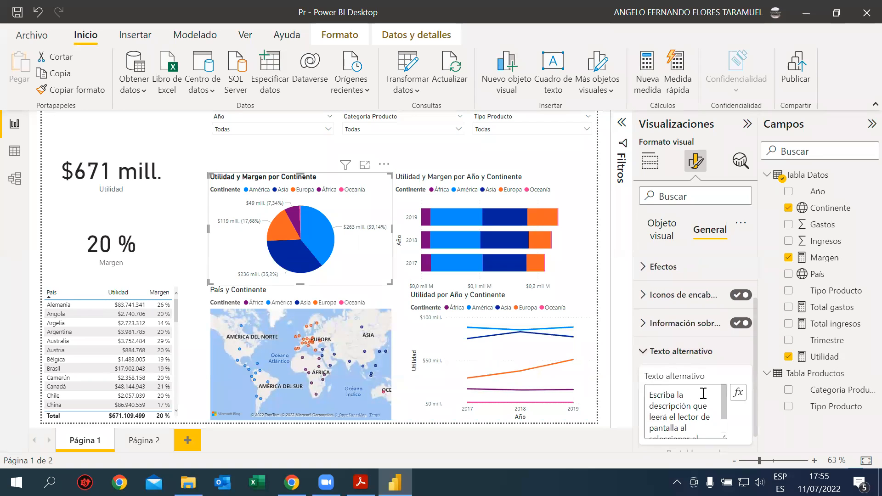
click(644, 352)
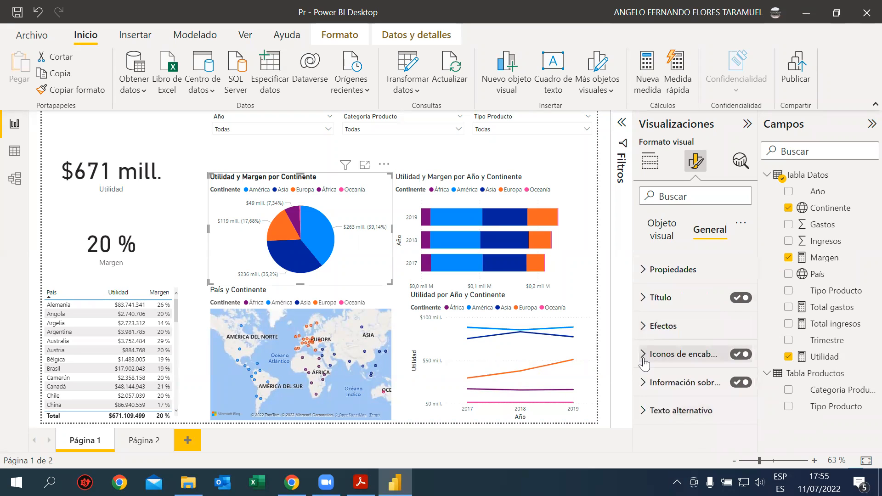
click(645, 360)
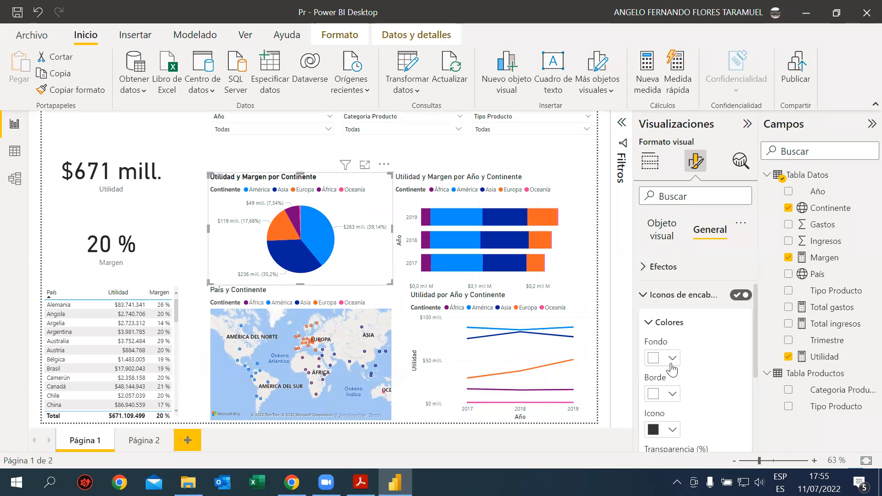
scroll(673, 369, down, 3)
scroll(672, 370, up, 2)
scroll(673, 372, down, 2)
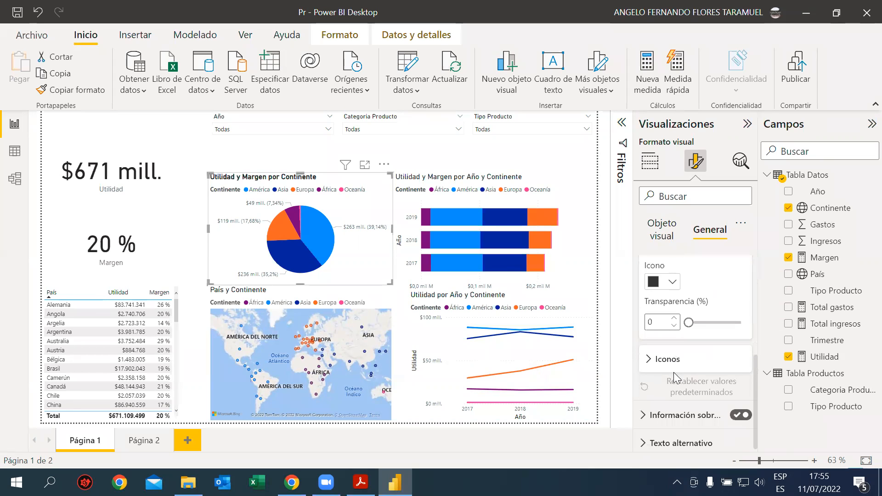
Step: Review which header icons can be shown on the pie chart and collapse the header icon settings
click(651, 362)
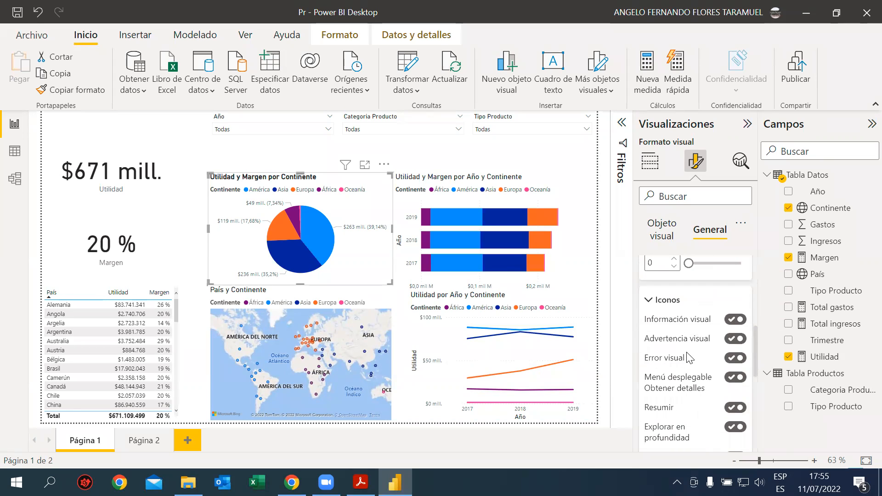
scroll(657, 330, up, 4)
click(654, 323)
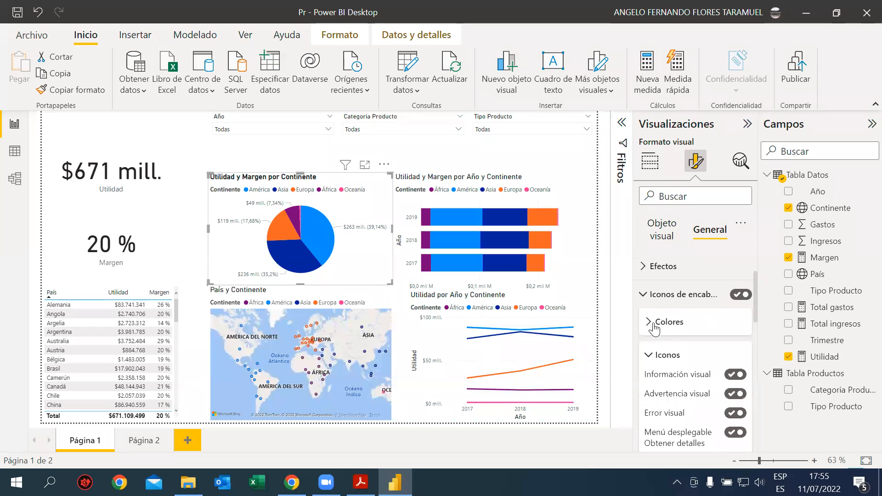
scroll(654, 327, up, 1)
click(652, 350)
scroll(649, 354, up, 1)
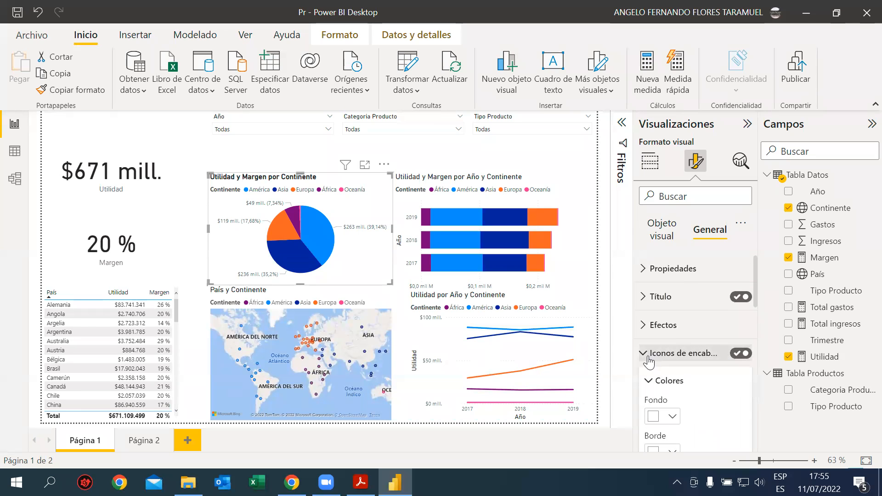
click(647, 358)
Step: Set the pie chart's detail label content to Porcentaje del total and collapse the label options
click(659, 234)
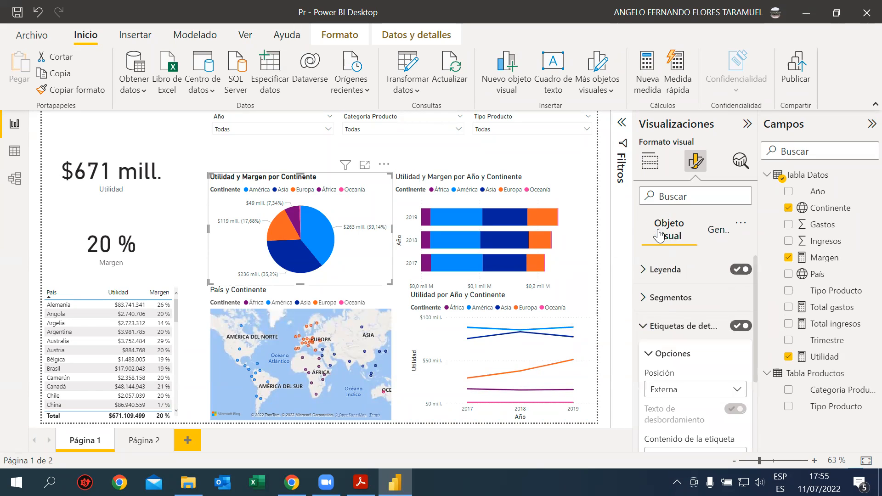
click(645, 326)
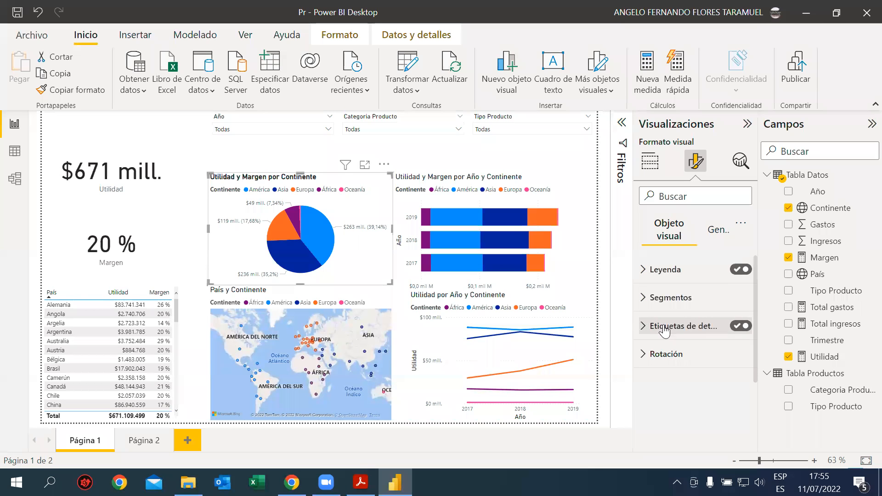
click(650, 326)
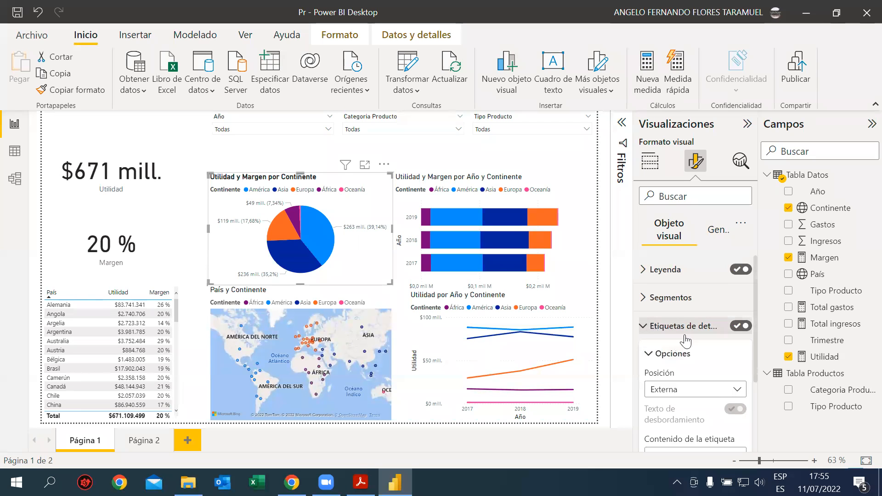
scroll(685, 342, down, 1)
click(699, 367)
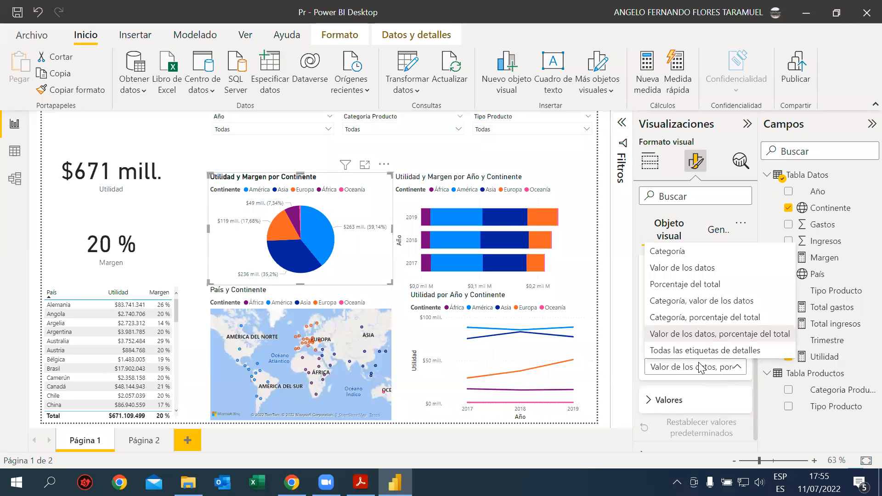
click(699, 367)
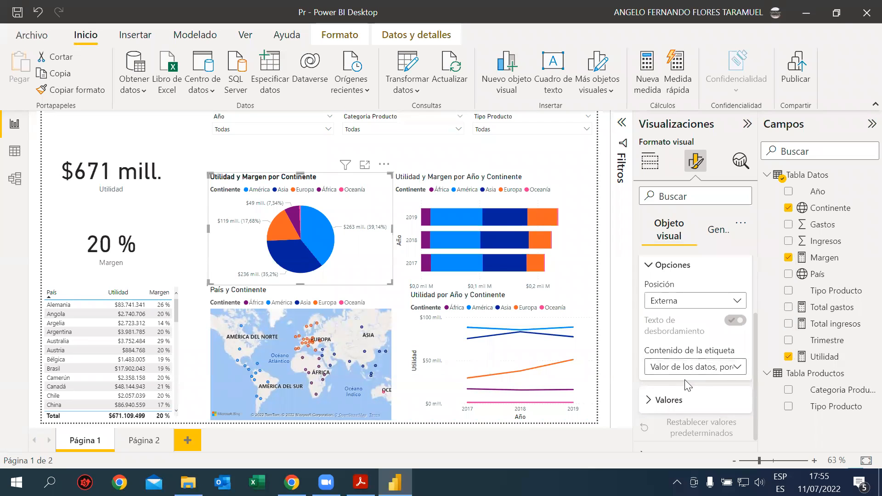
scroll(693, 349, up, 2)
scroll(698, 303, up, 2)
scroll(699, 349, down, 2)
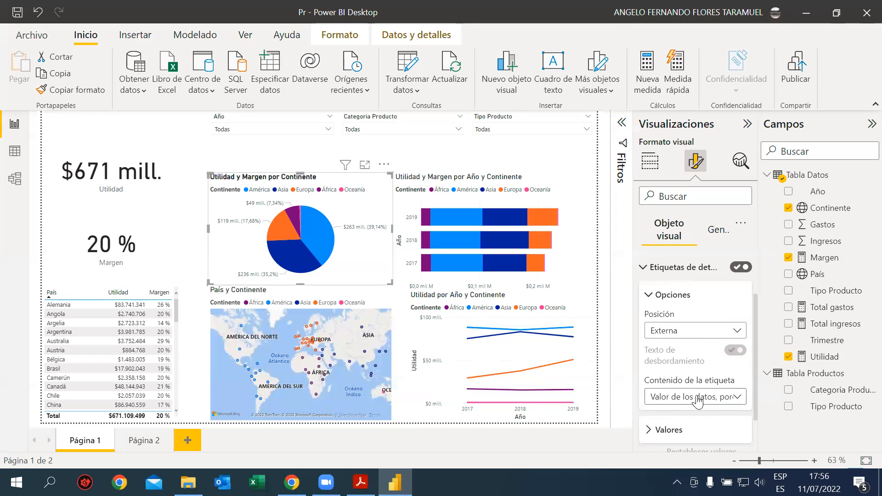
click(697, 400)
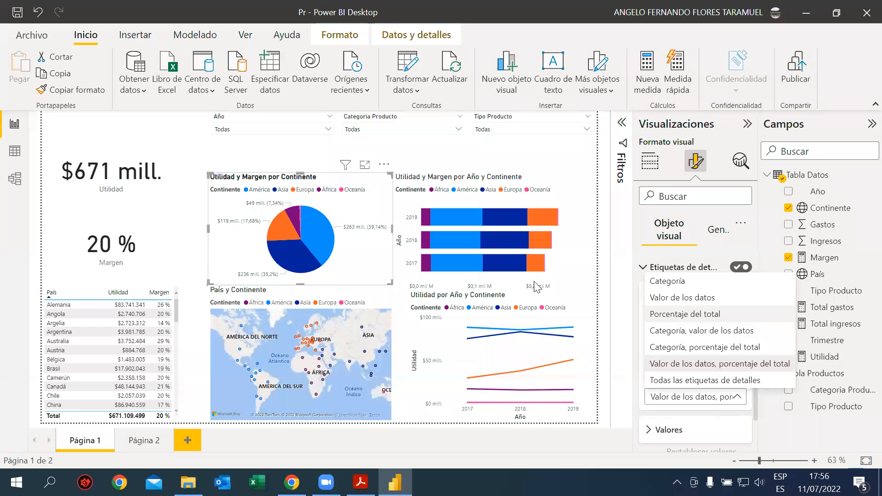
click(282, 234)
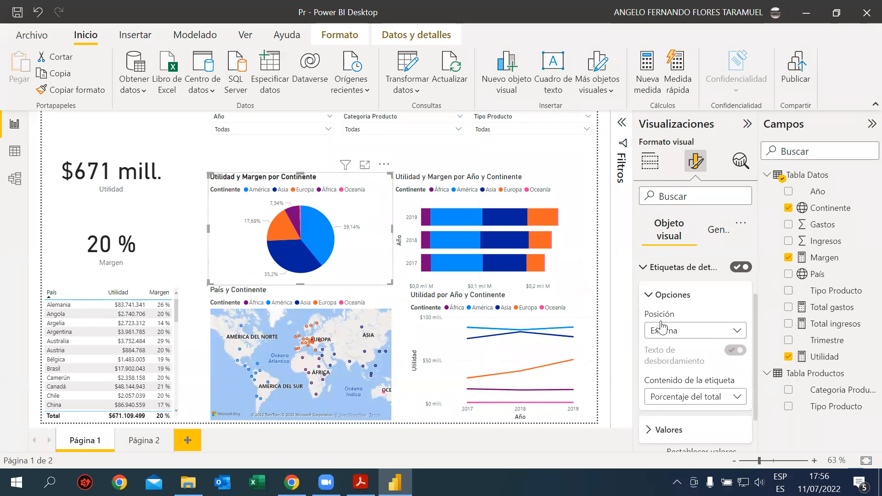
click(654, 295)
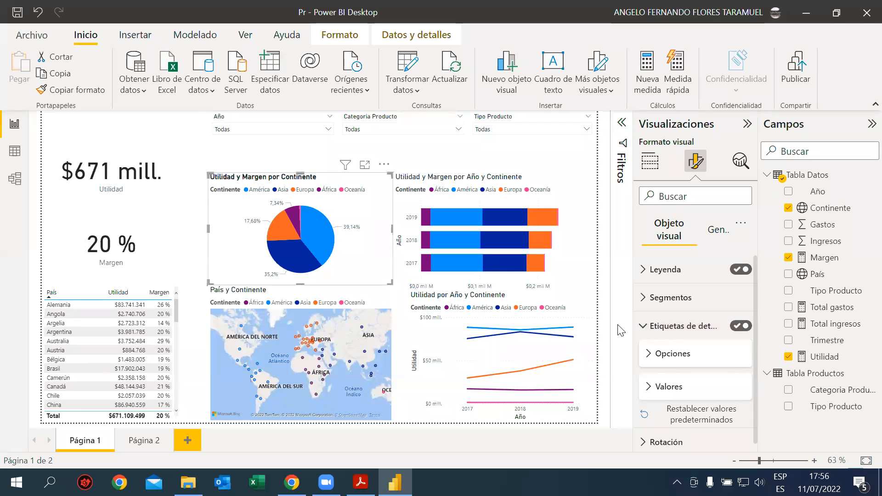
Step: Widen the Visualizaciones pane and briefly check the value settings of the detail labels
drag(634, 327, 611, 328)
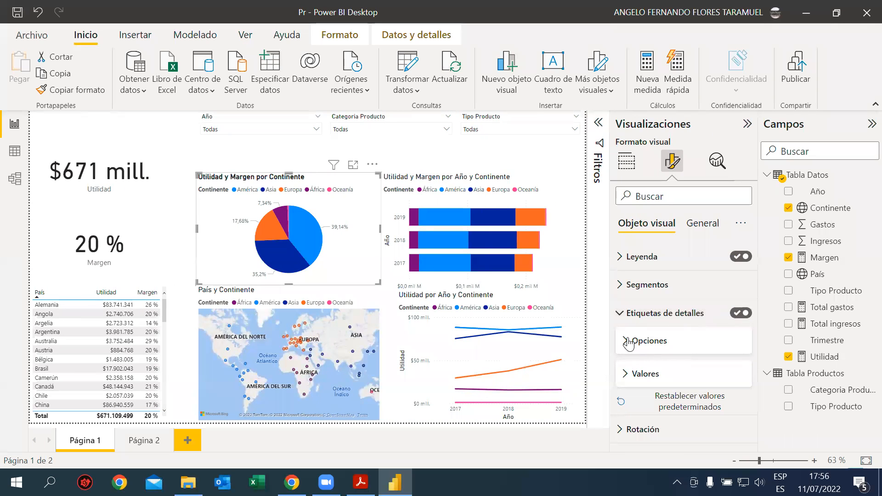
click(625, 373)
click(625, 373)
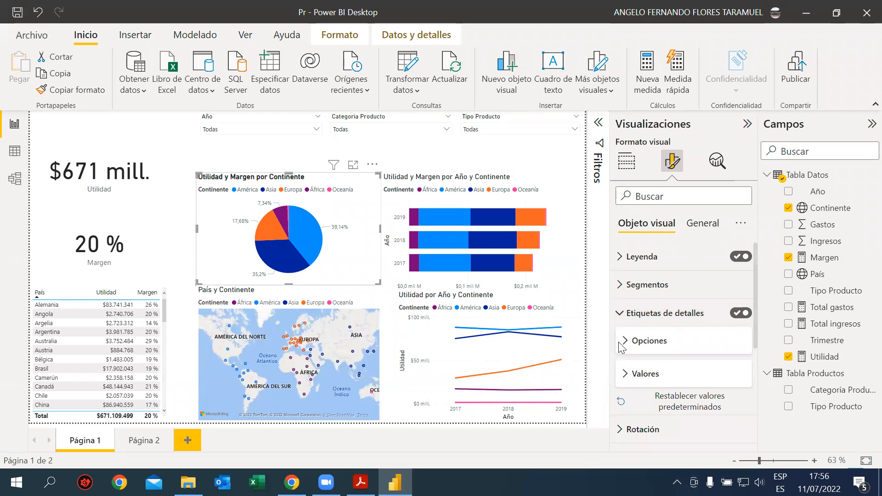
Step: Try the pie chart's label content as Valor de los datos, followed by Valor de los datos, porcentaje del total
click(626, 341)
scroll(654, 363, down, 2)
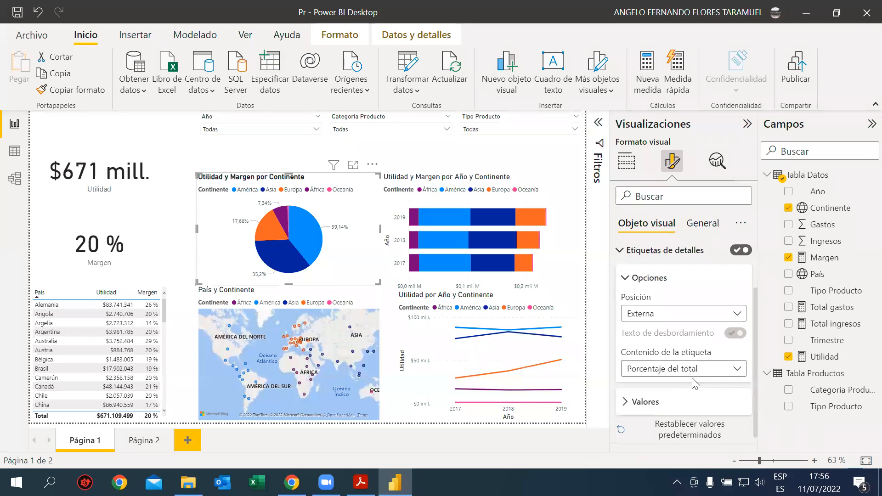
click(718, 369)
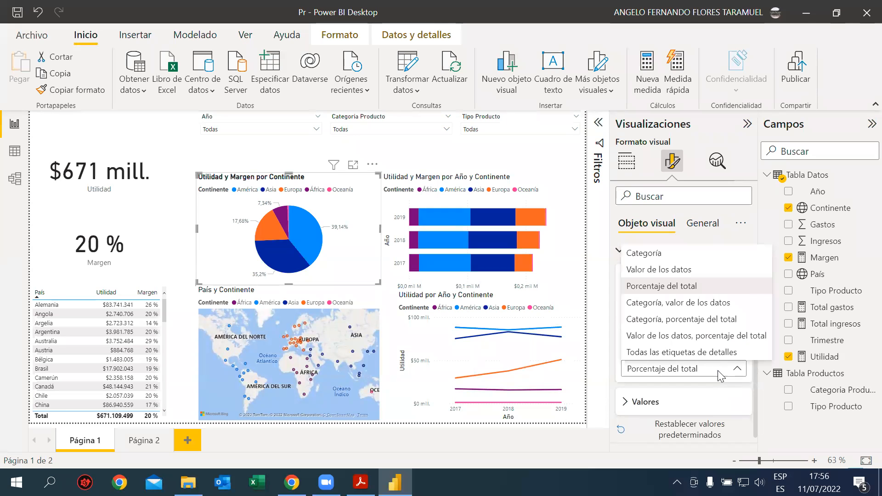
click(674, 271)
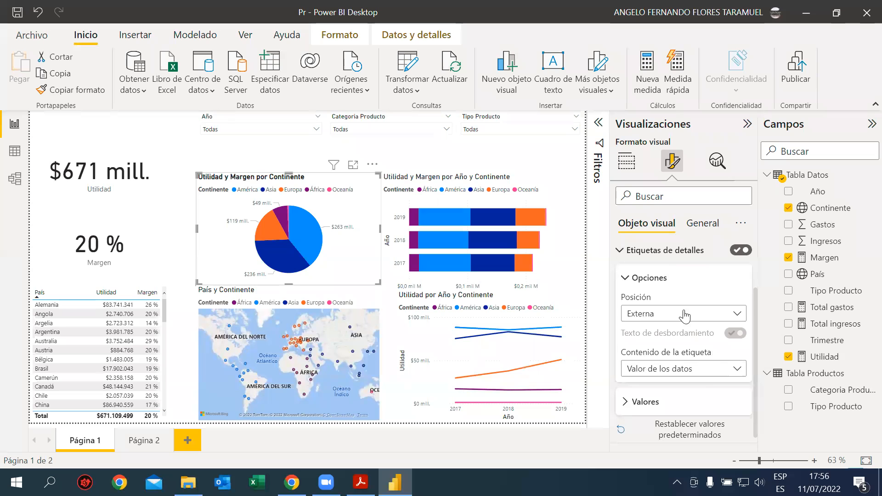
click(701, 372)
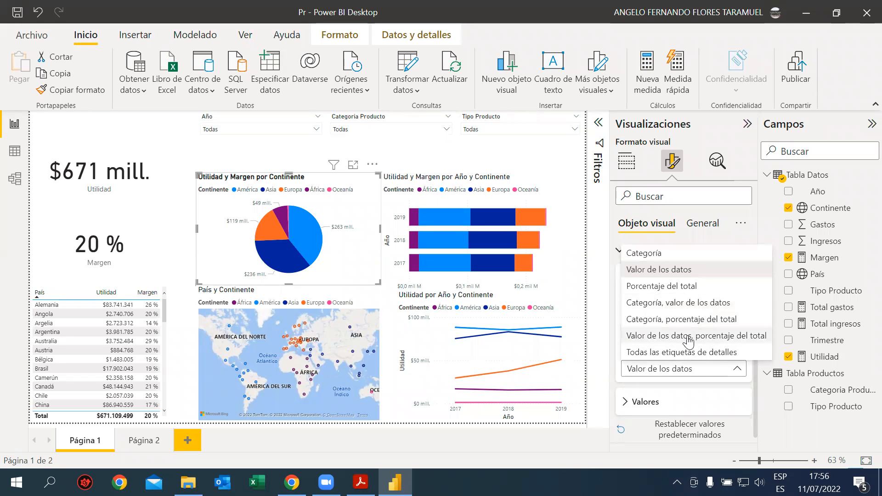
click(715, 341)
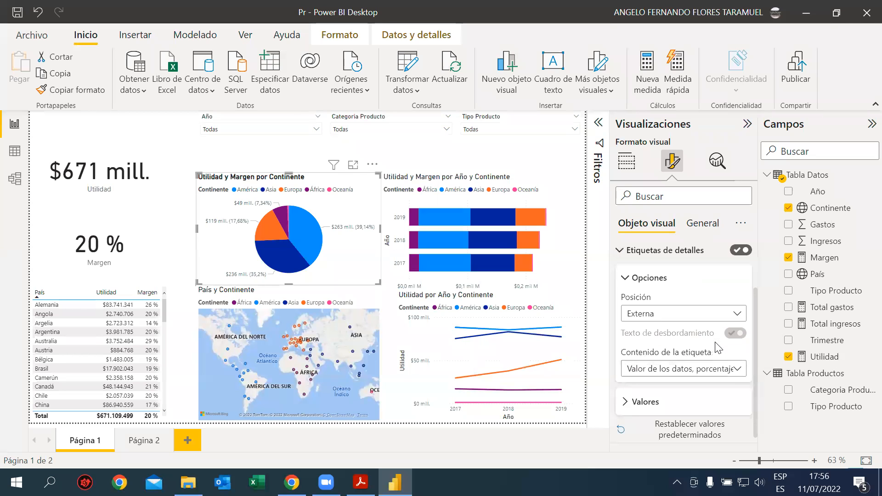
Step: Switch the pie chart's label content back to Porcentaje del total and close the label options
click(682, 372)
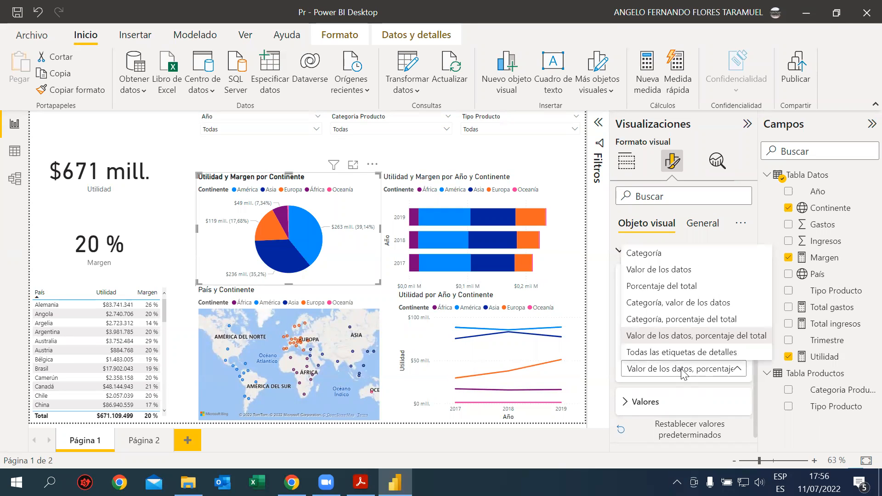
click(659, 289)
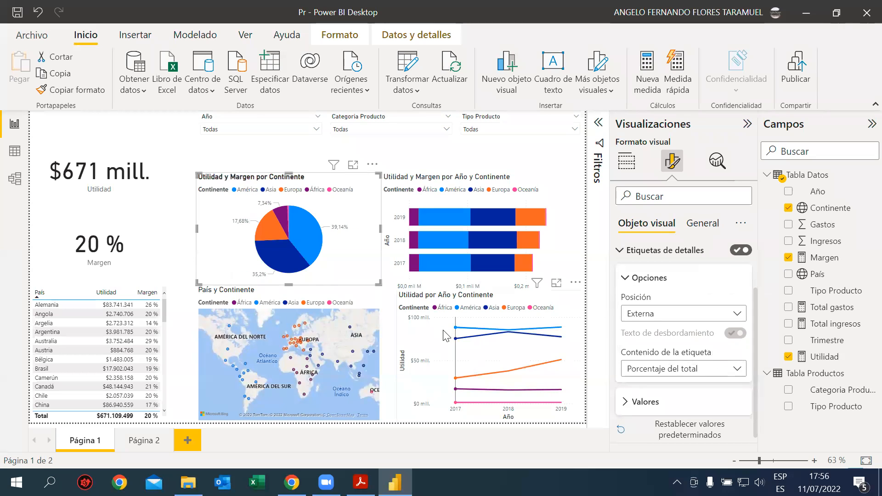
mouse_move(444, 331)
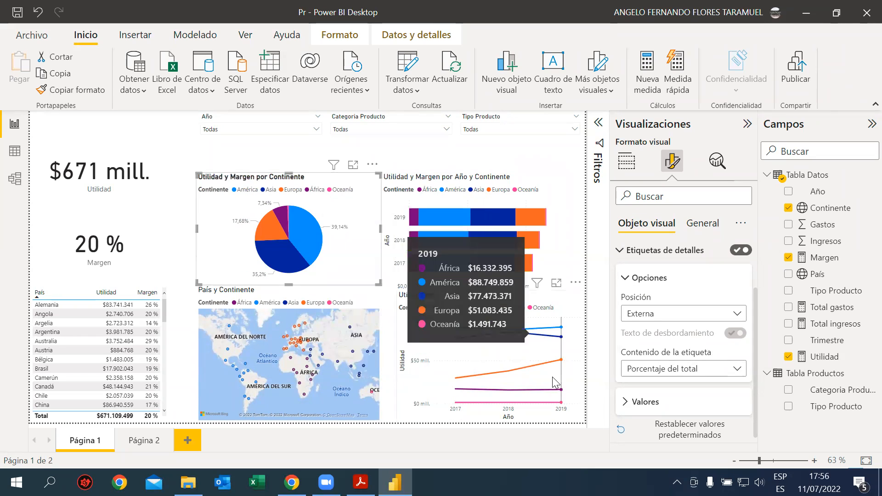
click(626, 279)
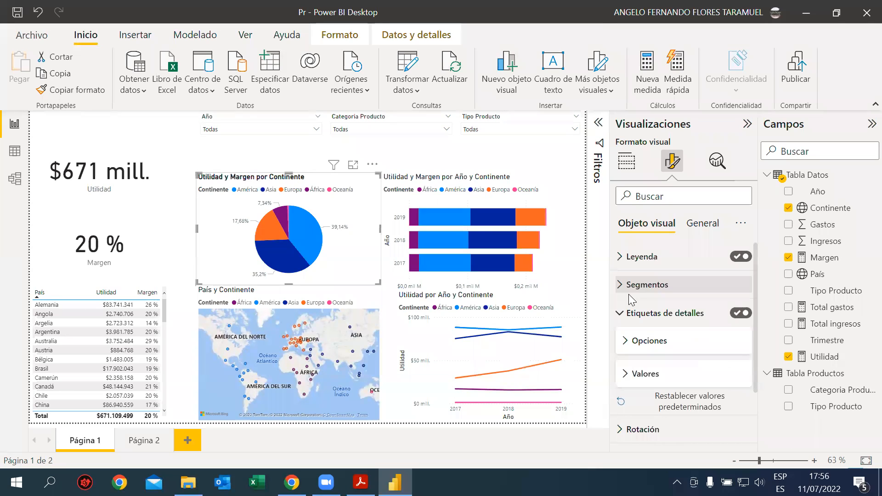
Step: Examine the font, colour, decimal and display unit settings for the pie chart's detail label values
click(643, 375)
scroll(665, 376, down, 3)
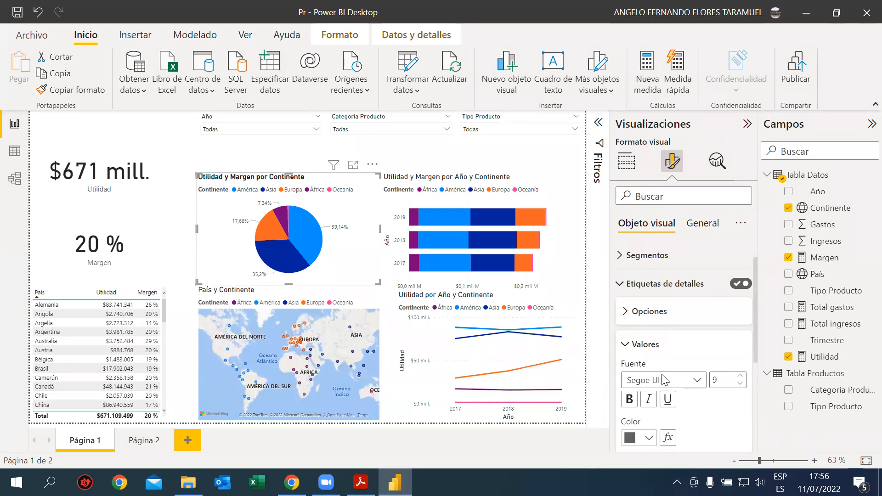
scroll(662, 374, down, 3)
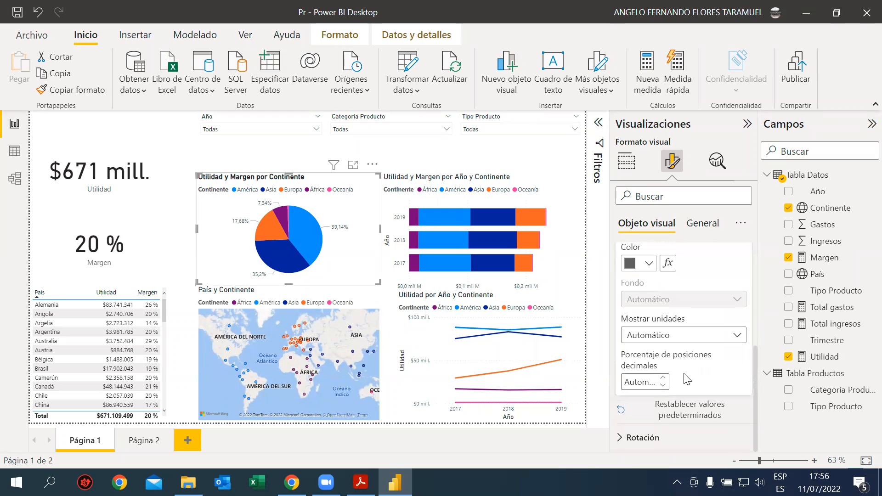
click(705, 339)
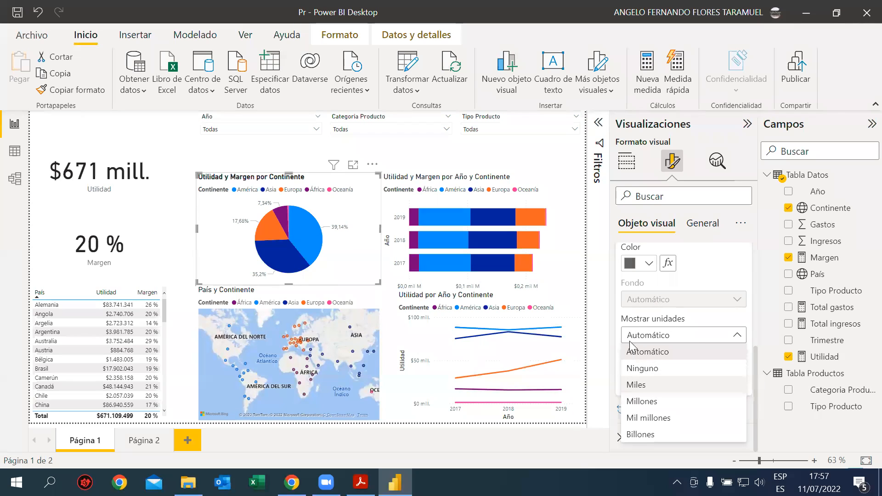
click(146, 190)
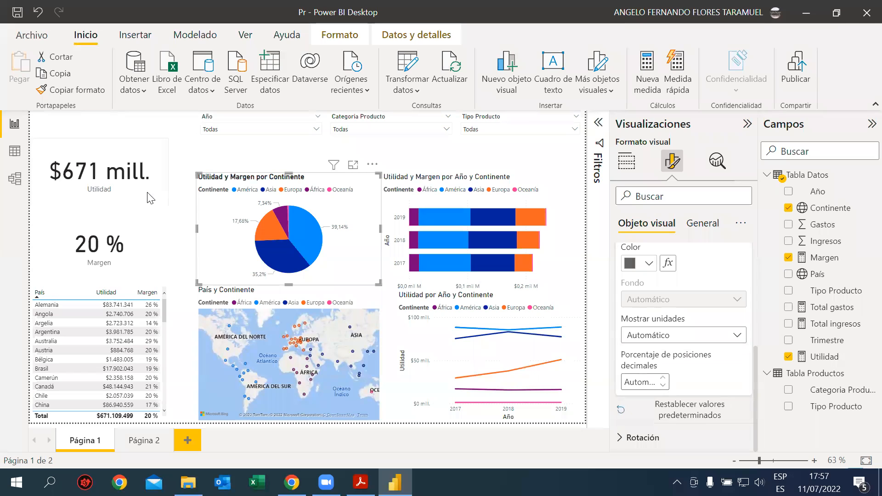
Step: Examine the Utilidad card's callout value formatting and its display unit options
click(157, 202)
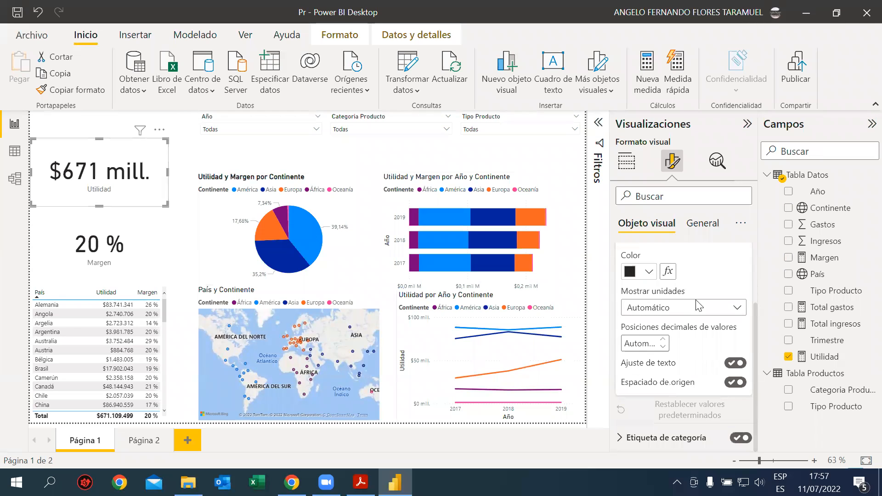
scroll(692, 356, up, 1)
scroll(692, 357, up, 2)
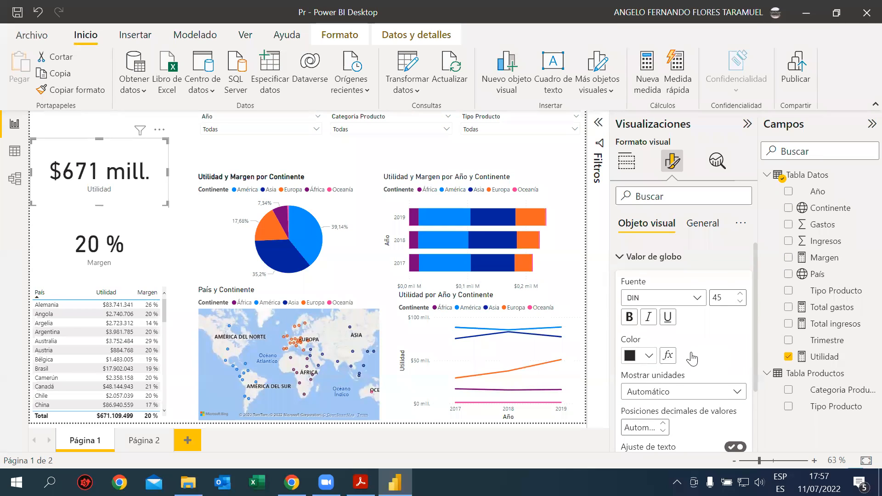
scroll(692, 356, down, 1)
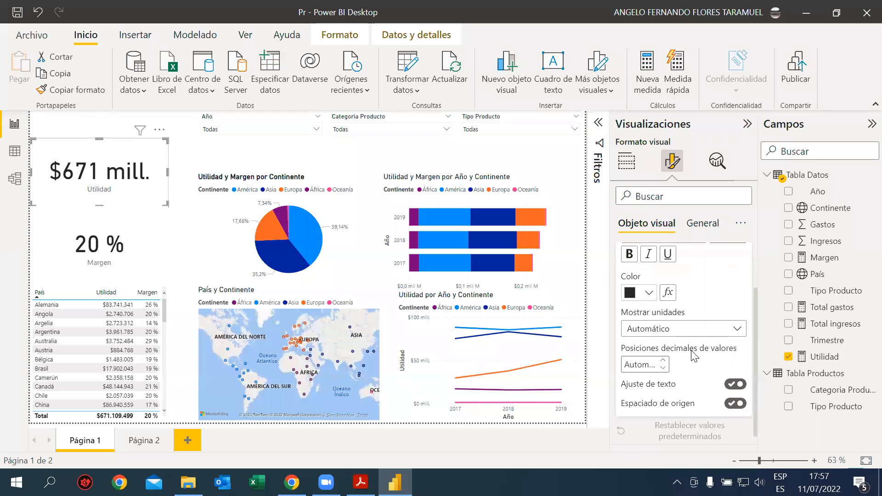
click(714, 329)
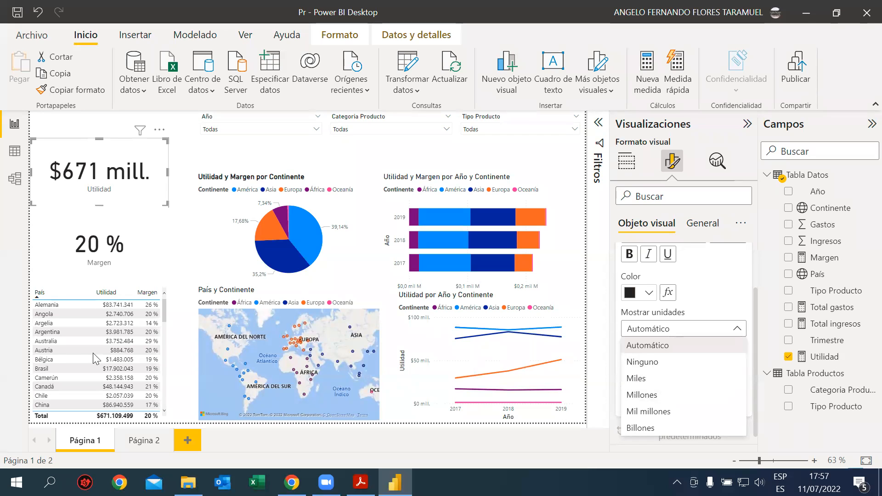
click(56, 305)
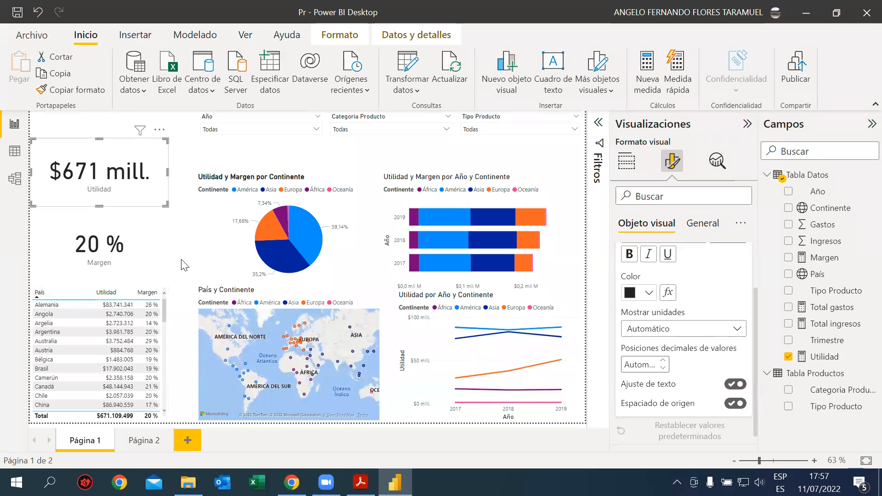
Step: Cross-filter the dashboard by Alemania, Argelia and Austria in turn from the country table
click(182, 261)
click(70, 304)
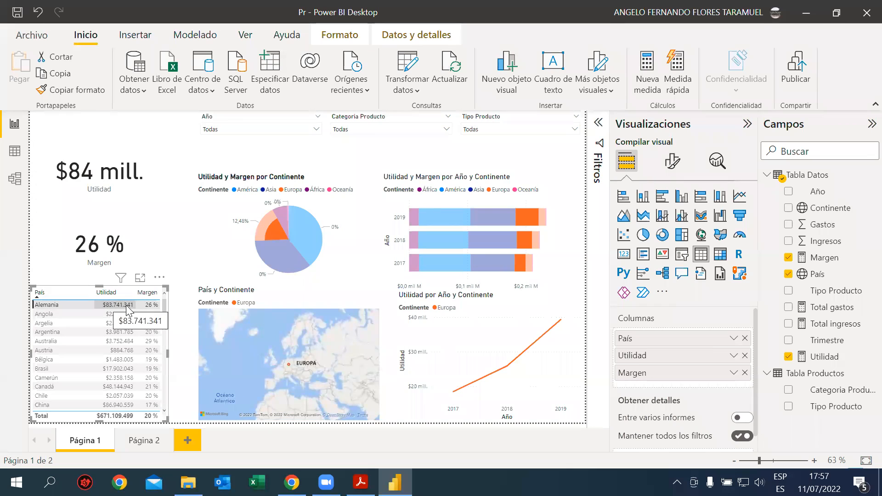
click(87, 324)
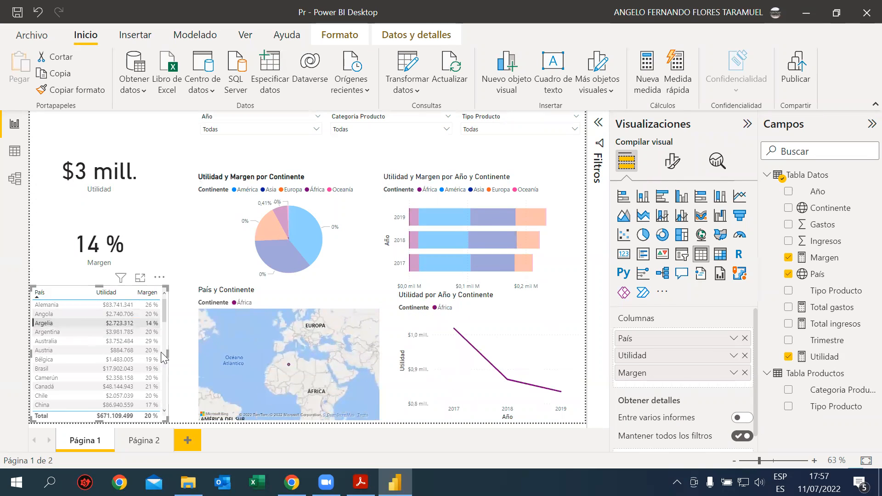
click(72, 350)
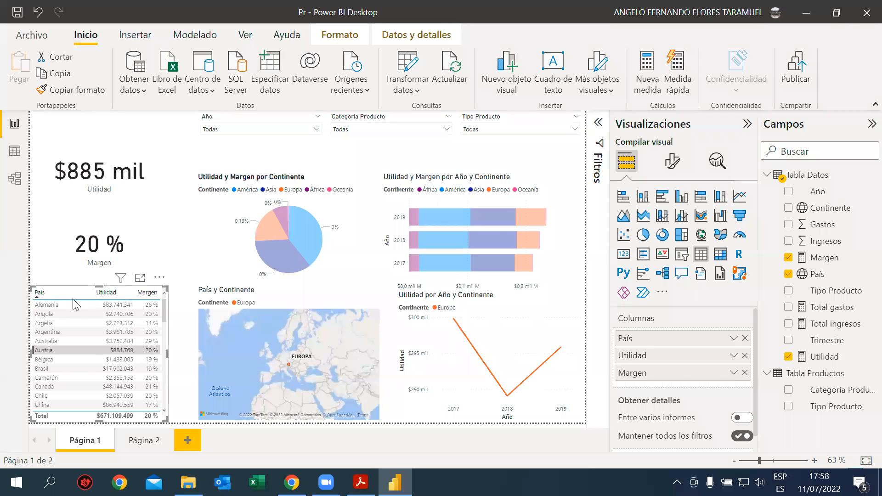
click(188, 261)
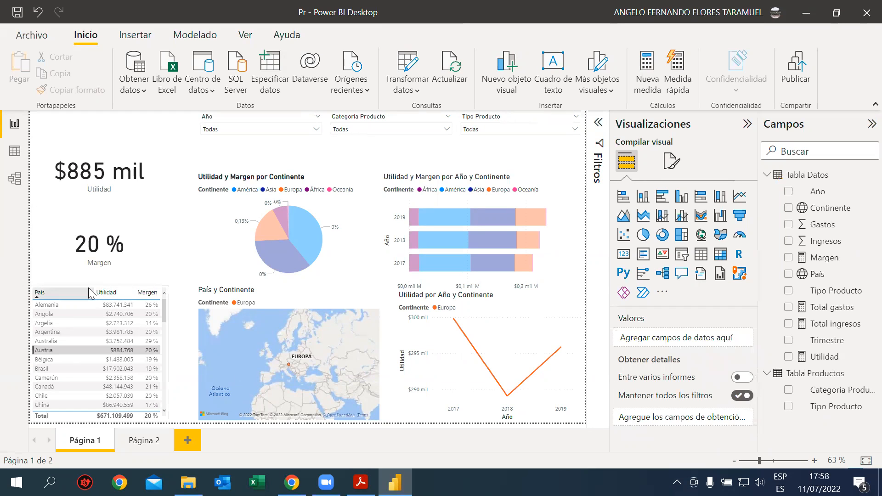
Step: Try the País sort order in the country table and clear the Austria selection
click(90, 294)
click(80, 298)
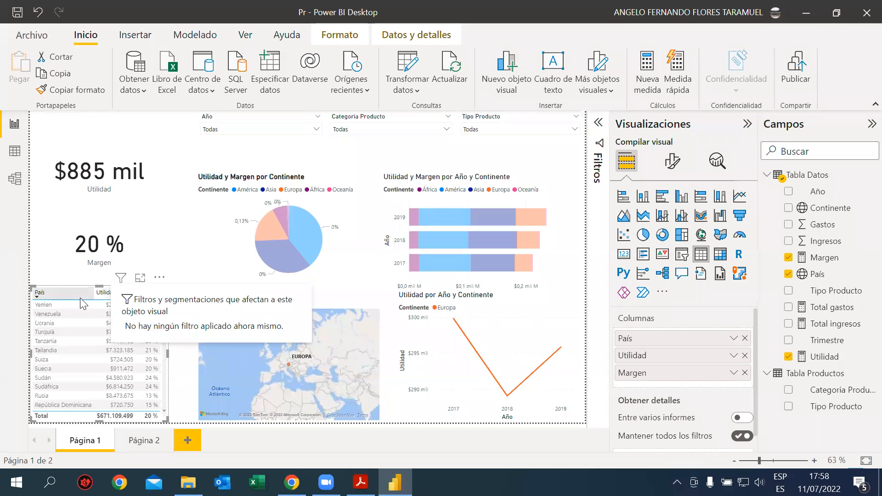
click(74, 295)
click(181, 265)
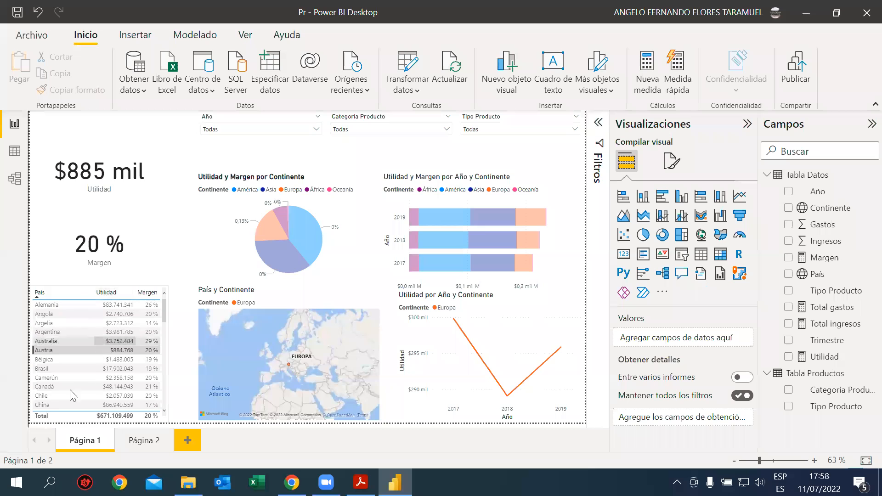
click(47, 416)
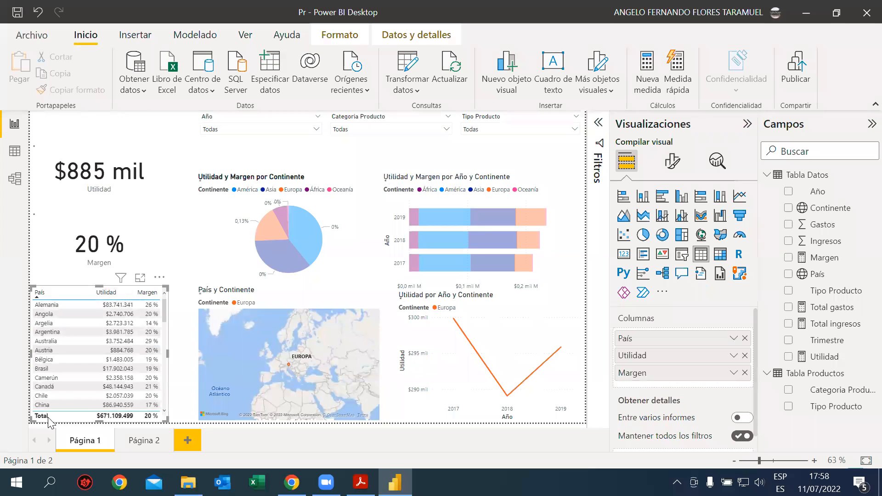
click(198, 270)
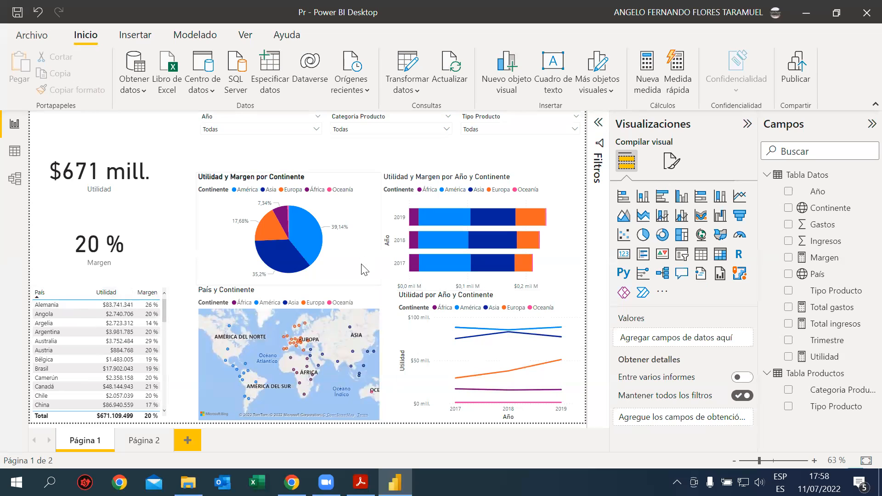
Step: Examine the country table's fields and the font, text colour and background settings of its Valores
click(166, 307)
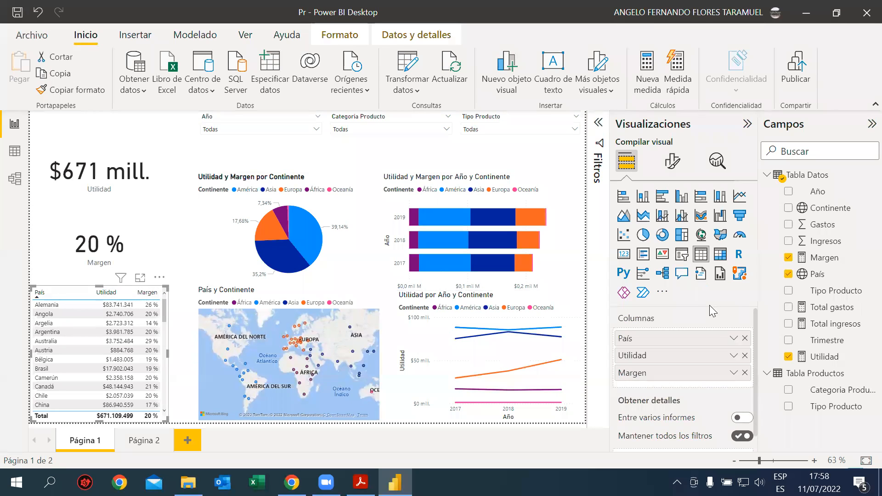
scroll(732, 344, down, 1)
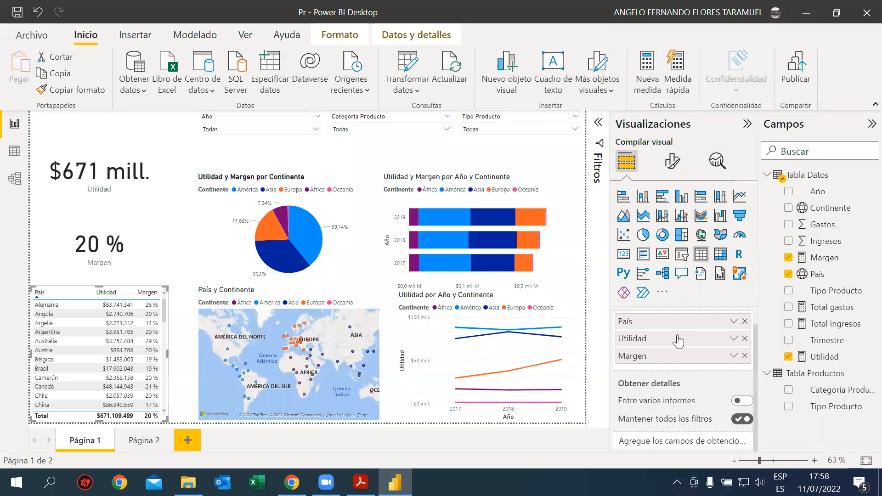
scroll(677, 340, up, 1)
click(672, 163)
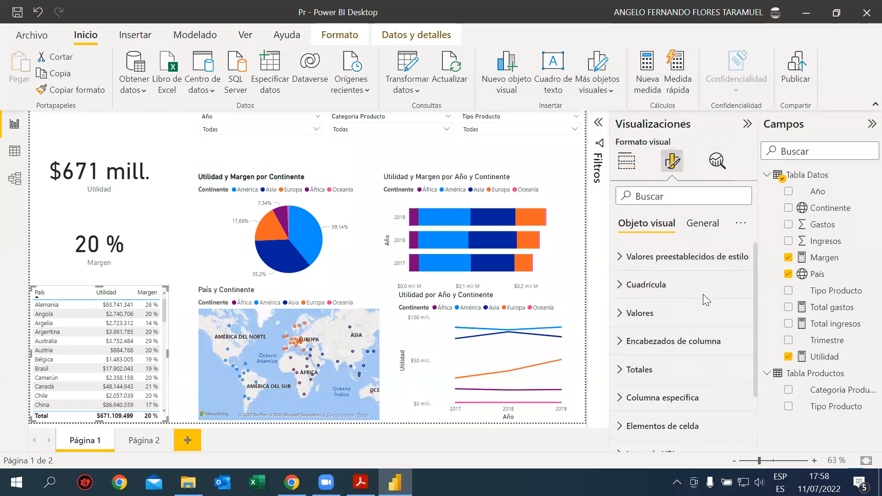
scroll(623, 320, down, 3)
scroll(623, 320, up, 3)
click(622, 320)
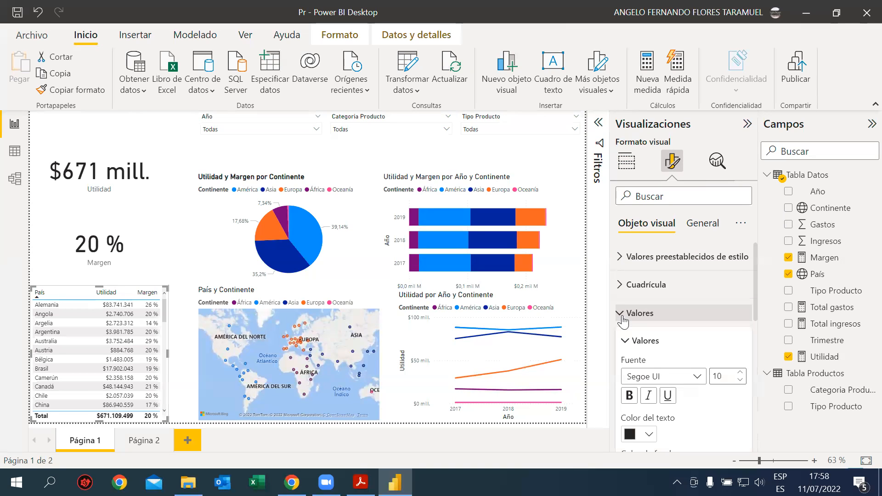
scroll(673, 363, down, 1)
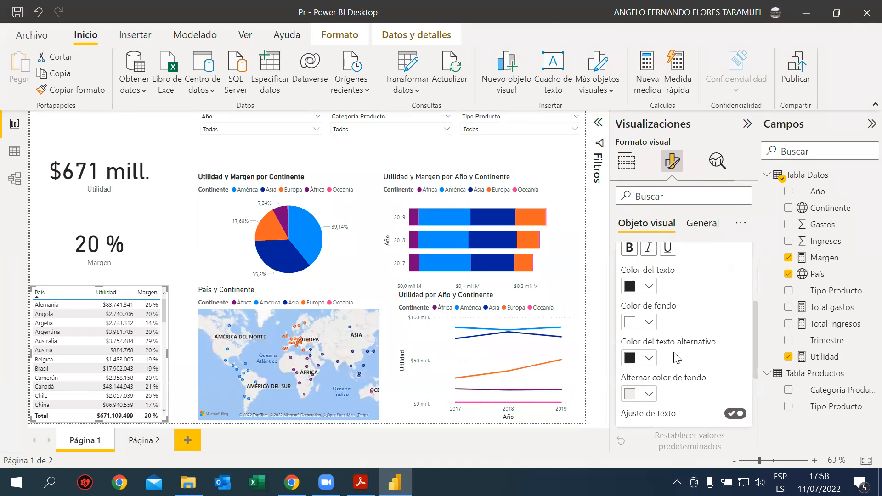
scroll(678, 356, down, 3)
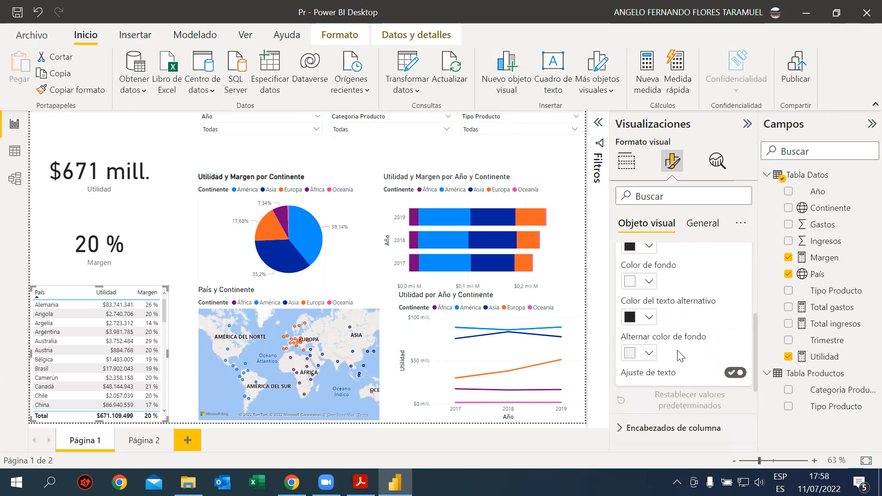
scroll(661, 302, up, 2)
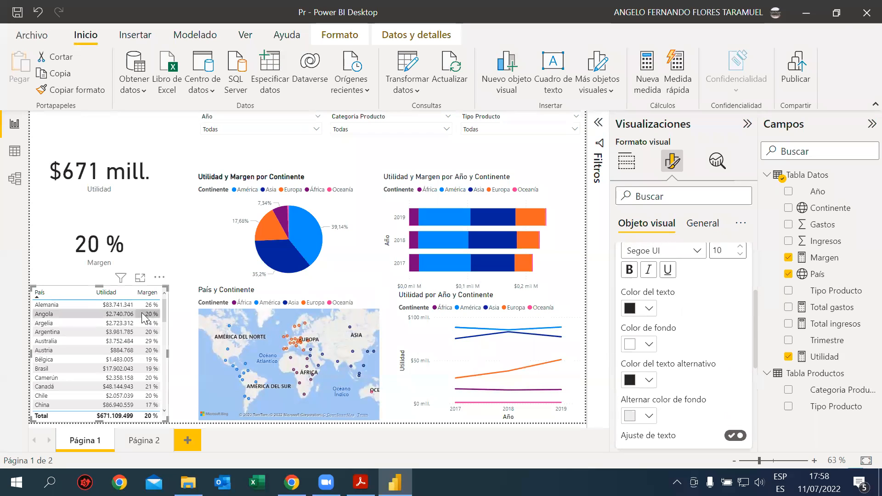
scroll(662, 312, up, 4)
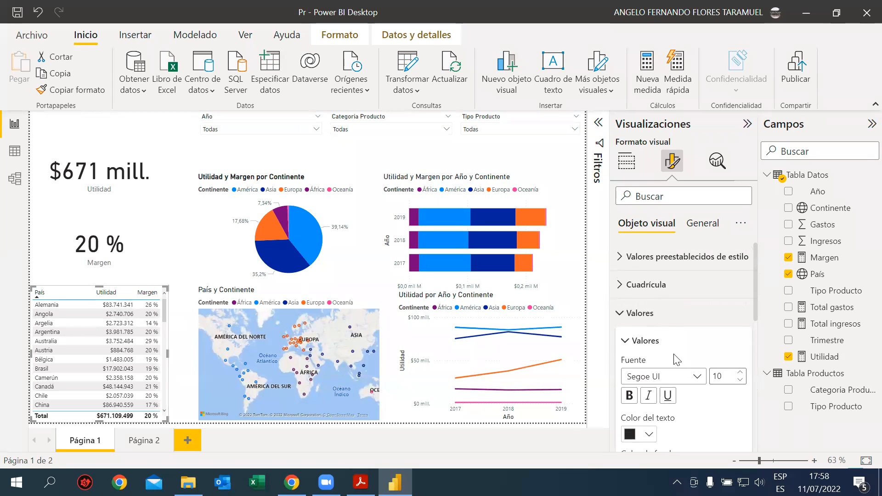
Step: Try the tooltip option in the country table's general settings and switch it back off
click(694, 222)
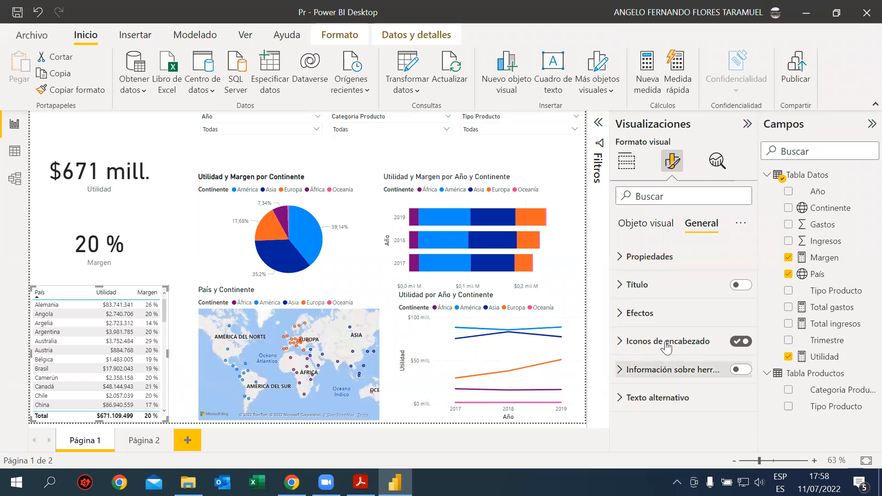
click(629, 374)
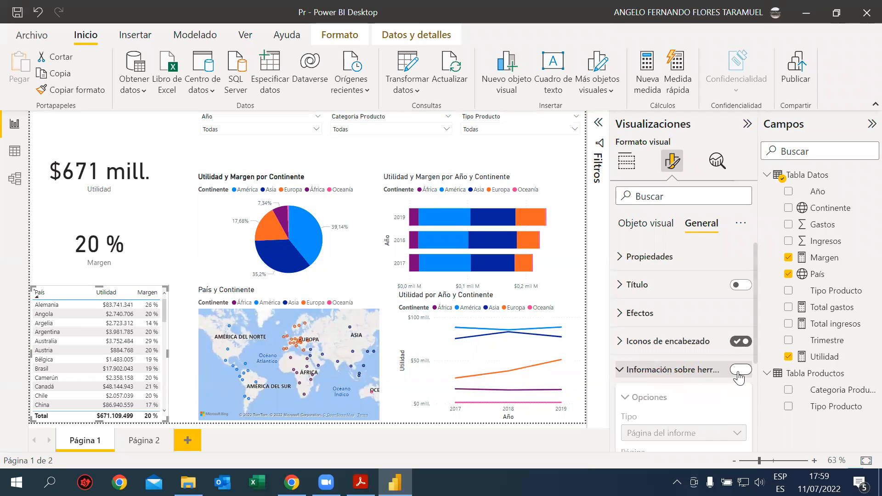
click(739, 369)
click(739, 369)
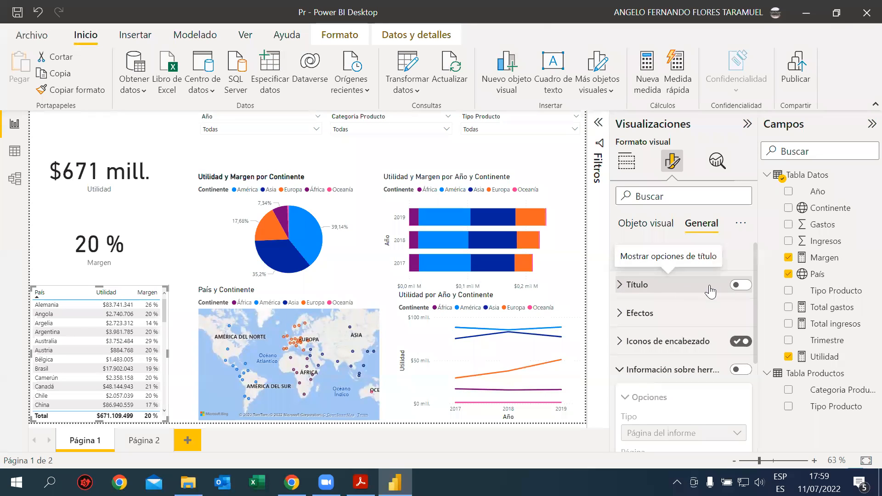
Step: Turn on the country table's title and set its text to "Tabla país por utilidad y margen"
click(735, 285)
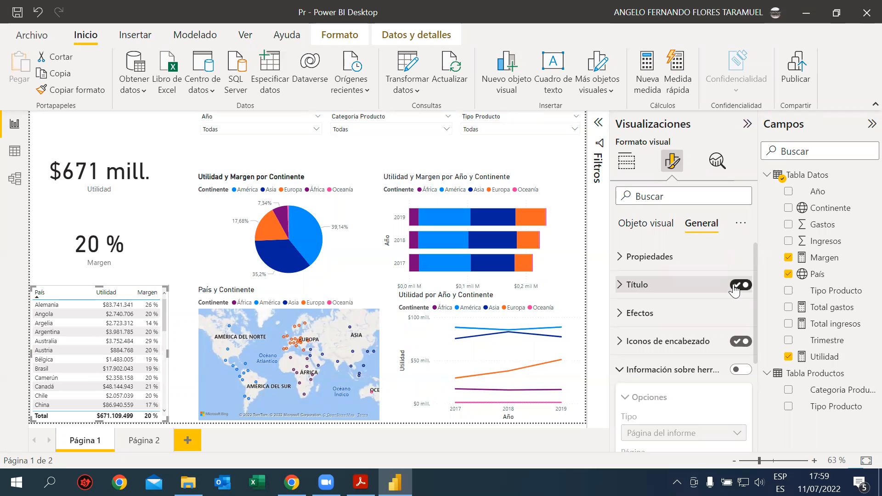
click(662, 285)
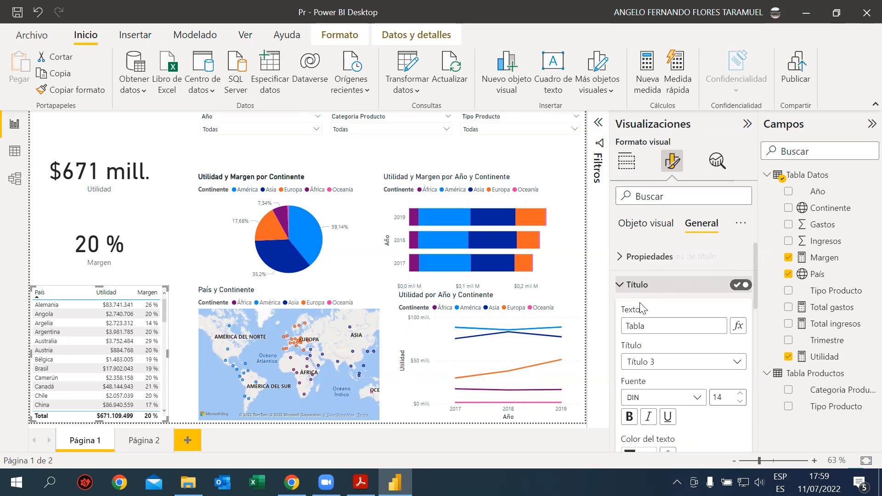
click(653, 324)
key(ctrl+a)
text(T)
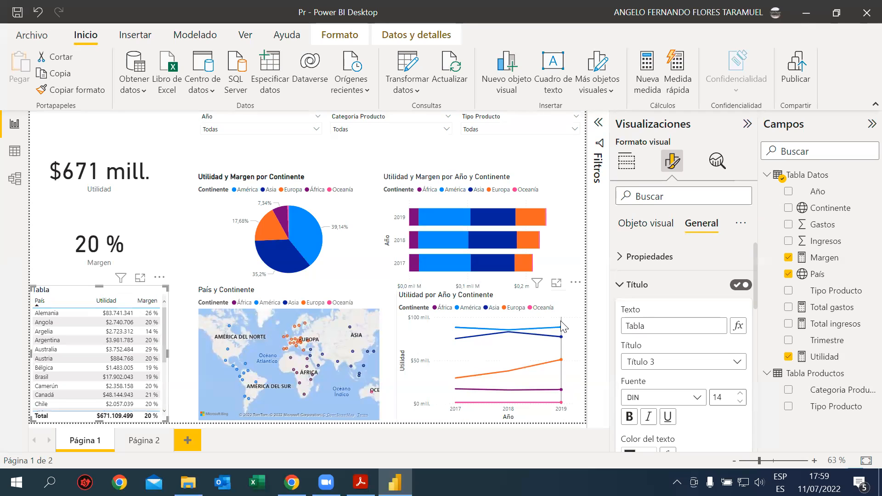
text(abla )
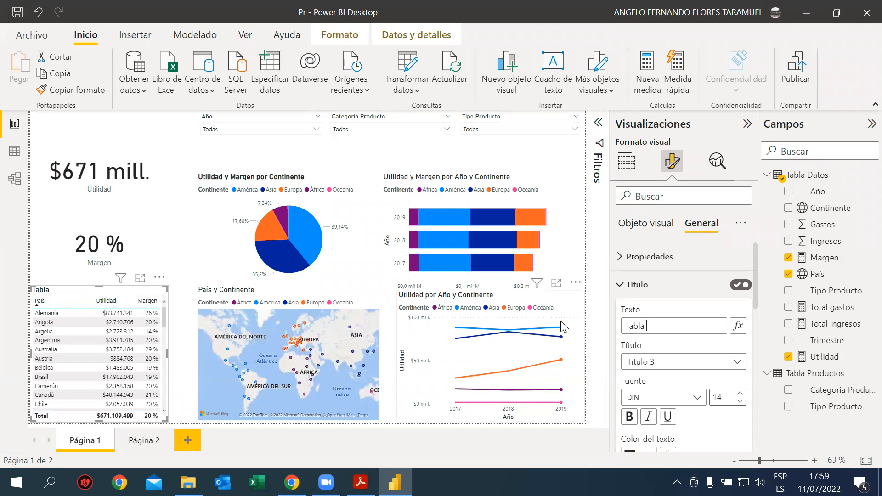
text(país)
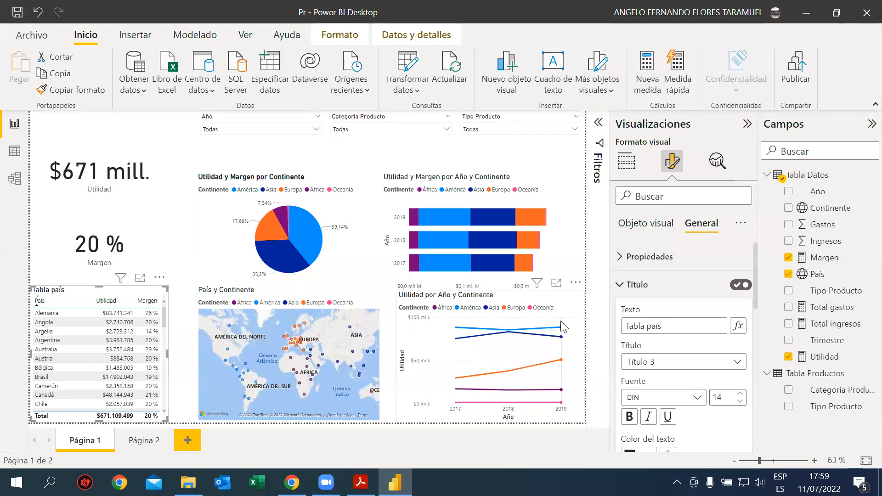
text( por utilida)
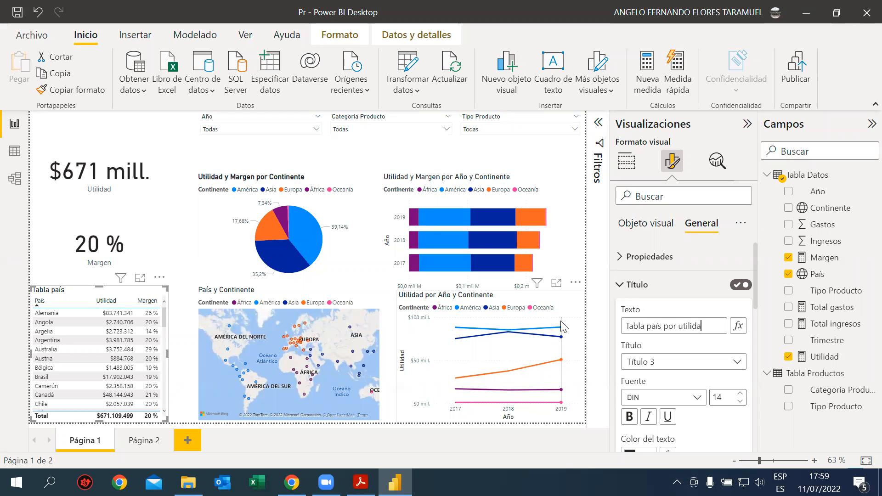
text(d y margen)
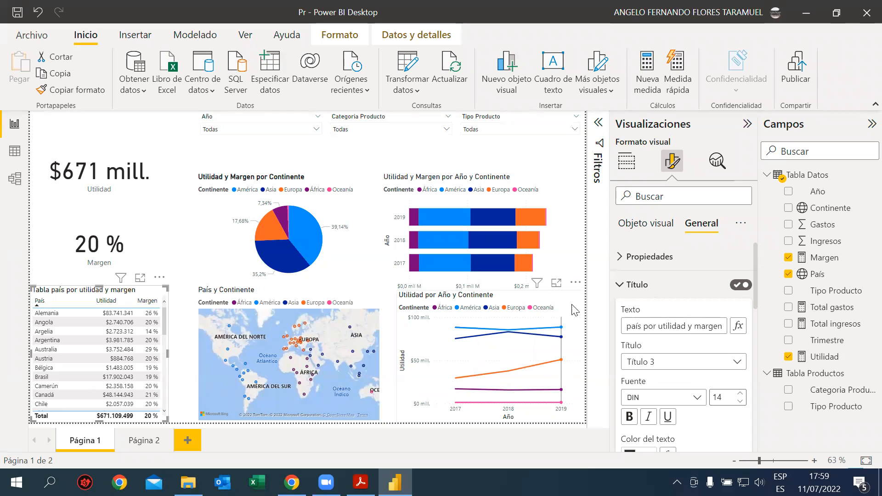
click(577, 265)
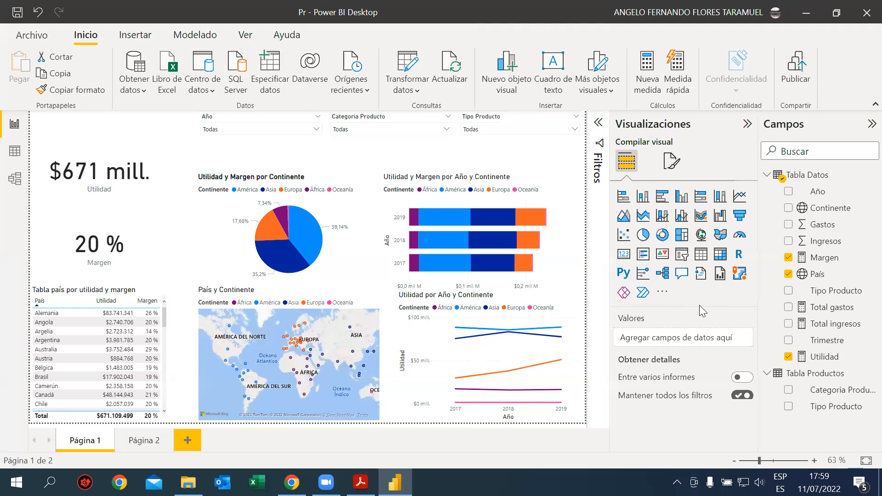
Step: Make the country table's column headers bold and set their font size to 11
click(671, 170)
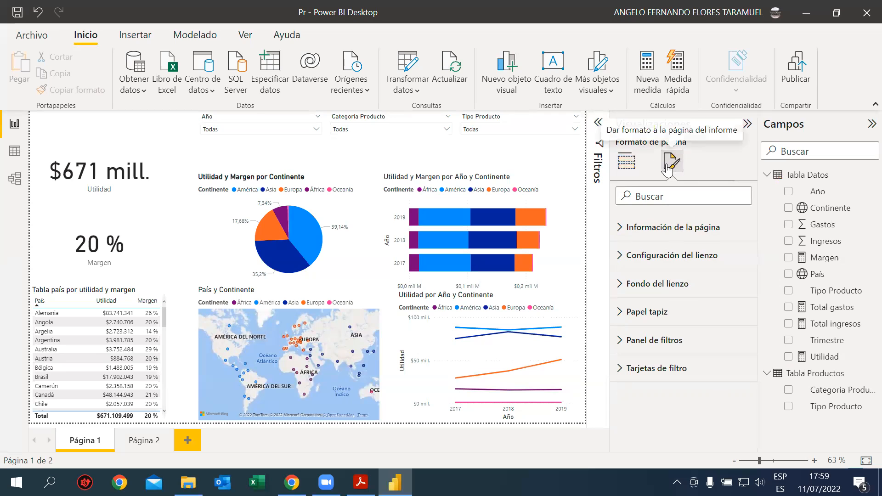
click(166, 295)
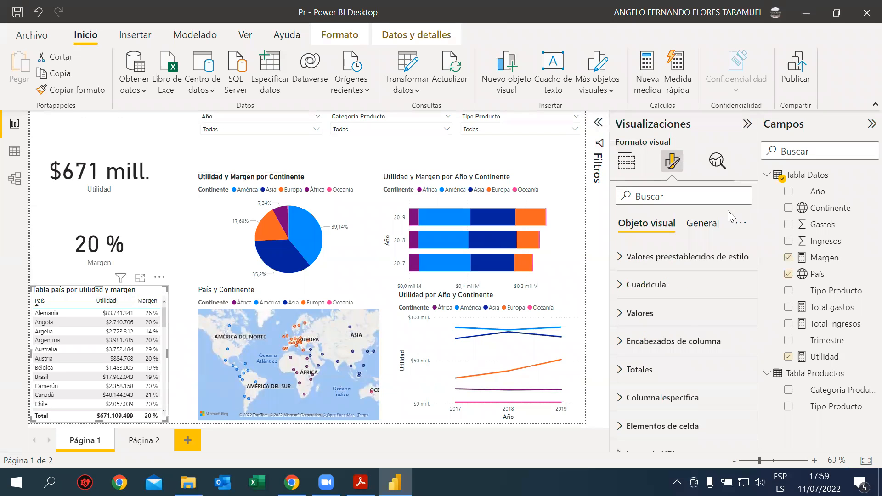
scroll(661, 321, down, 1)
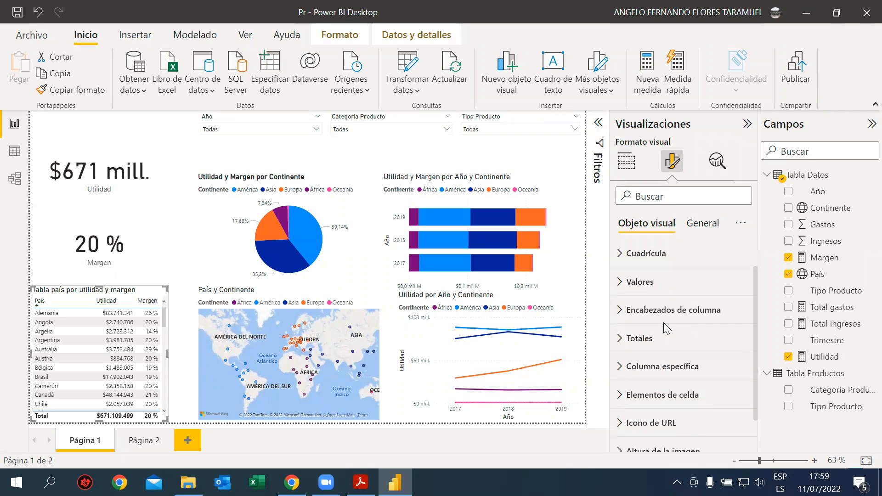
click(619, 317)
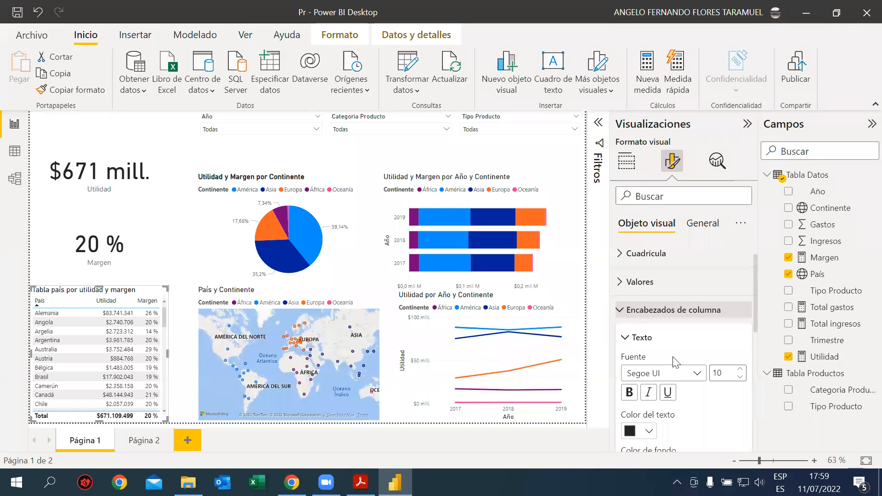
click(630, 395)
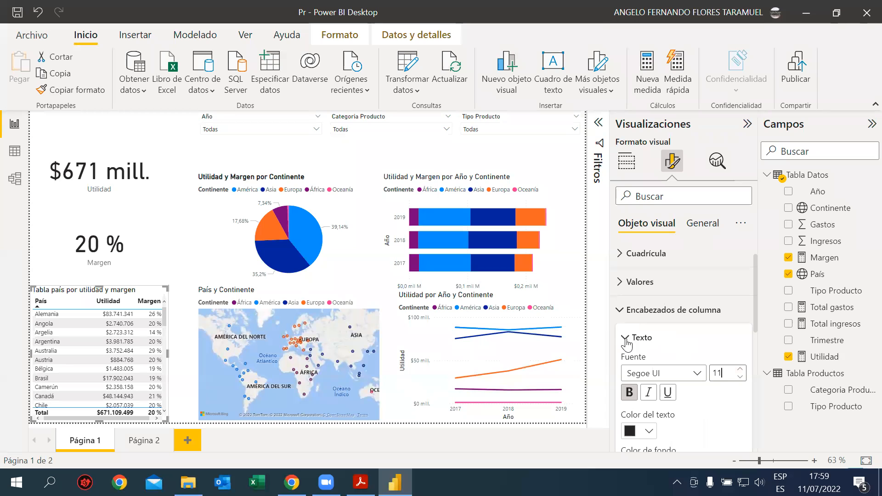
click(622, 311)
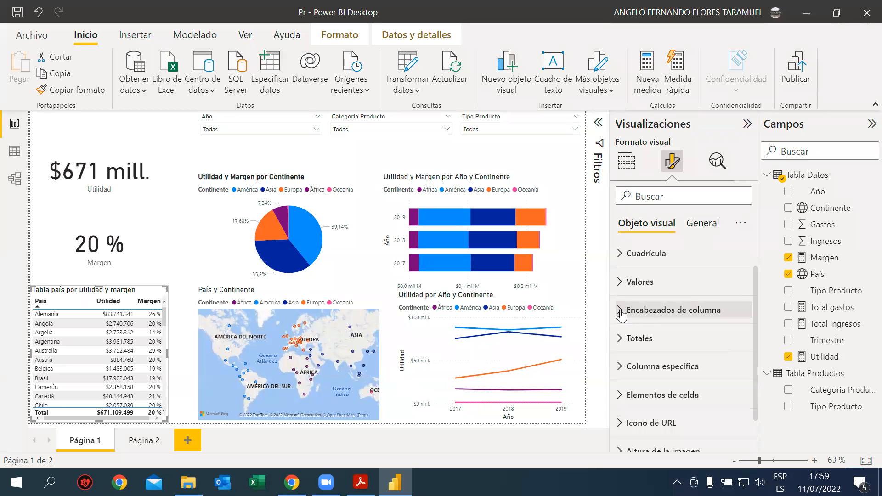
Step: Examine the country table's Cuadrícula and Valores format settings and its list of fields
click(617, 255)
click(618, 258)
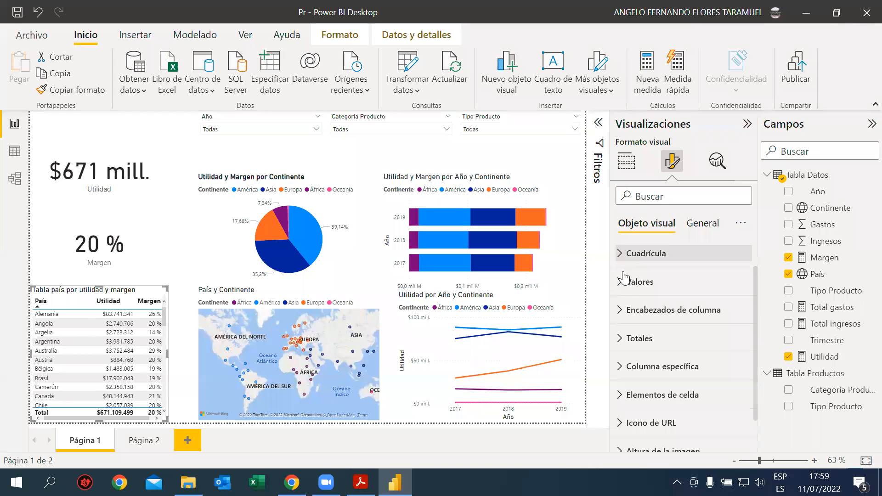
click(620, 281)
scroll(660, 356, down, 3)
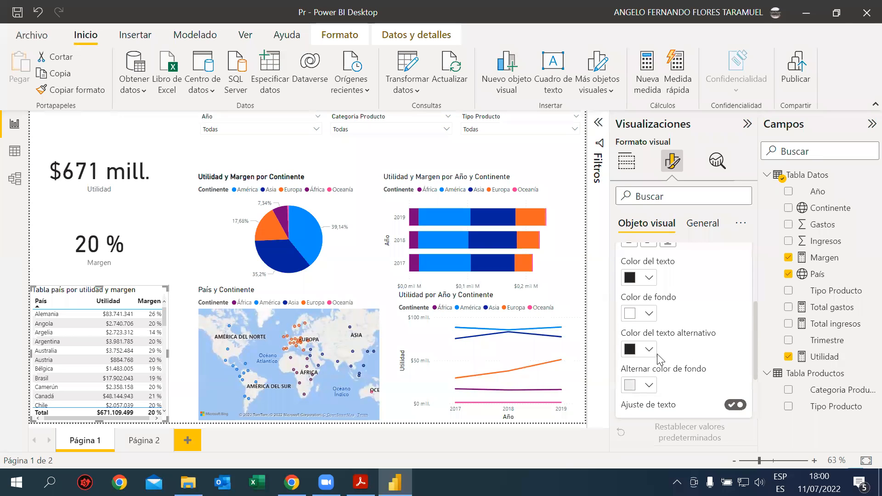
scroll(662, 365, up, 3)
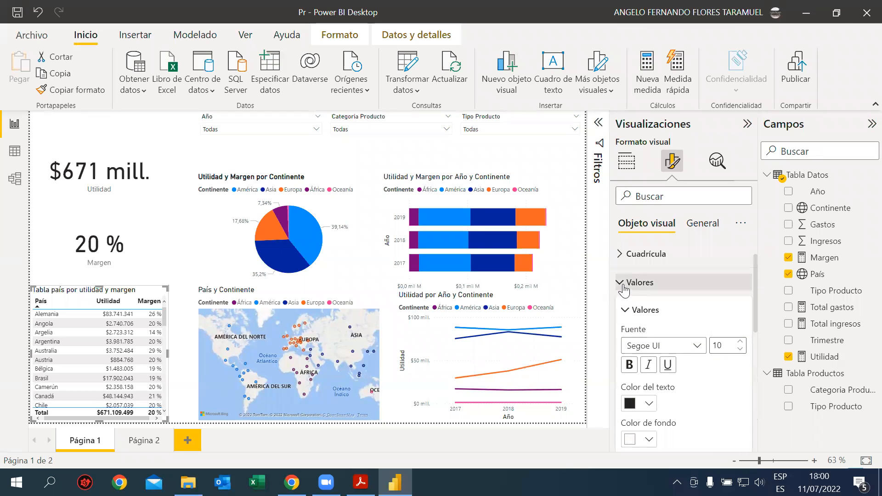
click(623, 289)
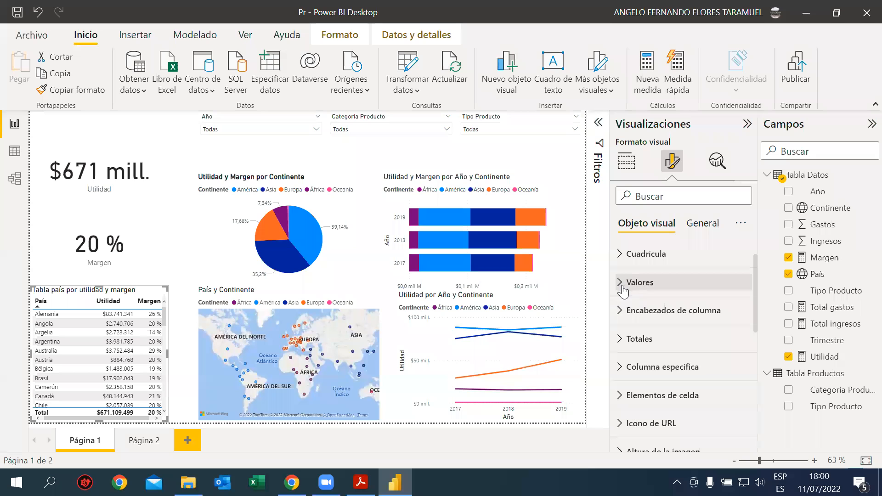
click(625, 160)
scroll(689, 366, down, 1)
click(672, 161)
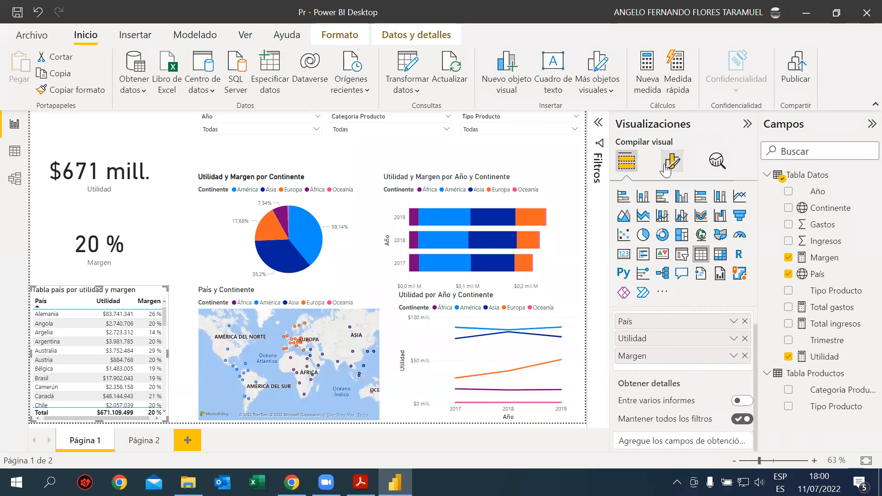
Step: Examine the country table's Totales settings and the Elementos de celda options for the País series
scroll(629, 329, down, 2)
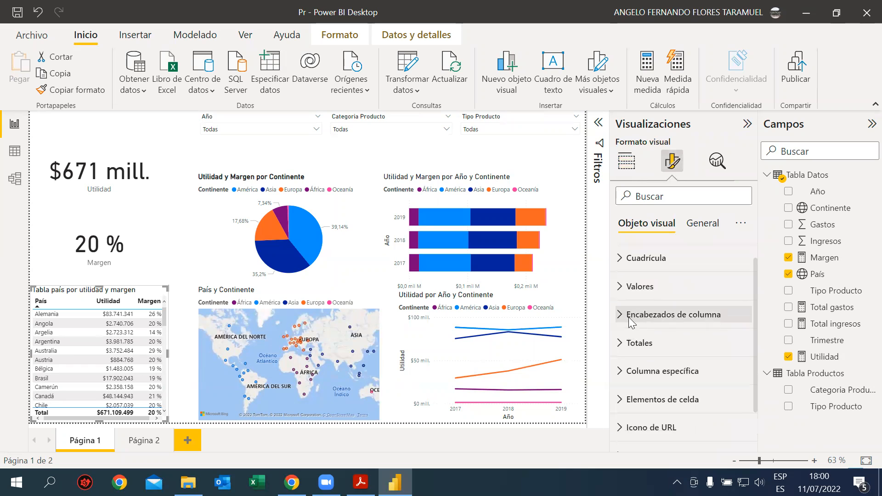
click(618, 306)
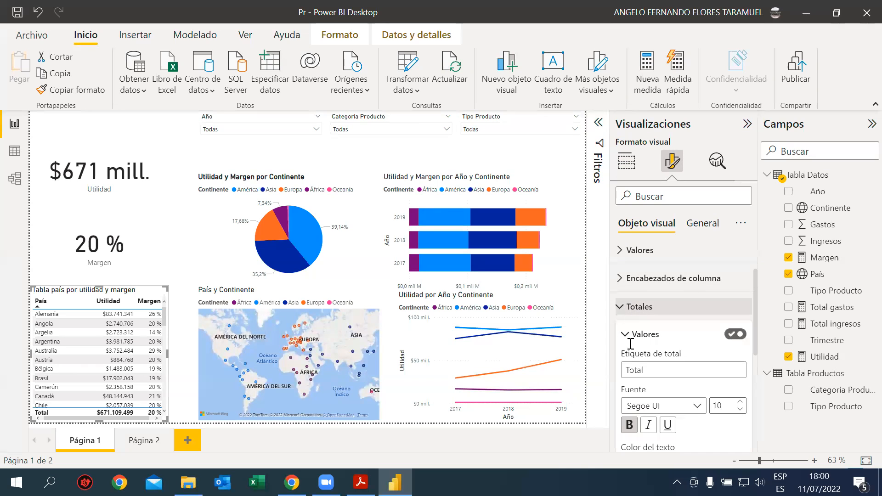
scroll(652, 349, down, 2)
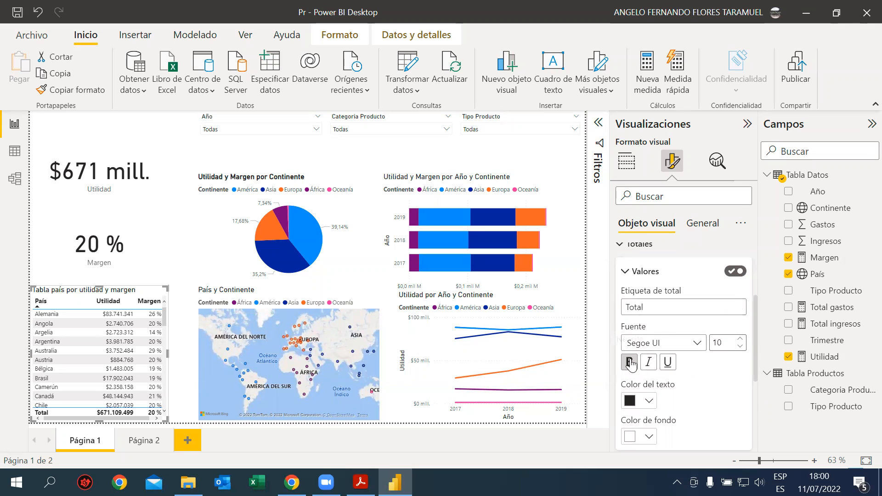
click(627, 272)
scroll(645, 296, up, 1)
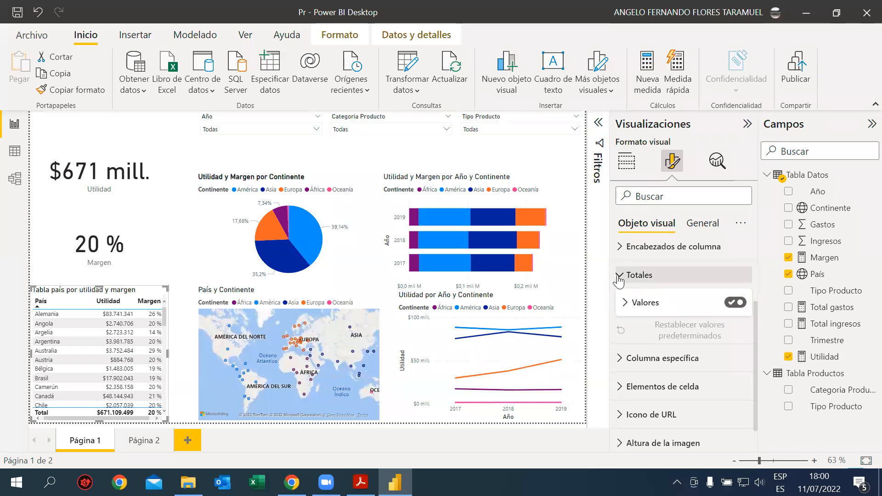
click(630, 281)
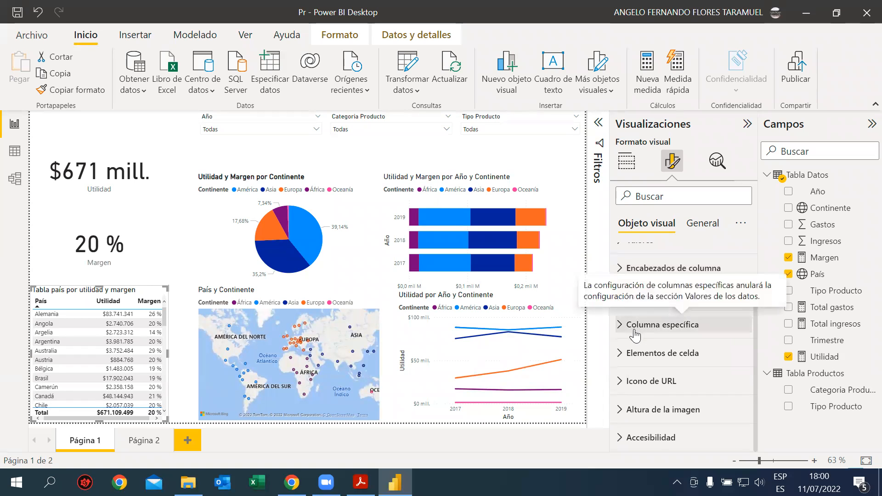
click(618, 358)
scroll(652, 367, down, 3)
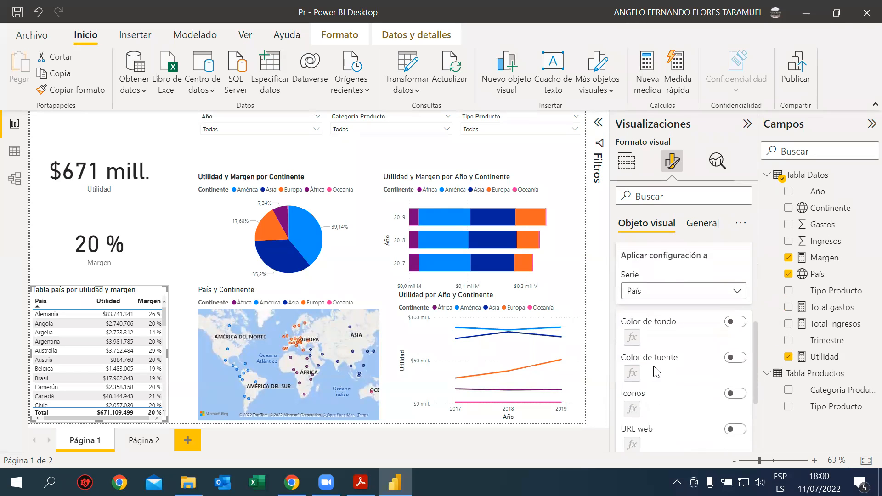
scroll(665, 340, up, 2)
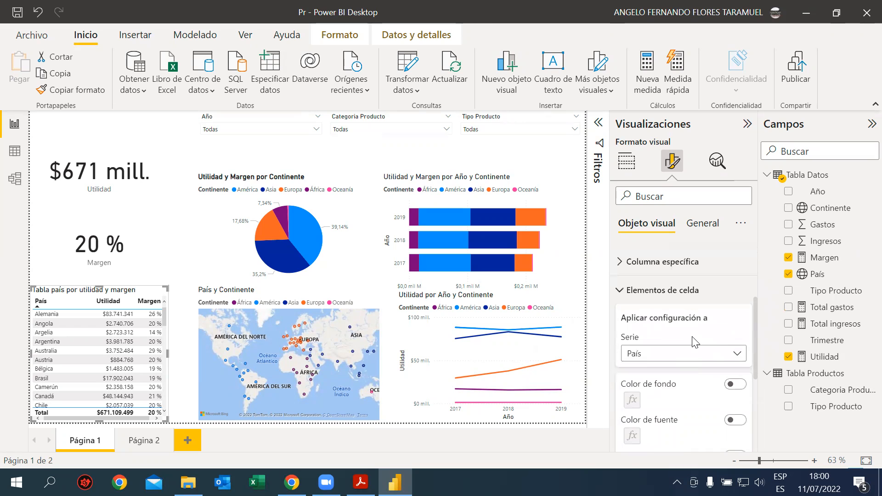
click(621, 290)
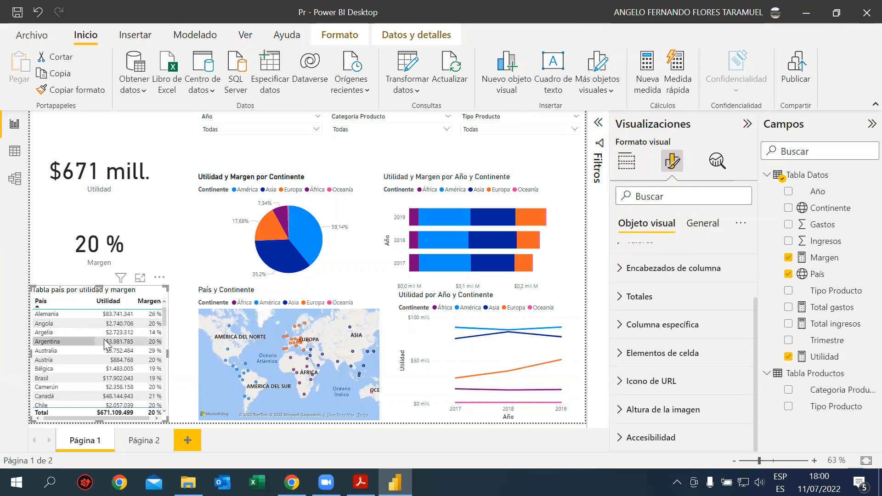
Step: Turn on data bars for the Utilidad series in the country table's cell elements
click(619, 353)
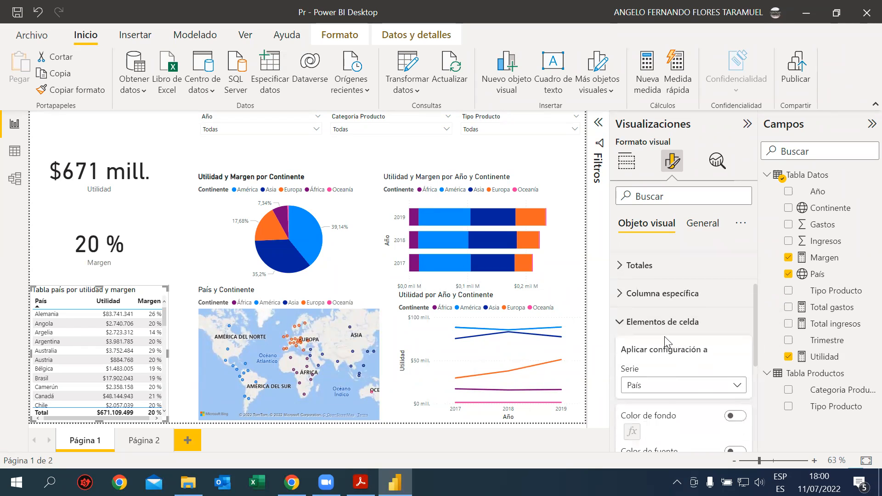
scroll(733, 381, down, 2)
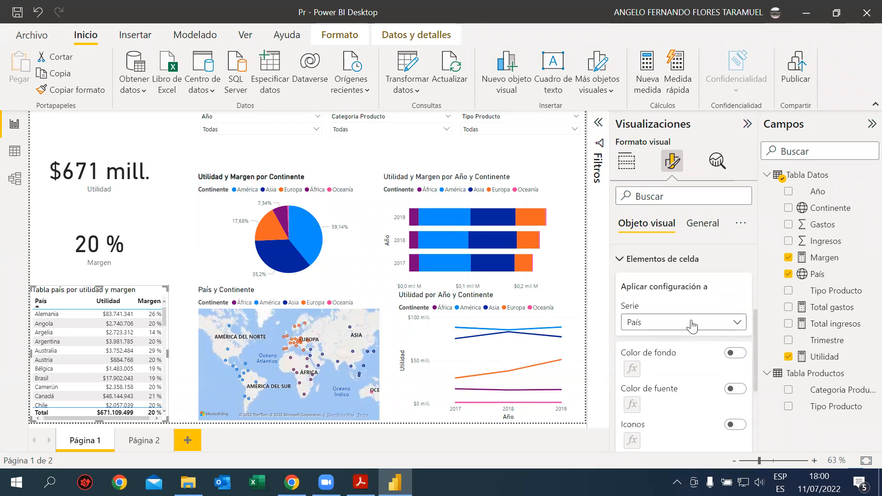
click(654, 323)
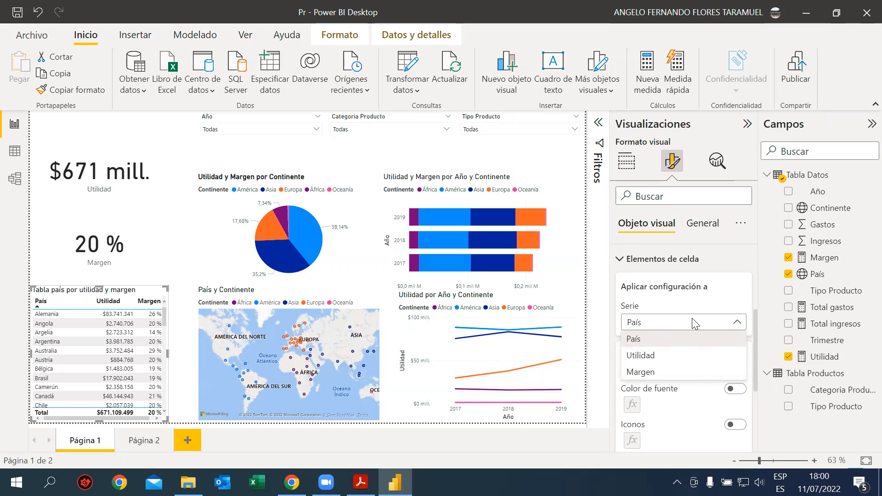
click(657, 357)
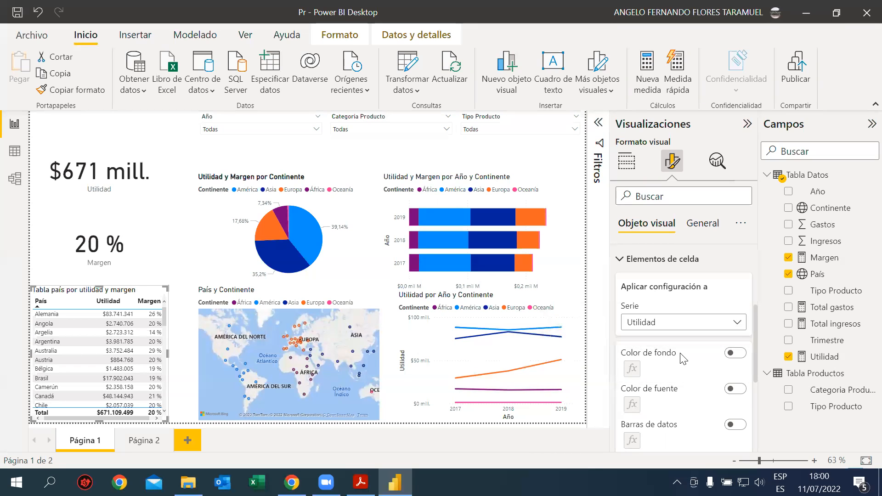
scroll(683, 359, down, 1)
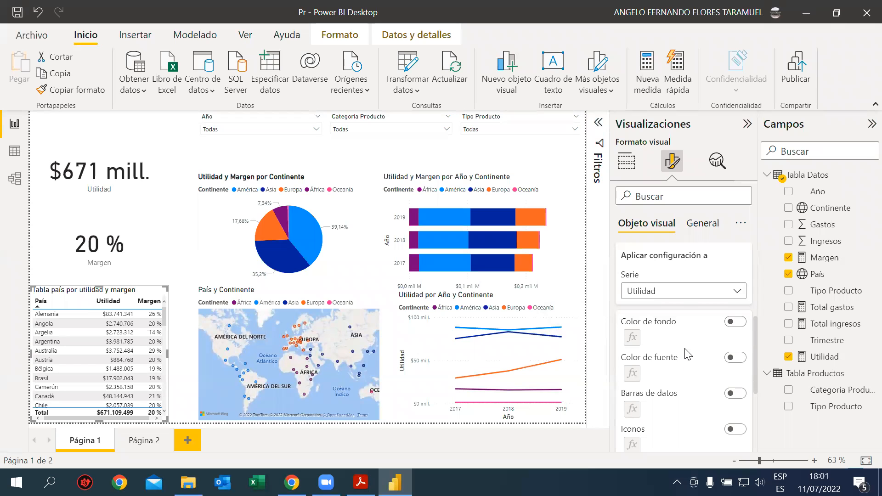
click(735, 394)
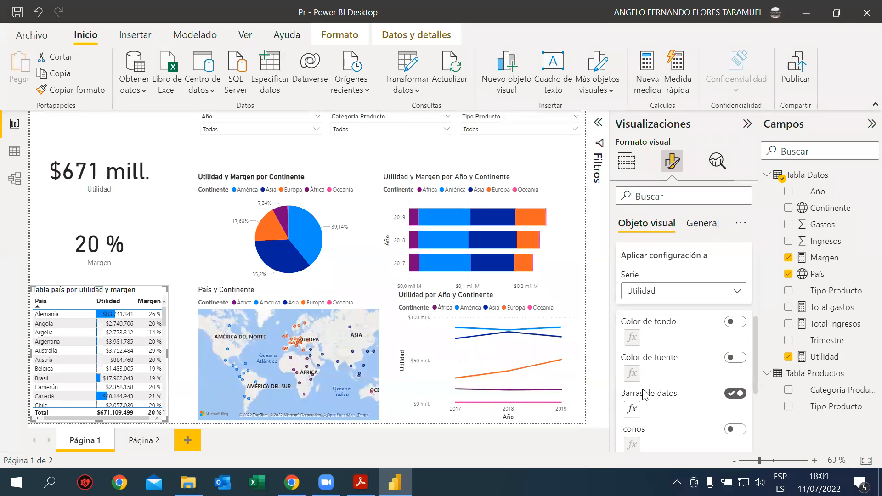
Step: Sort the country table by Utilidad, trying ascending order and returning it to descending
click(105, 302)
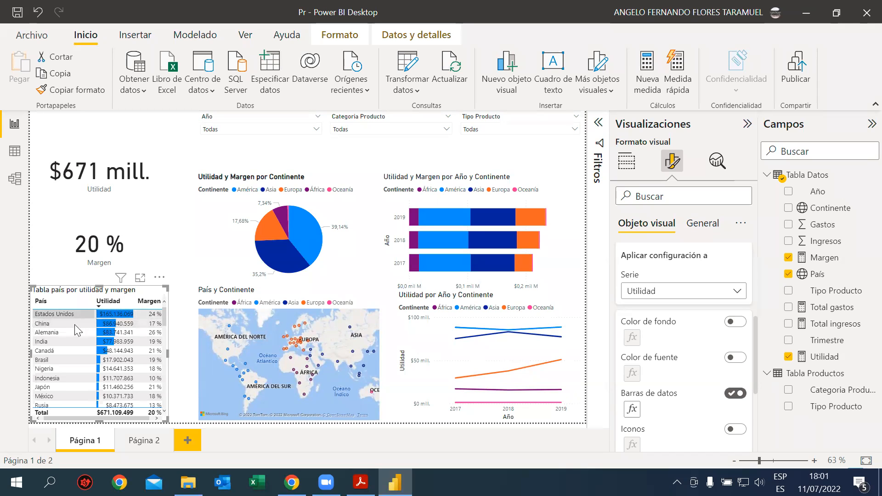
click(98, 305)
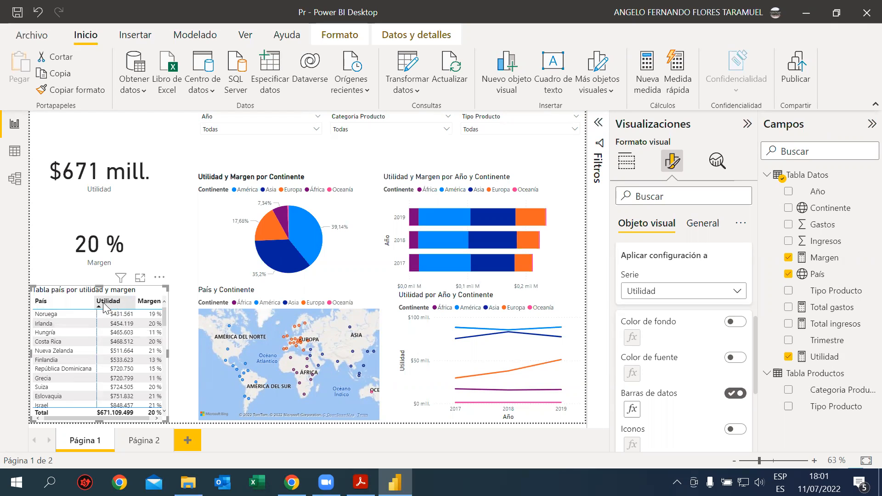
click(105, 306)
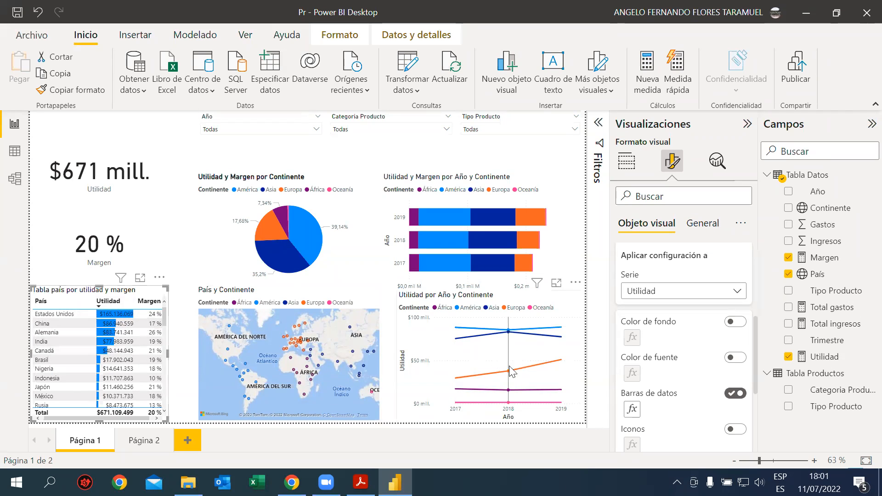
Step: Set the positive bar colour of the Utilidad data bars to the lightest theme blue
click(631, 410)
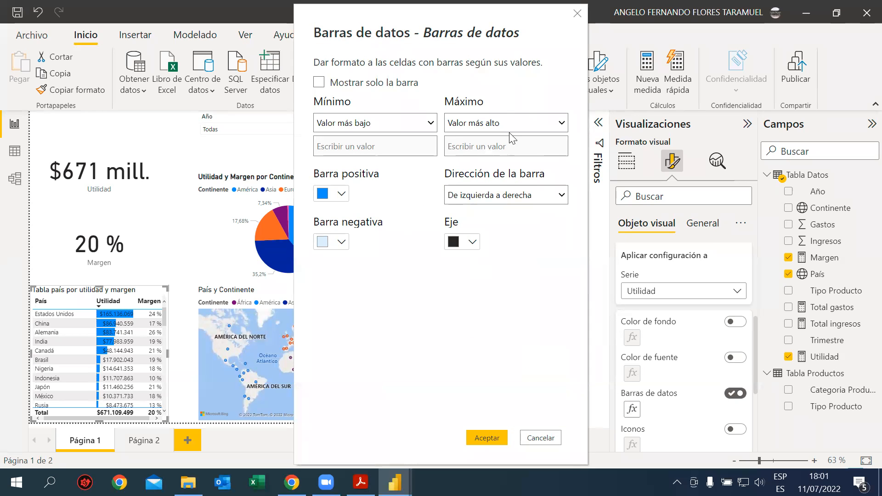
click(577, 13)
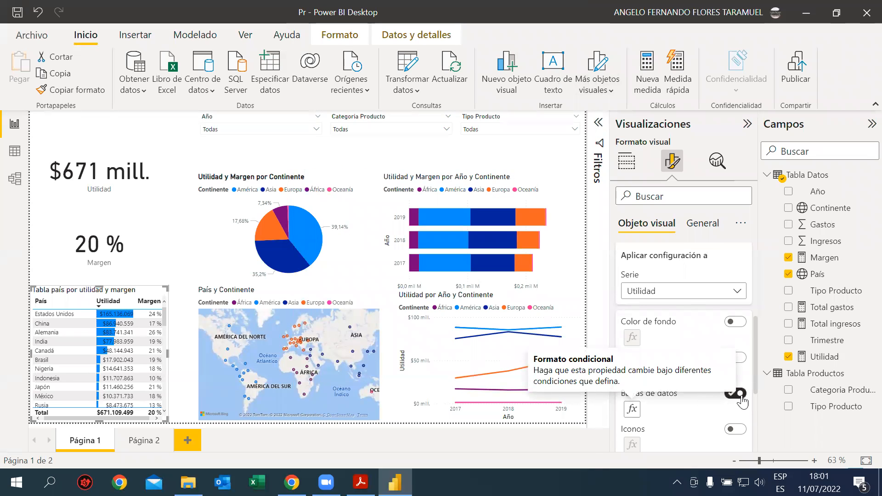
click(632, 410)
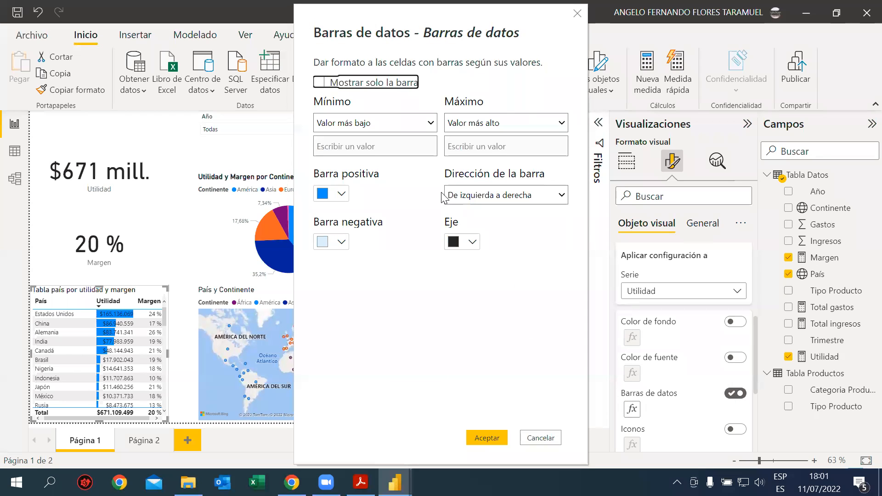
click(336, 197)
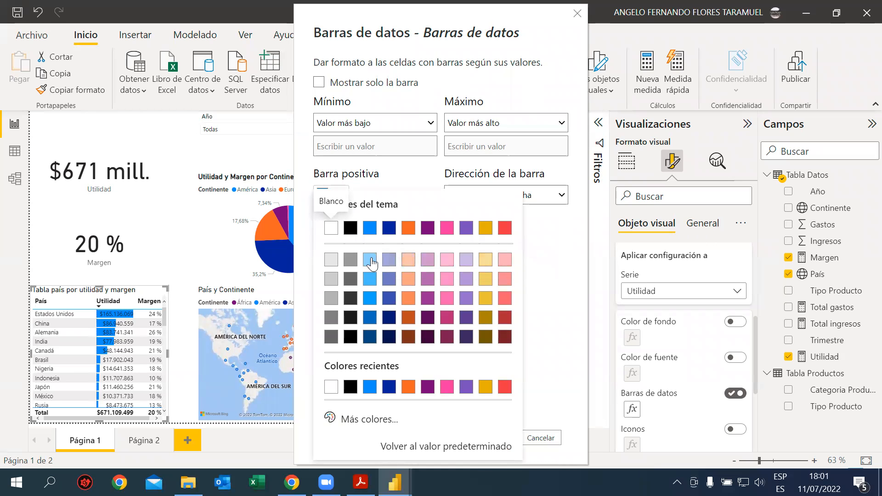
click(371, 263)
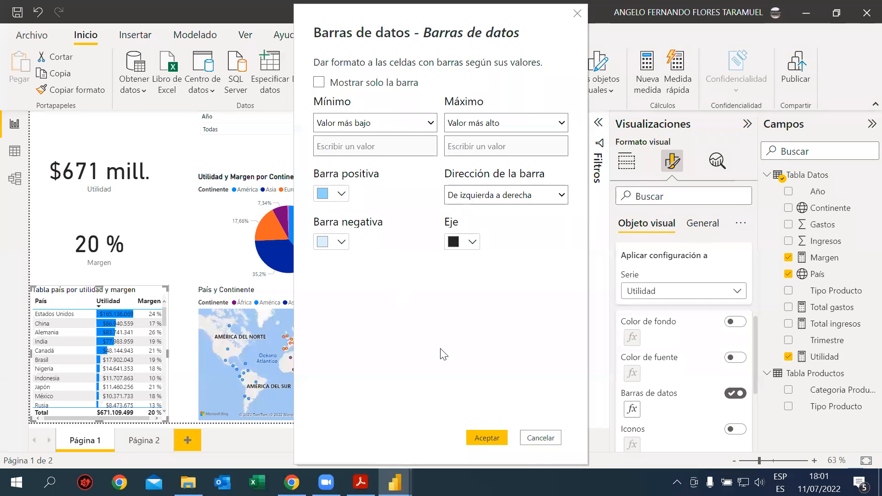
click(497, 433)
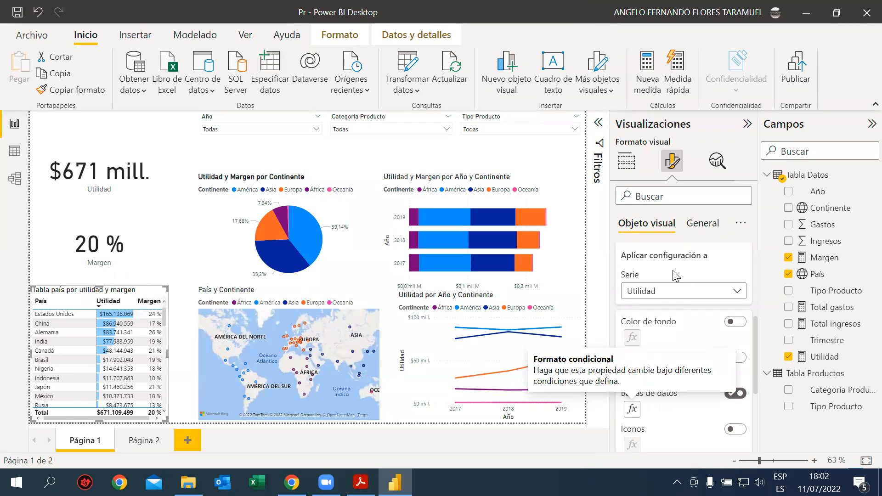
Step: Turn on conditional background colour for the Margen series in the country table
click(678, 293)
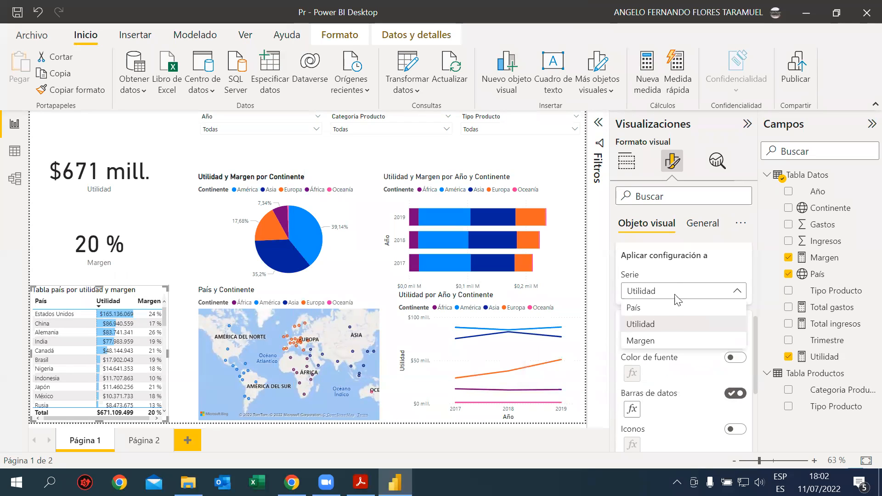
click(657, 340)
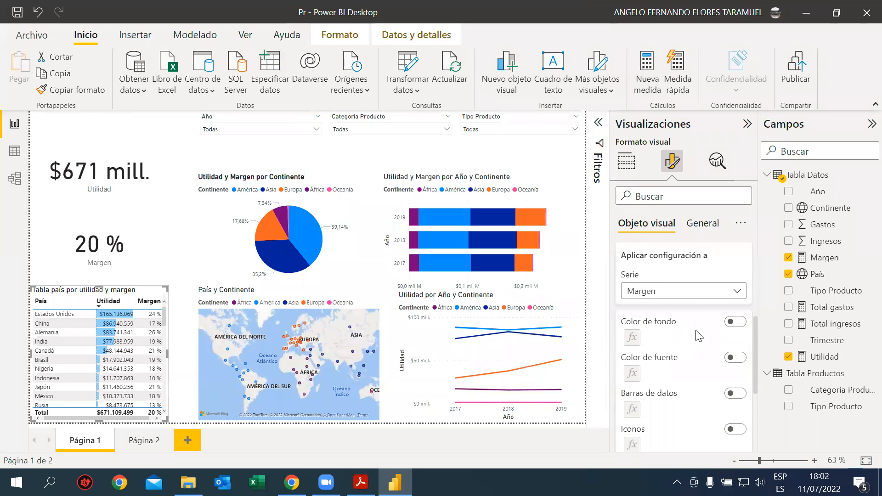
click(734, 324)
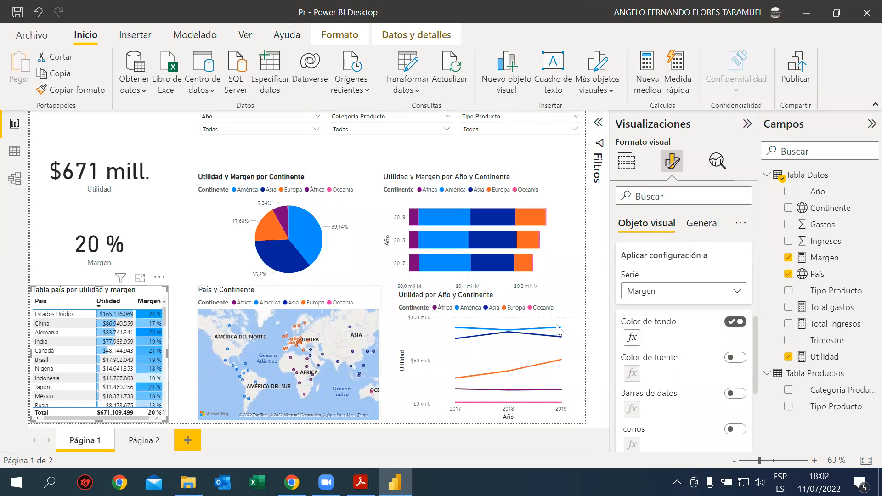
Step: Set the maximum colour of Margen's background gradient to the custom green #5FF82C
click(638, 340)
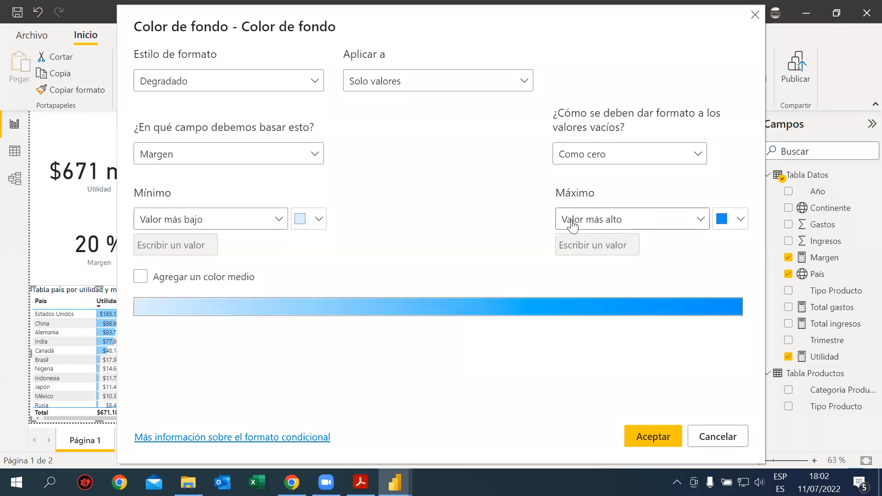
click(741, 221)
click(592, 420)
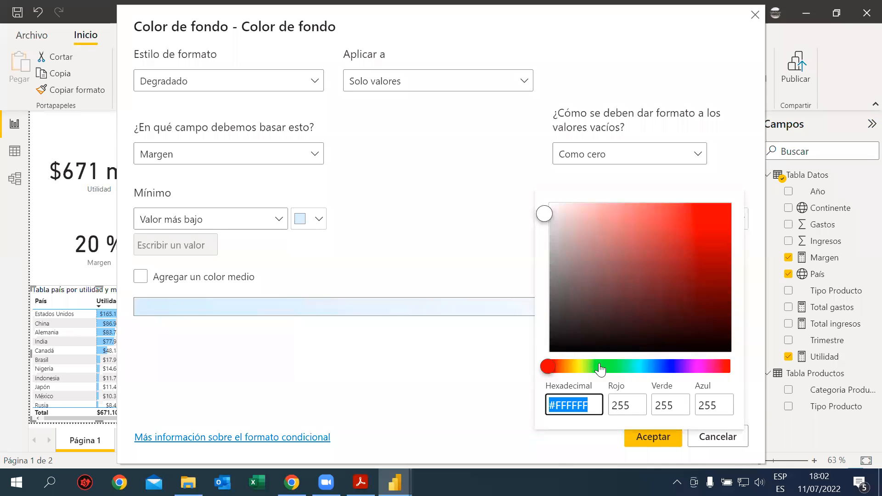
click(602, 367)
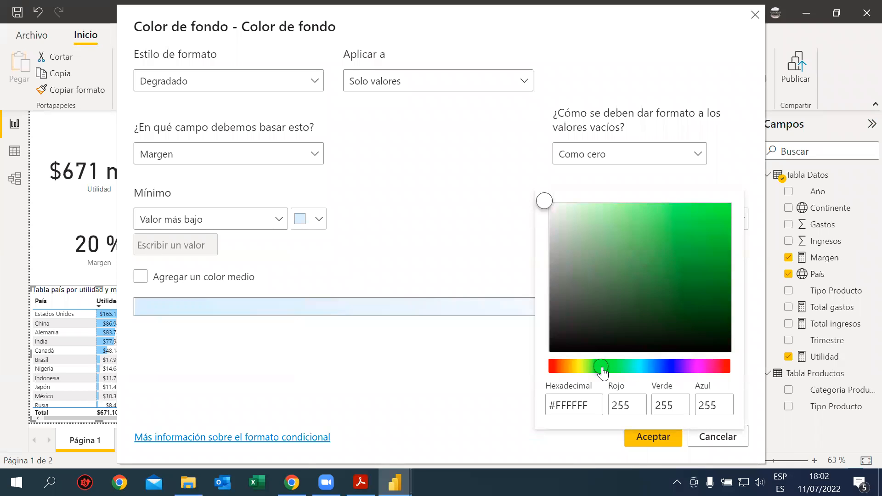
click(693, 205)
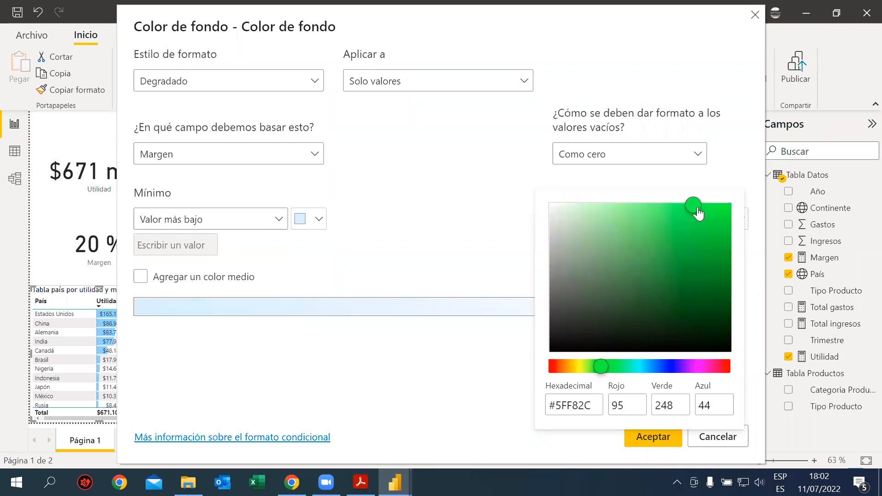
click(484, 247)
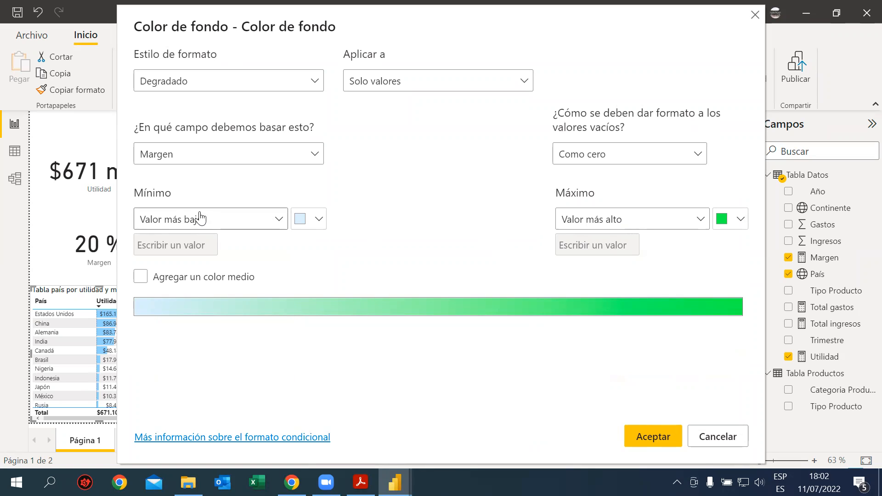
Step: Set the gradient's minimum colour to the custom red #F83636 and apply the background formatting to Margen
click(277, 221)
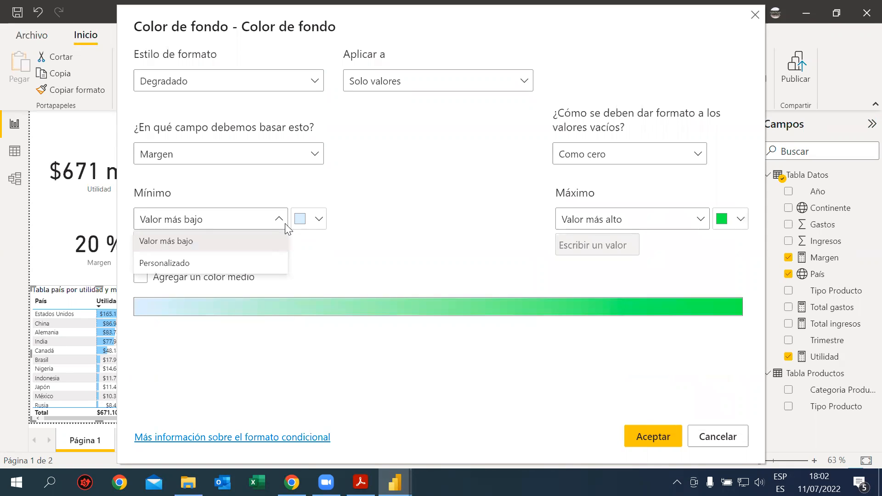
click(318, 220)
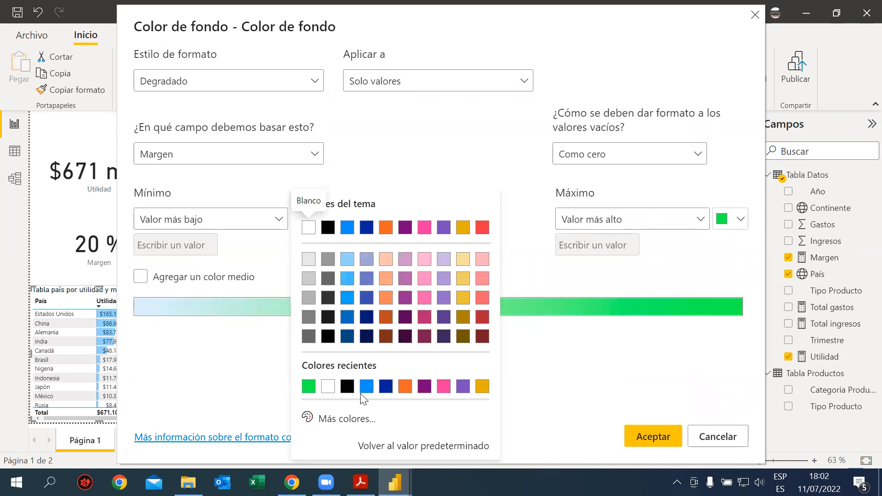
click(372, 418)
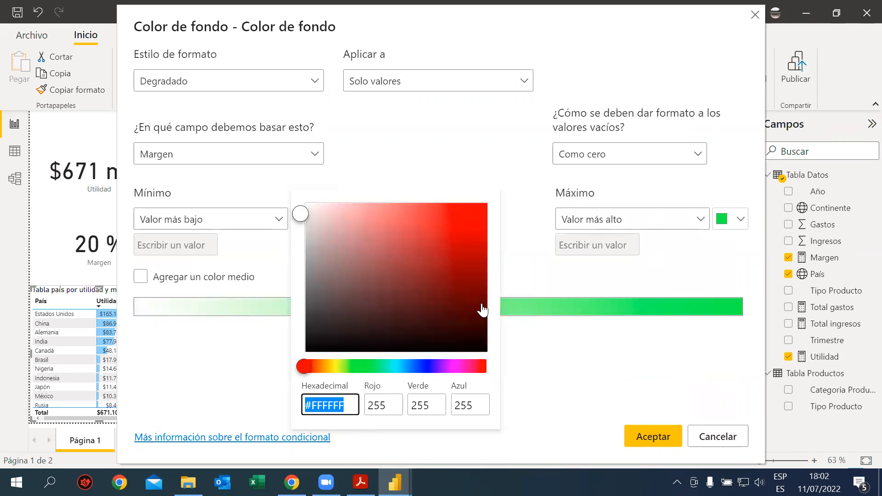
click(464, 208)
click(434, 212)
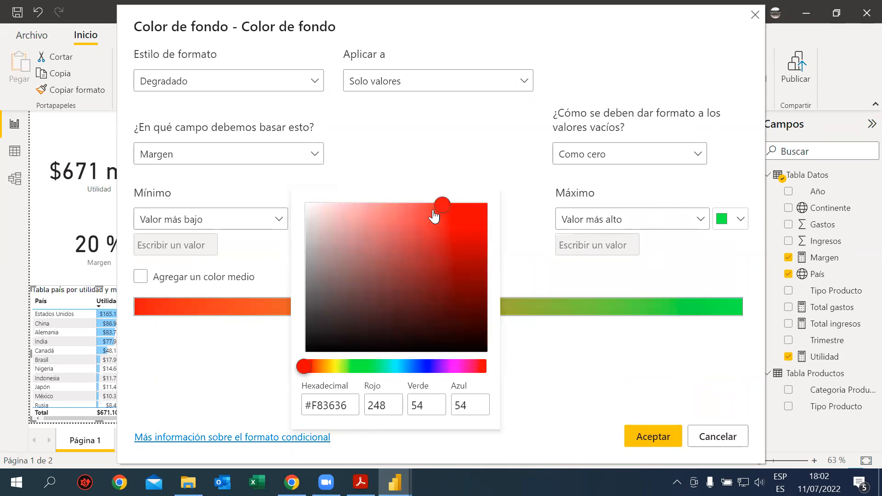
click(416, 181)
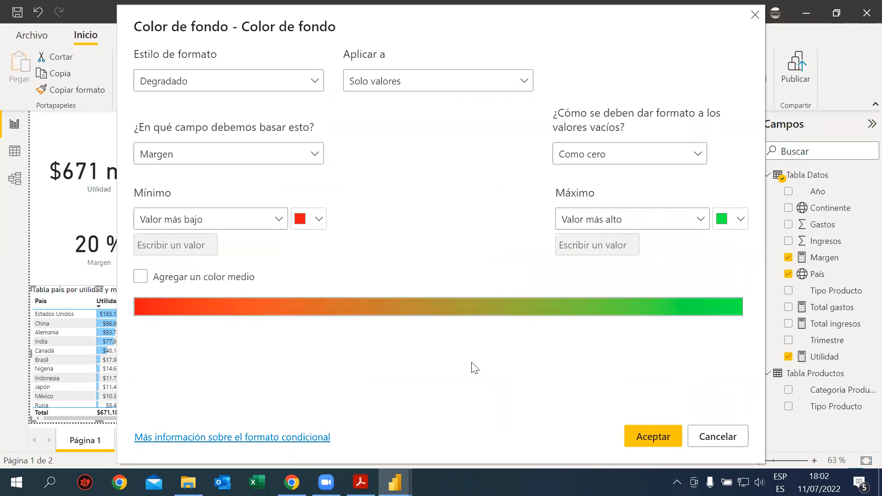
click(662, 432)
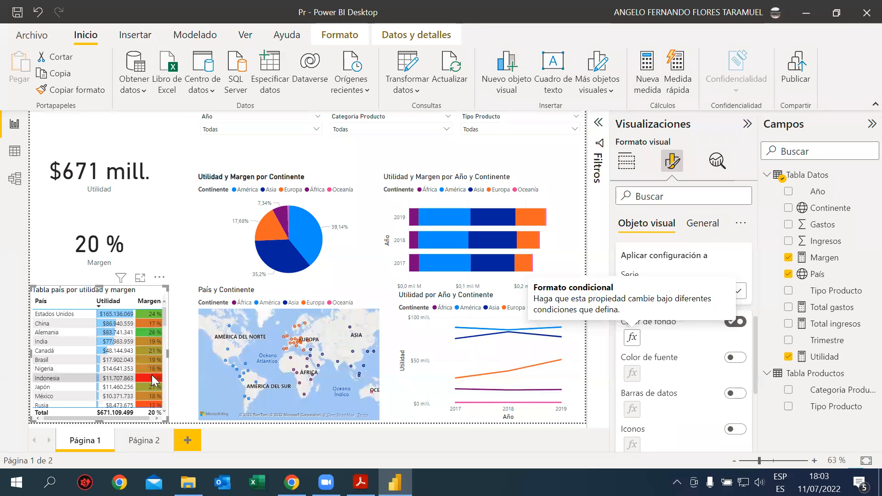
Step: Examine the Margen column's background colours across the countries in the table
scroll(155, 382, down, 2)
scroll(155, 383, down, 1)
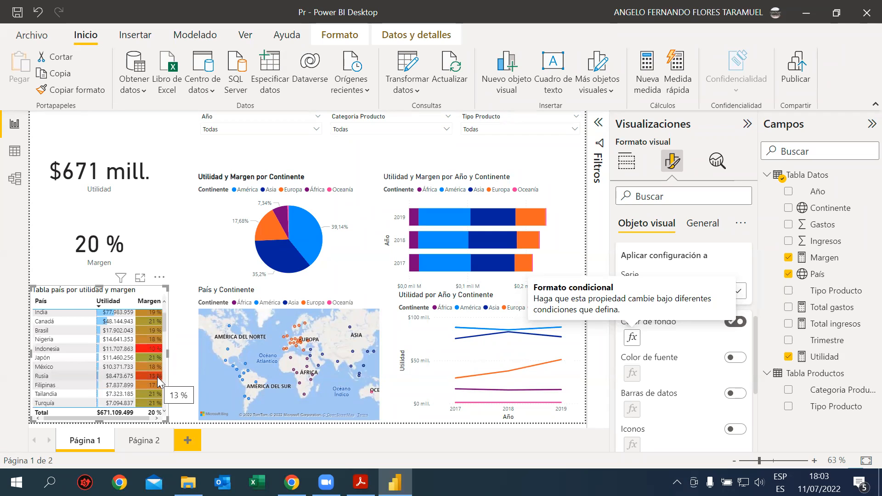
scroll(157, 376, down, 1)
scroll(156, 365, down, 2)
scroll(156, 364, down, 3)
scroll(156, 366, up, 10)
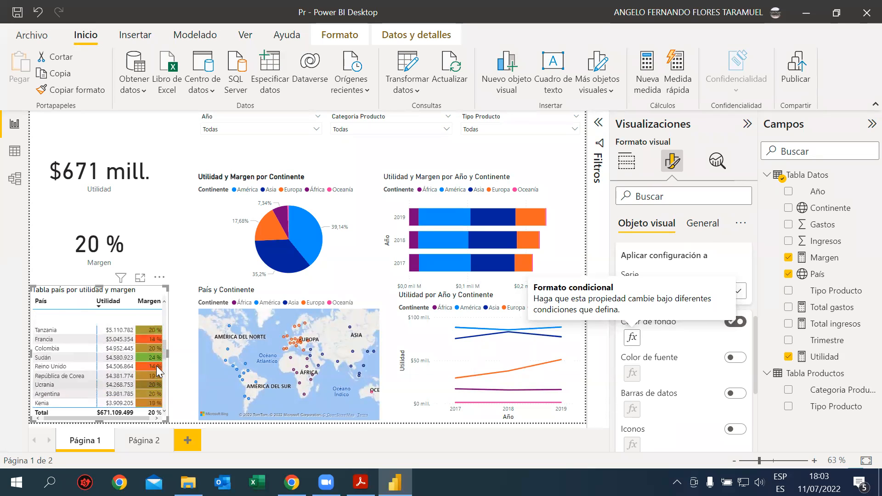
Step: Sort the country table by Margen to review the colour scale, and restore the descending Utilidad sort
click(143, 305)
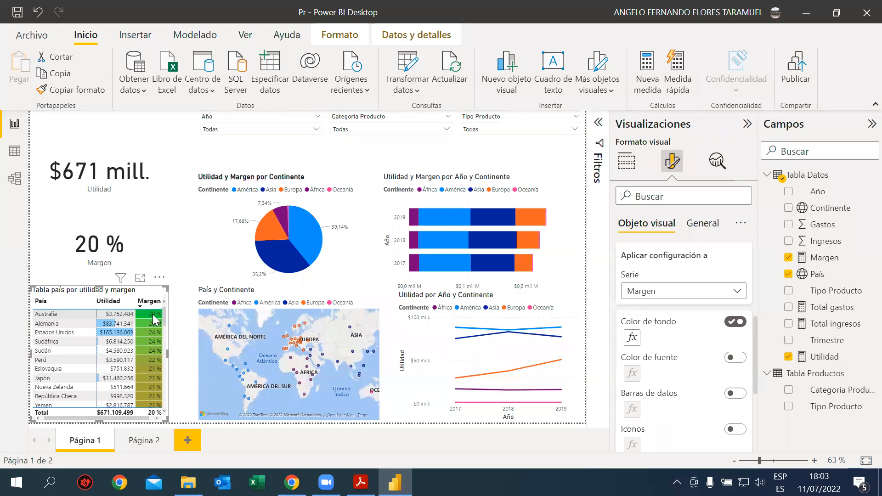
scroll(156, 363, down, 3)
scroll(153, 356, down, 10)
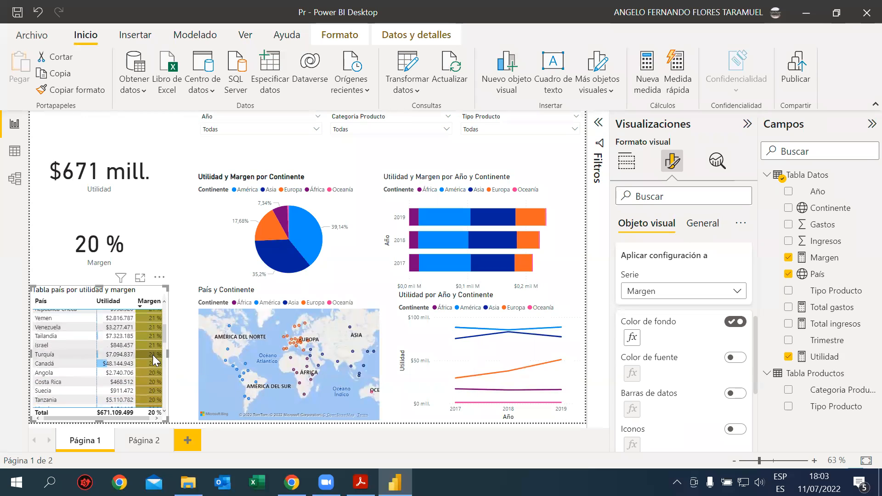
scroll(138, 381, down, 8)
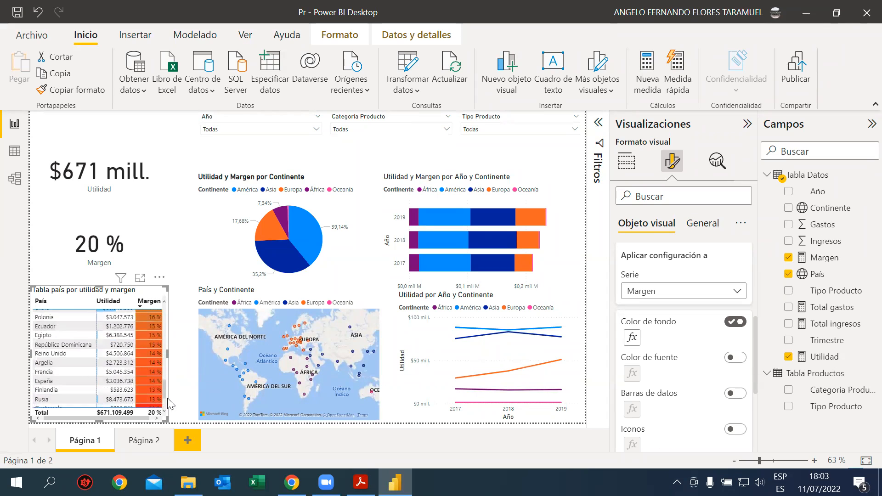
scroll(148, 365, up, 20)
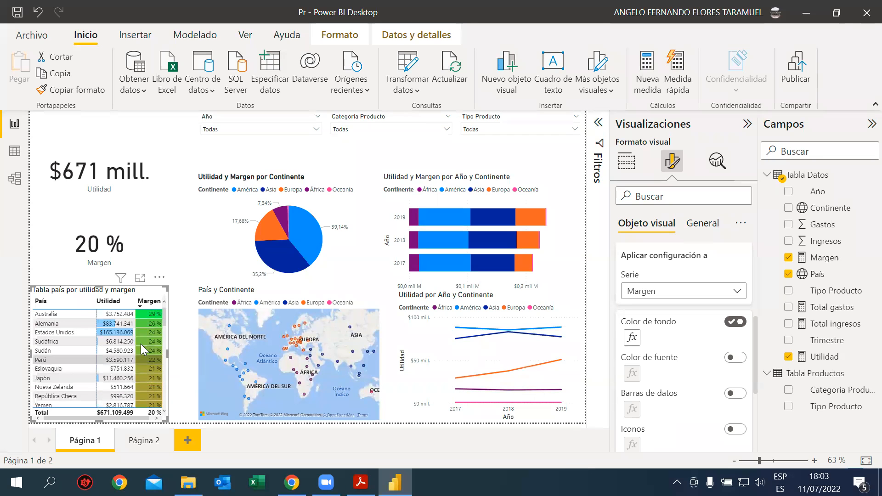
click(110, 302)
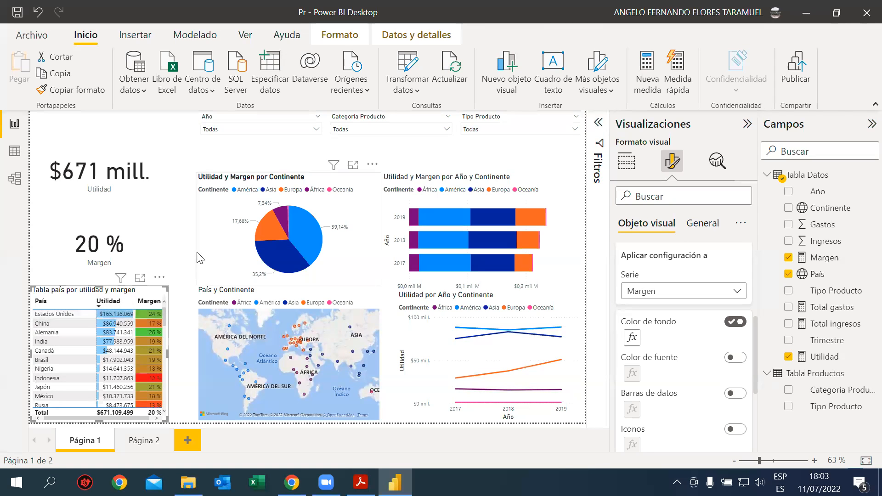
click(181, 261)
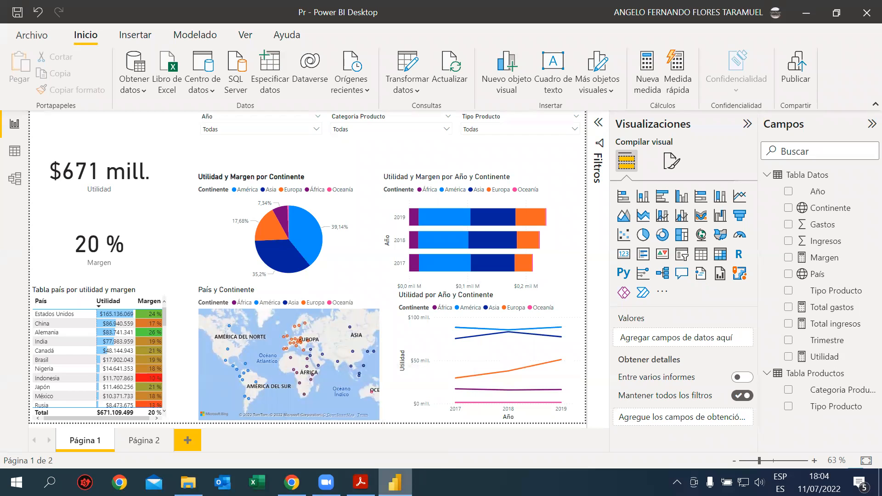
Step: Try adding a card visual with the Utilidad measure and moving it around the report page
mouse_move(361, 482)
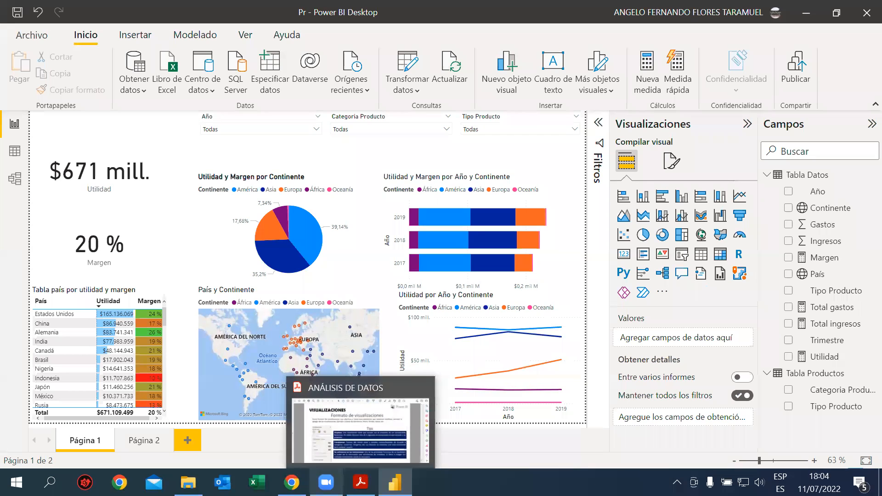
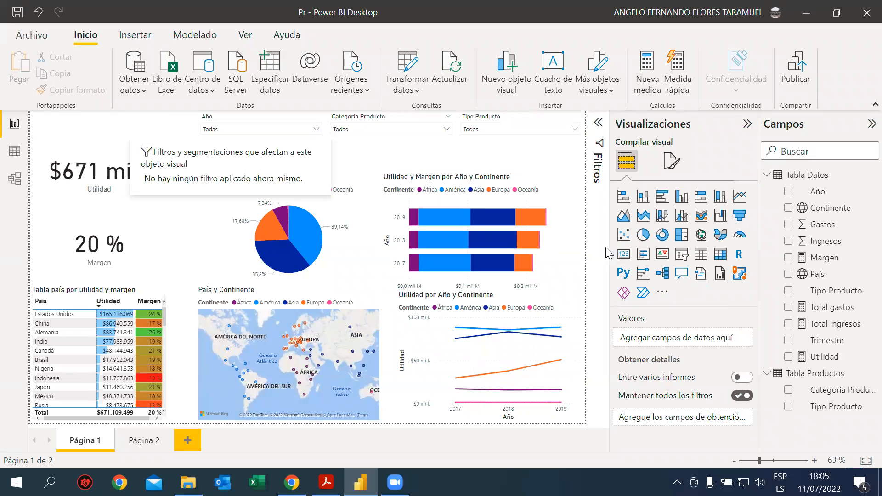
click(620, 257)
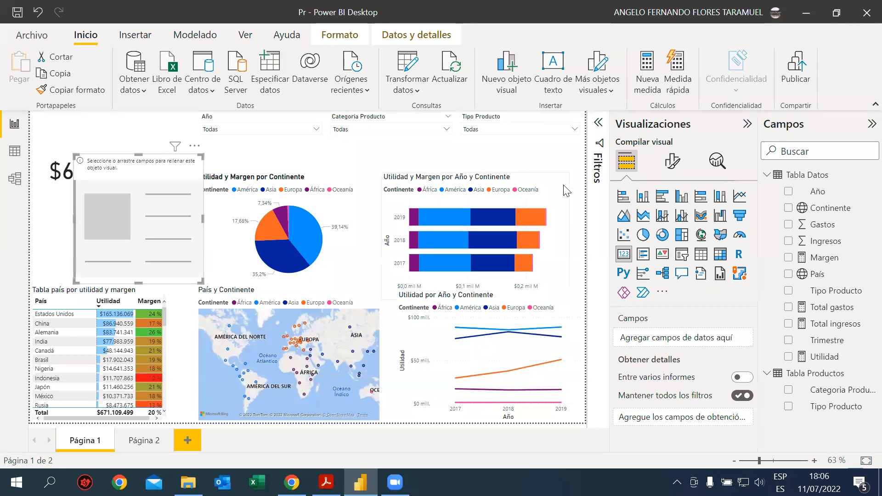
drag(825, 356, 690, 341)
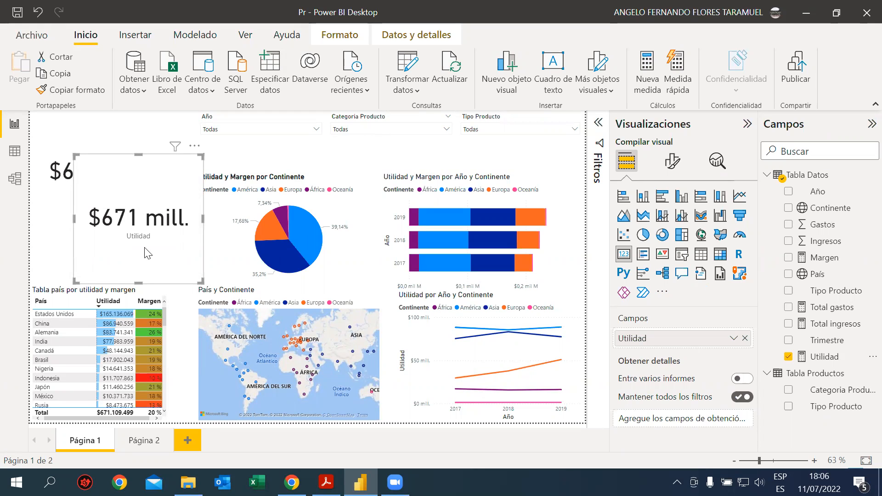
drag(183, 232, 301, 189)
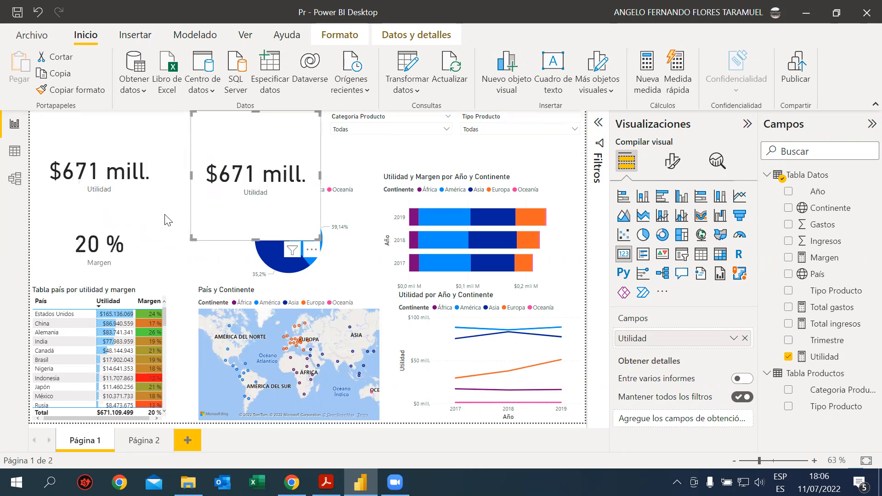
drag(271, 225, 125, 262)
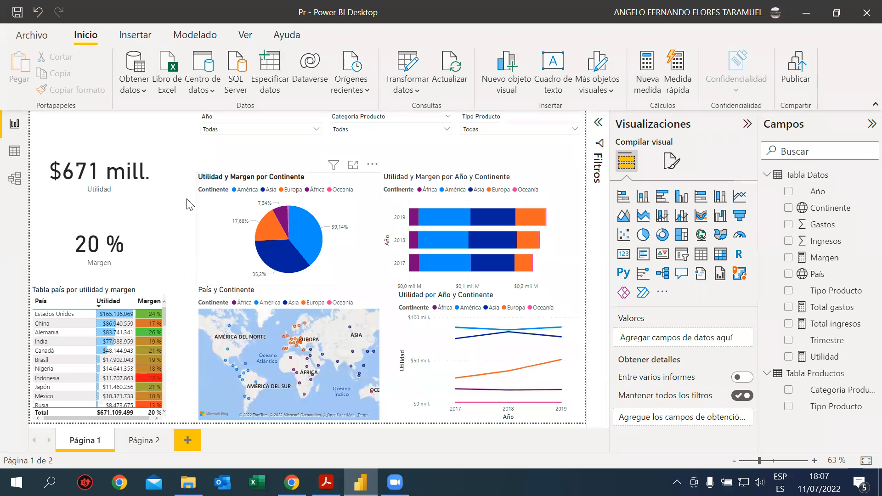
Step: Filter the page's visuals by the Asia slice of the continent pie chart
click(248, 206)
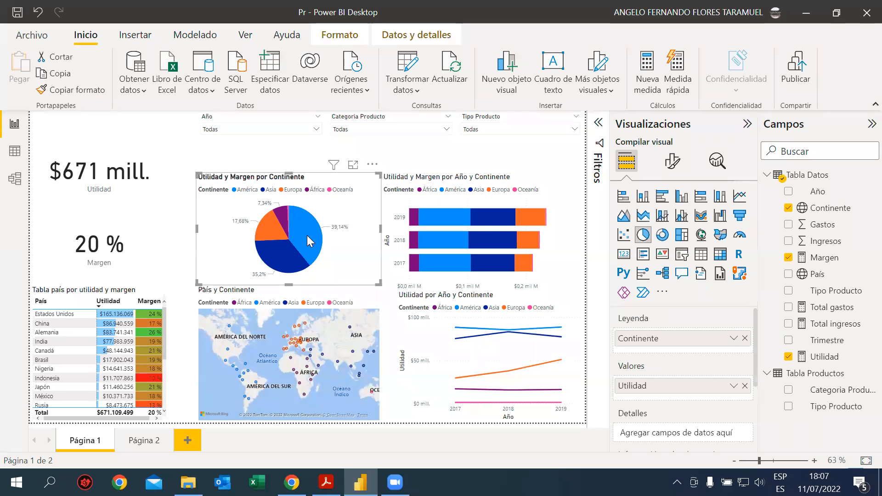
mouse_move(307, 235)
click(280, 254)
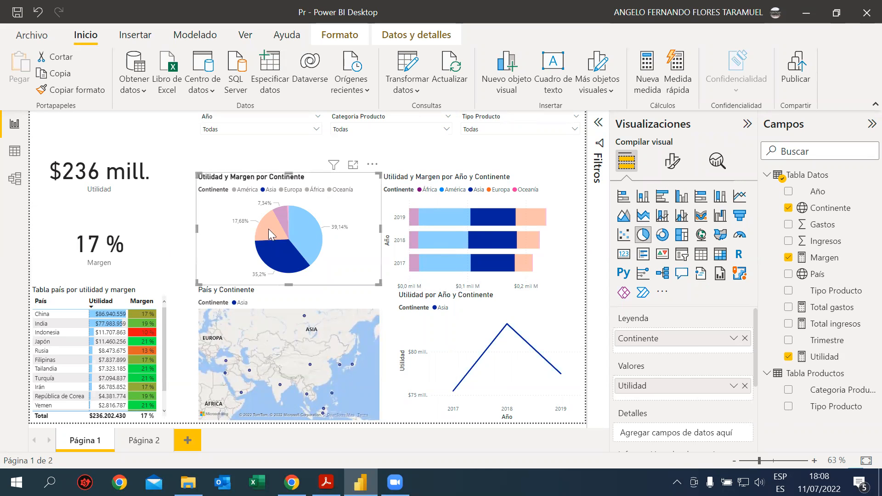
Step: Display the interaction editing controls for the pie chart on Página 2, and return to Página 1
click(141, 441)
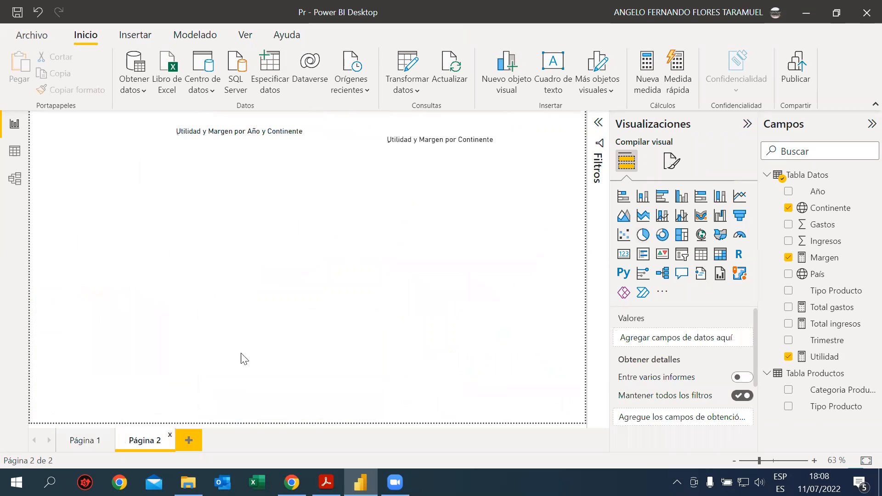
click(408, 215)
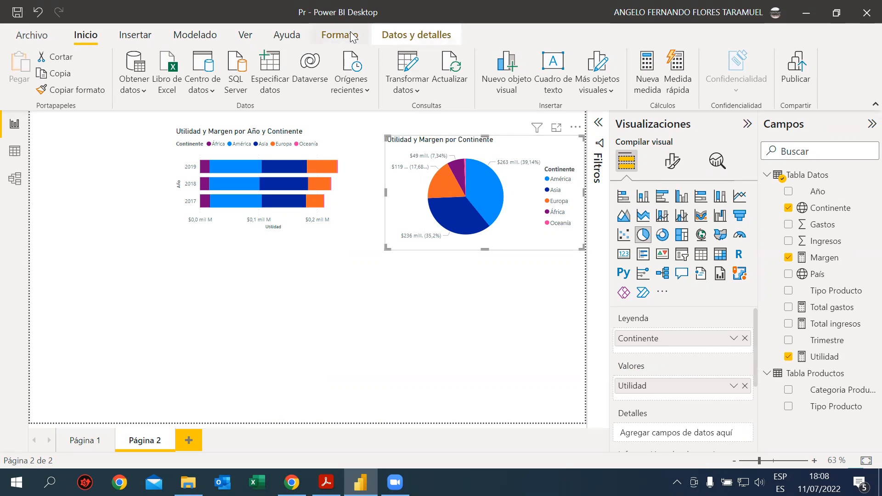
click(335, 40)
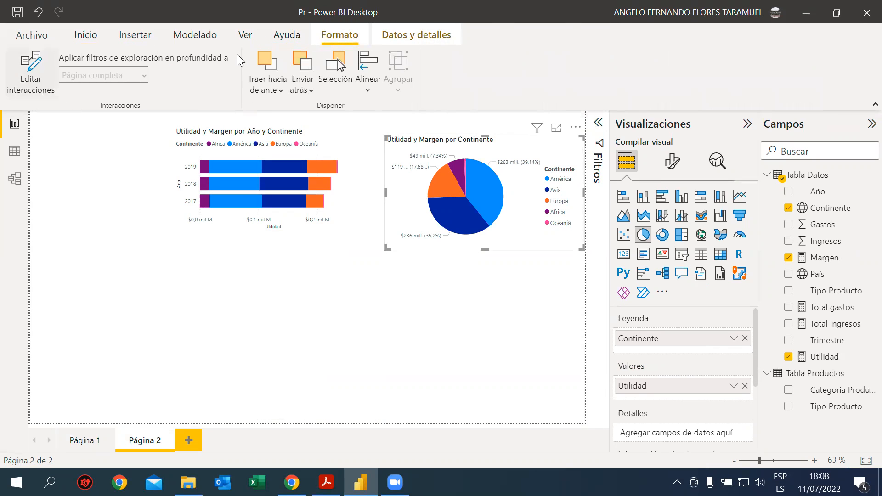
click(31, 74)
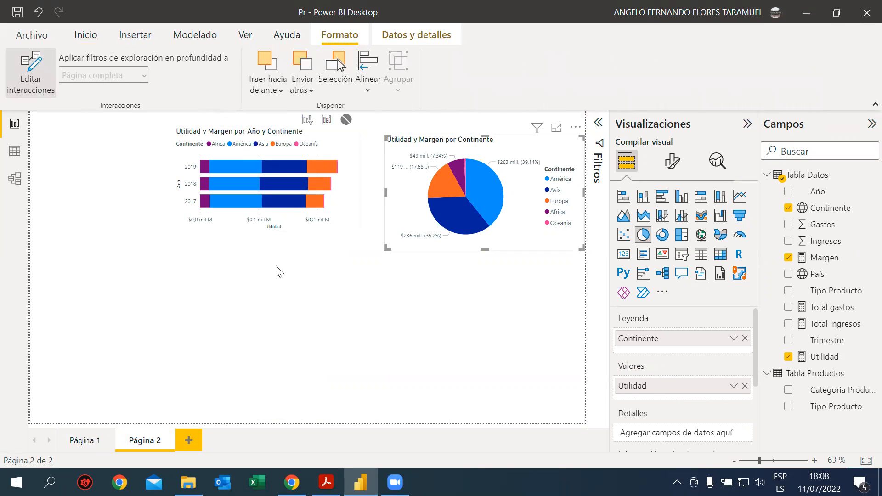
click(93, 434)
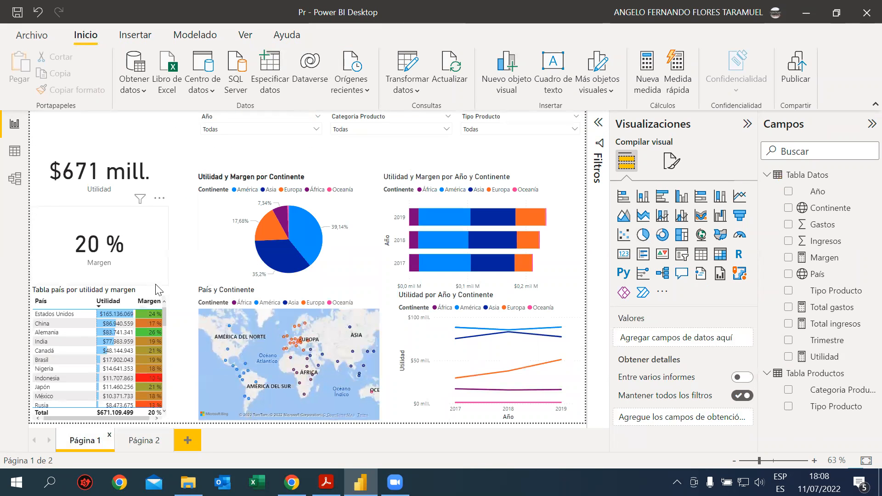
Step: Move the Utilidad y Margen por Año y Continente bar chart lower on Página 2
click(147, 442)
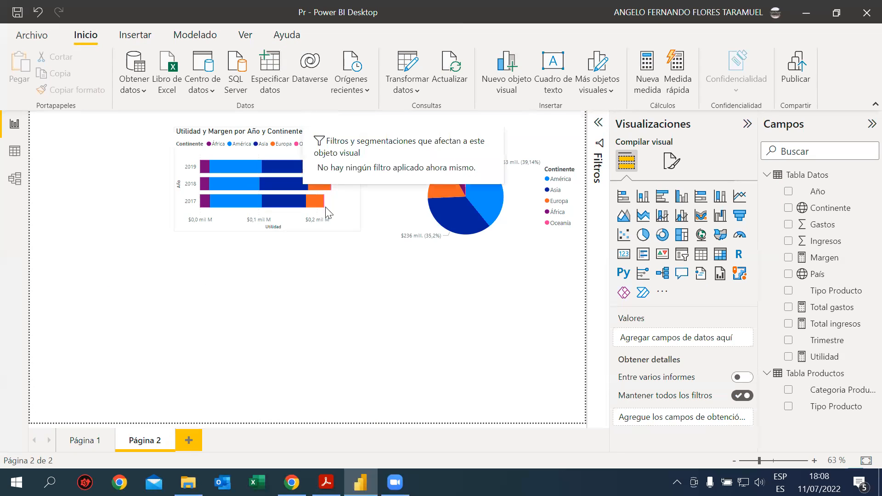
drag(348, 224, 347, 211)
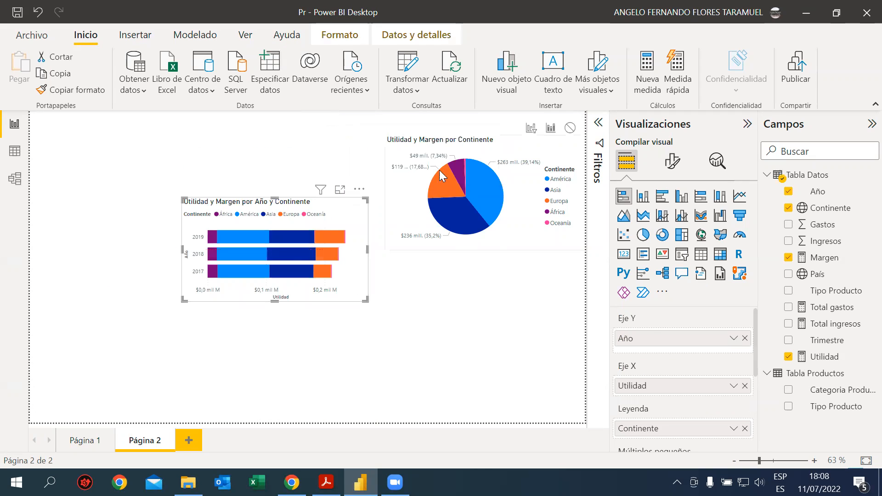
Step: Review the pie chart's interaction setting on the bar chart, and turn off interaction editing
click(414, 197)
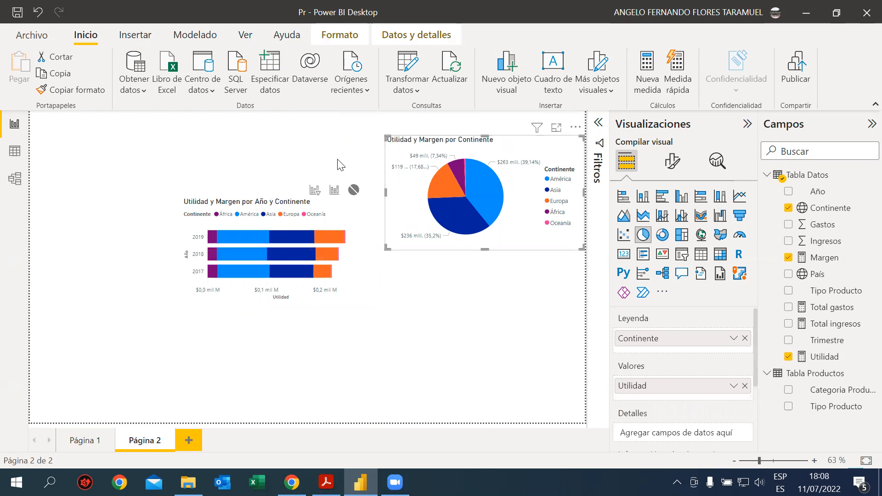
click(351, 35)
click(31, 72)
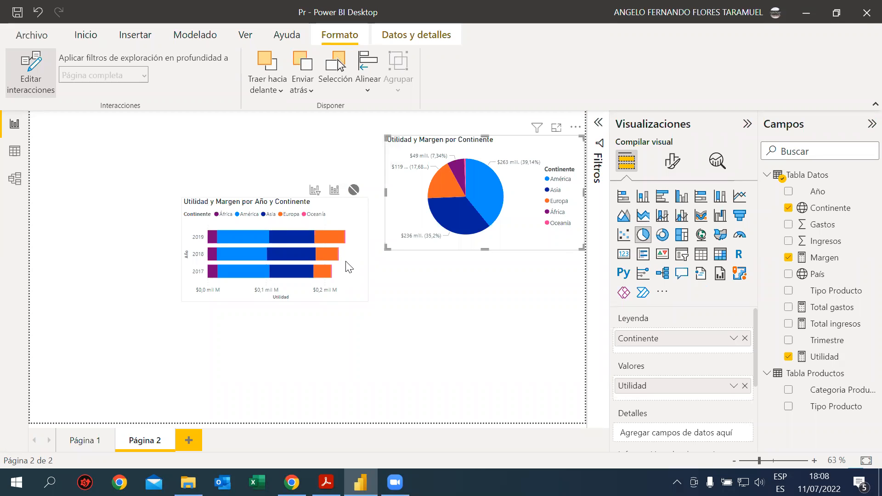
mouse_move(334, 274)
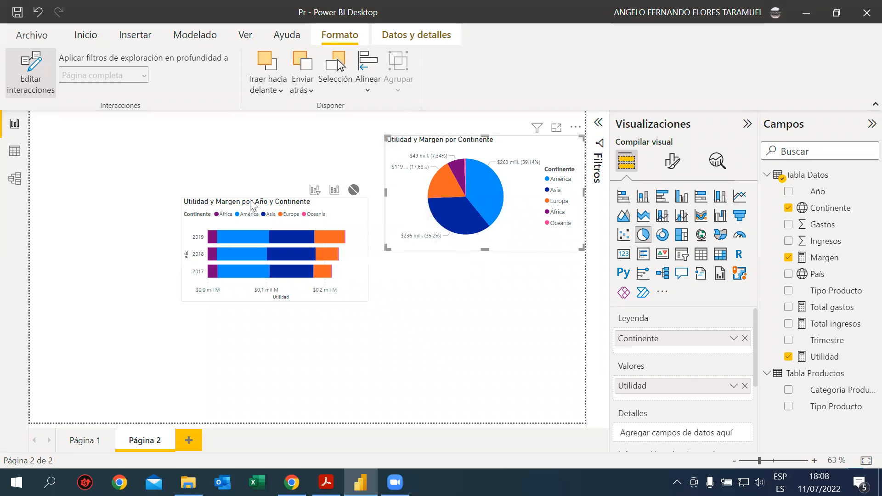
click(31, 74)
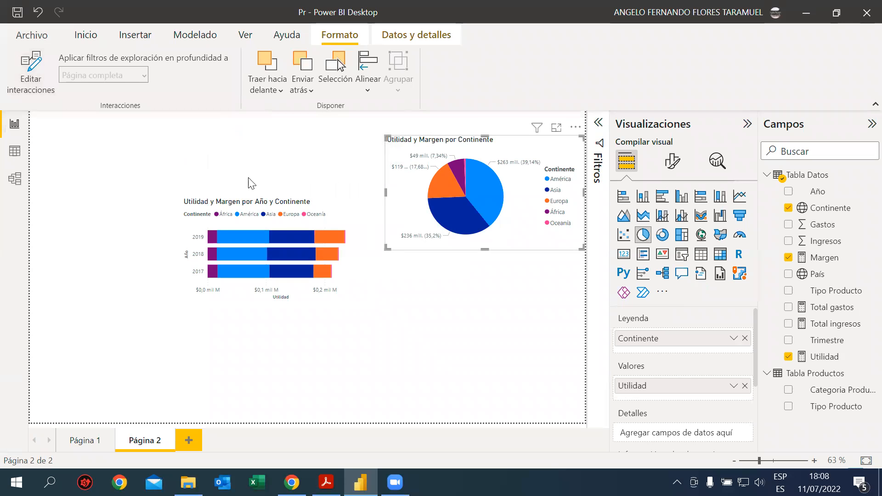
Step: Select the América slice of the pie chart to test its interaction with the bar chart, and return to Página 1
click(494, 195)
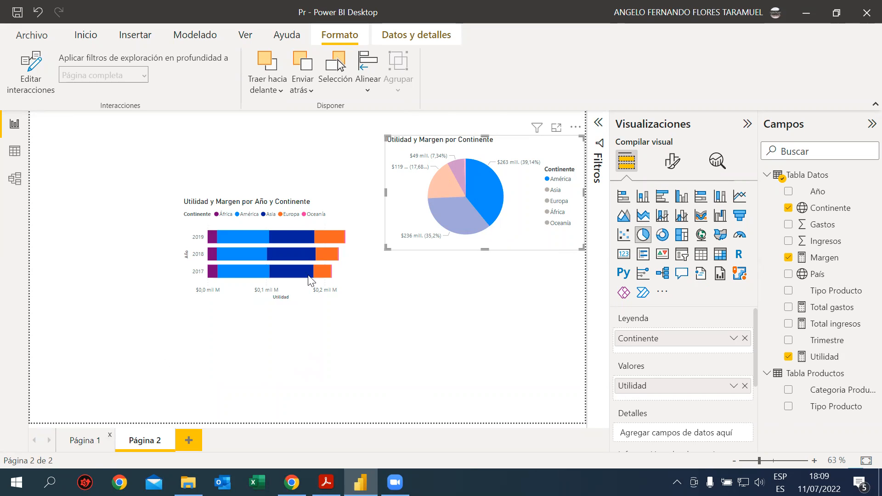
click(92, 443)
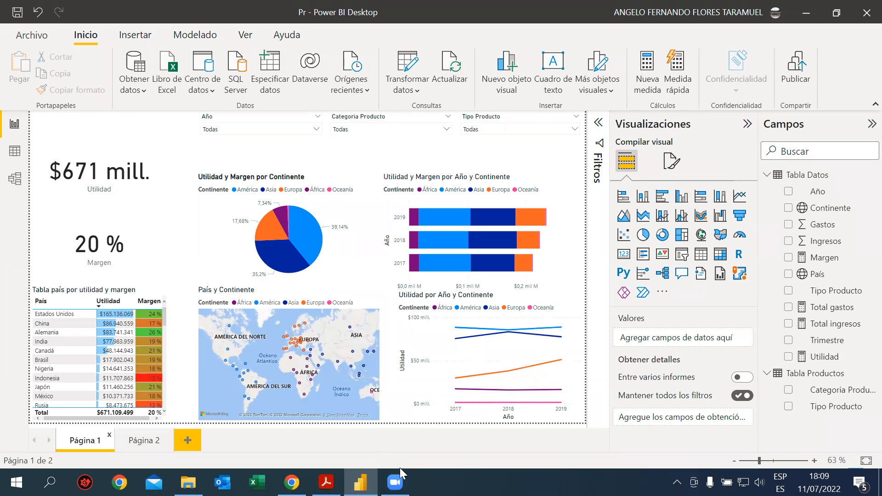
mouse_move(361, 482)
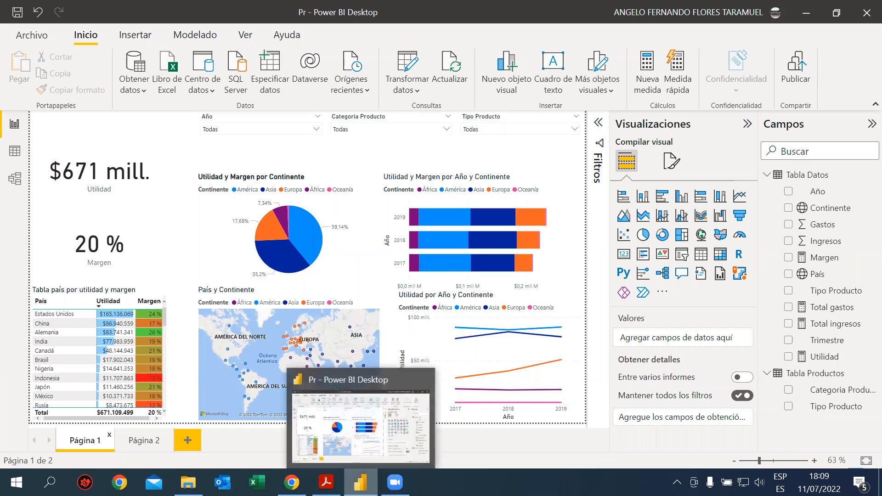